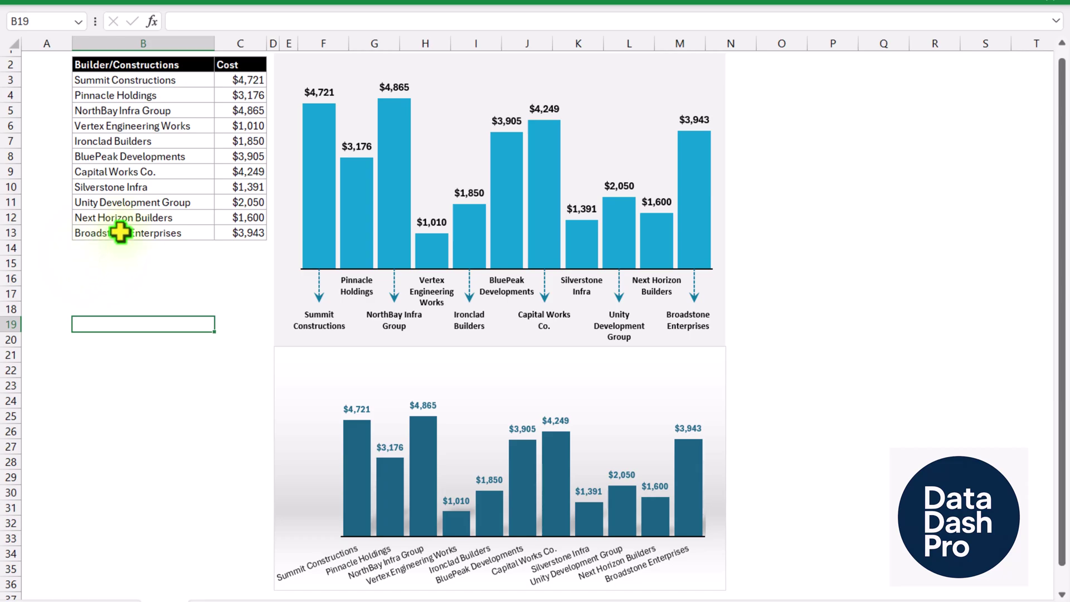
Lengthen the B10 builder name to 'Silverstone Infra Group Work' so its chart label wraps
click(176, 187)
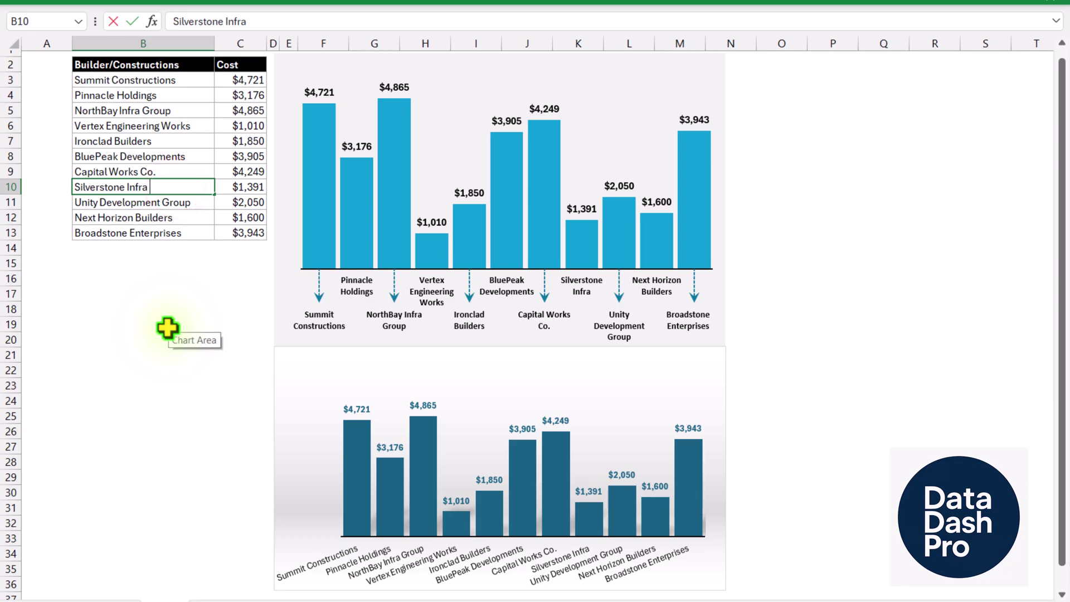
text(Group)
key(Return)
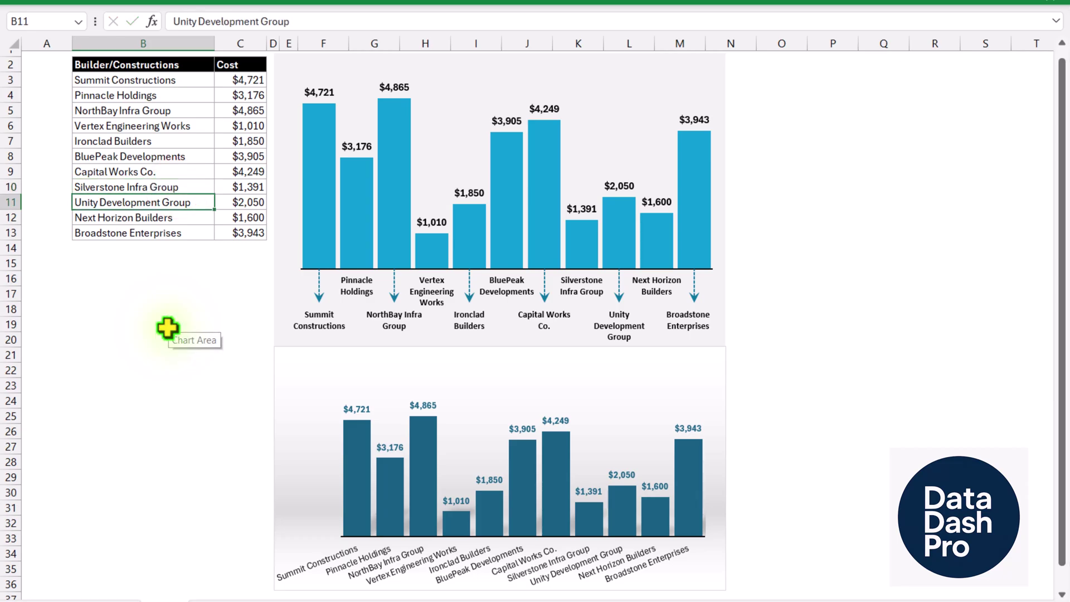
double_click(179, 187)
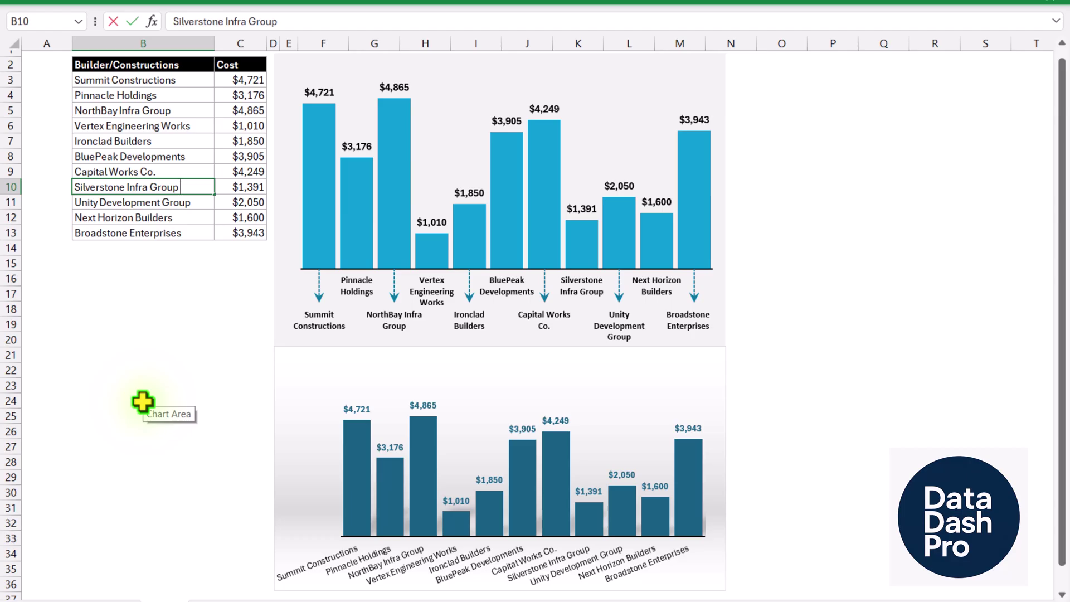
text(Word)
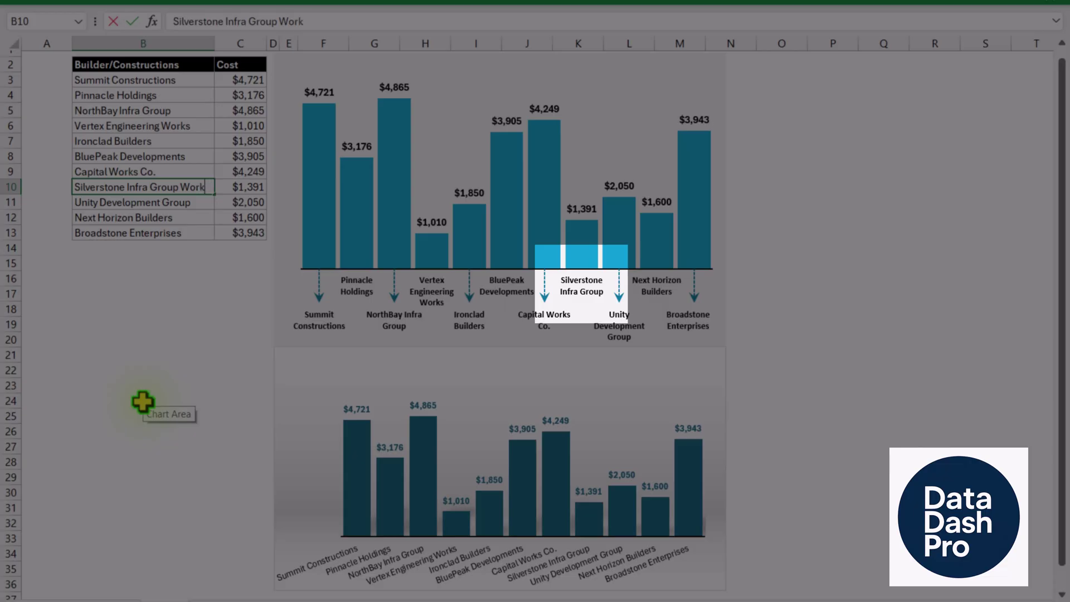
key(Return)
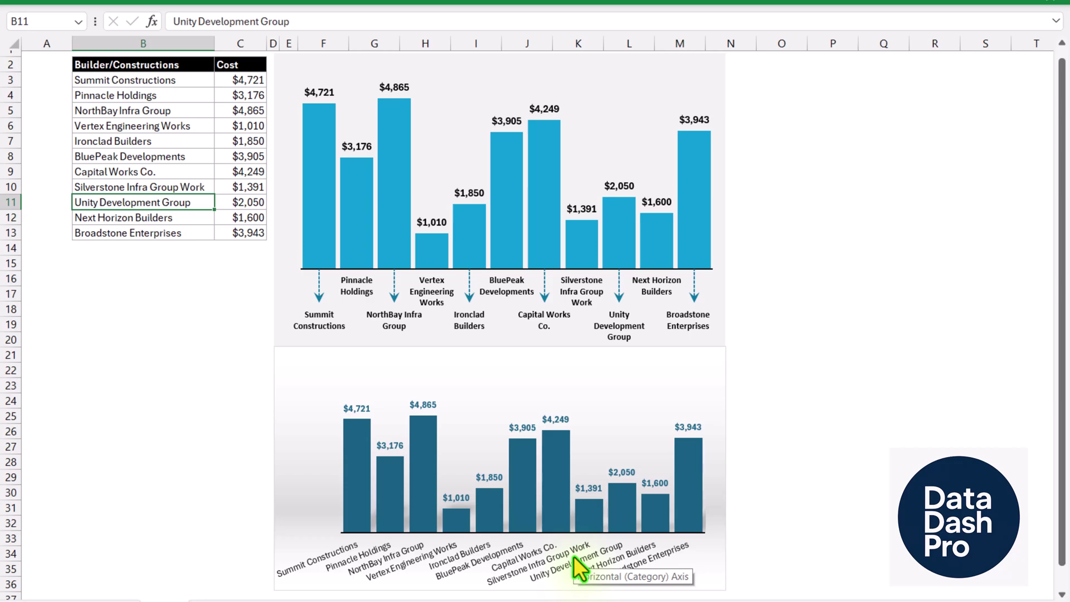
click(101, 344)
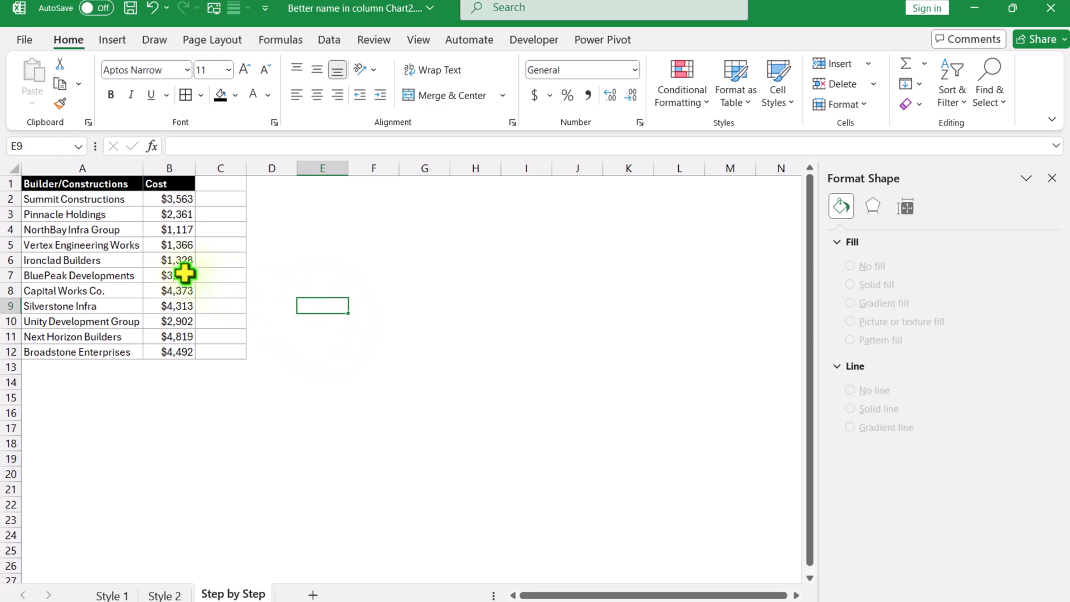
Add a 'Helper' header in C1 and enter =-MAX($B$2:$B$12)*20% in C2
click(185, 273)
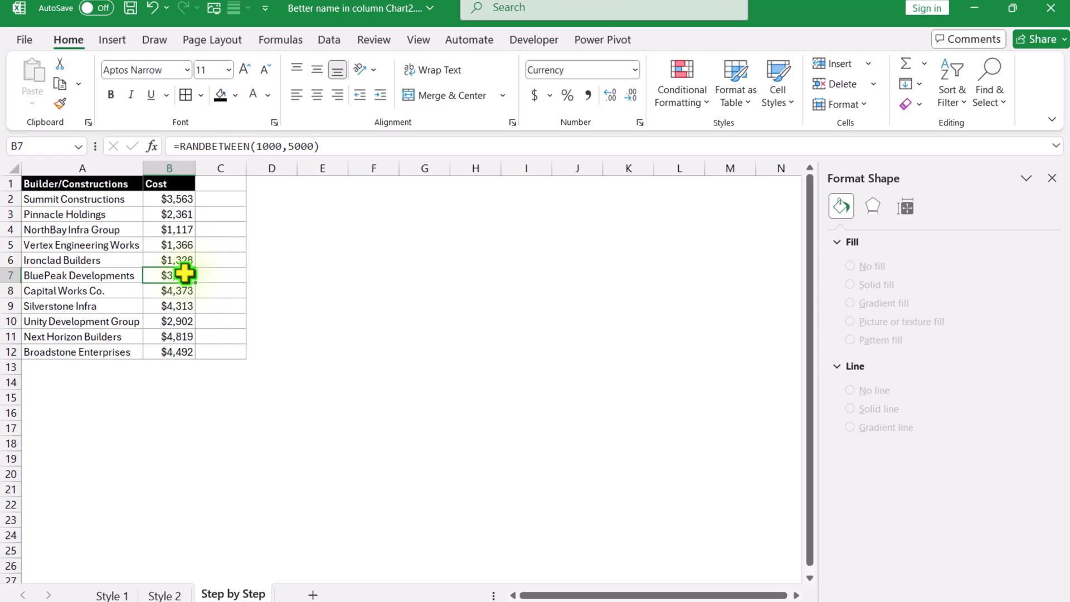
click(217, 184)
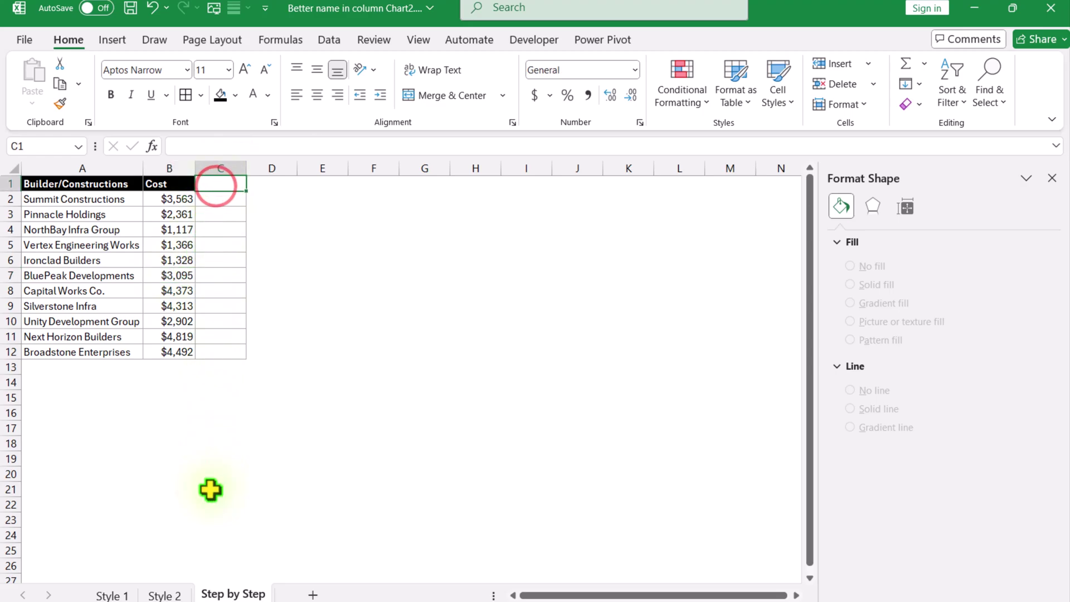
text(Helper)
key(Return)
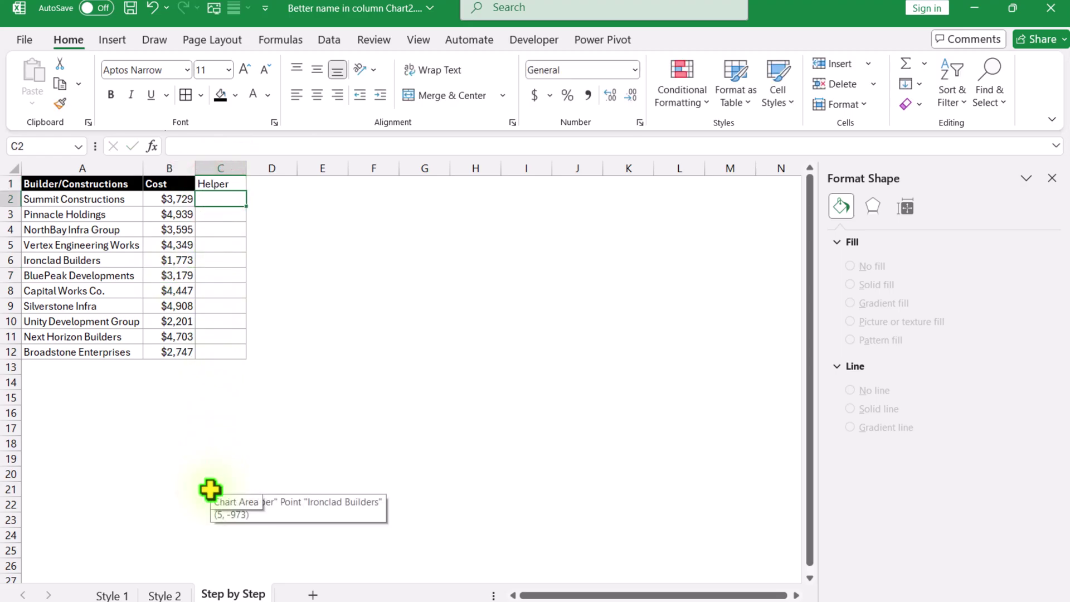
text(=Max()
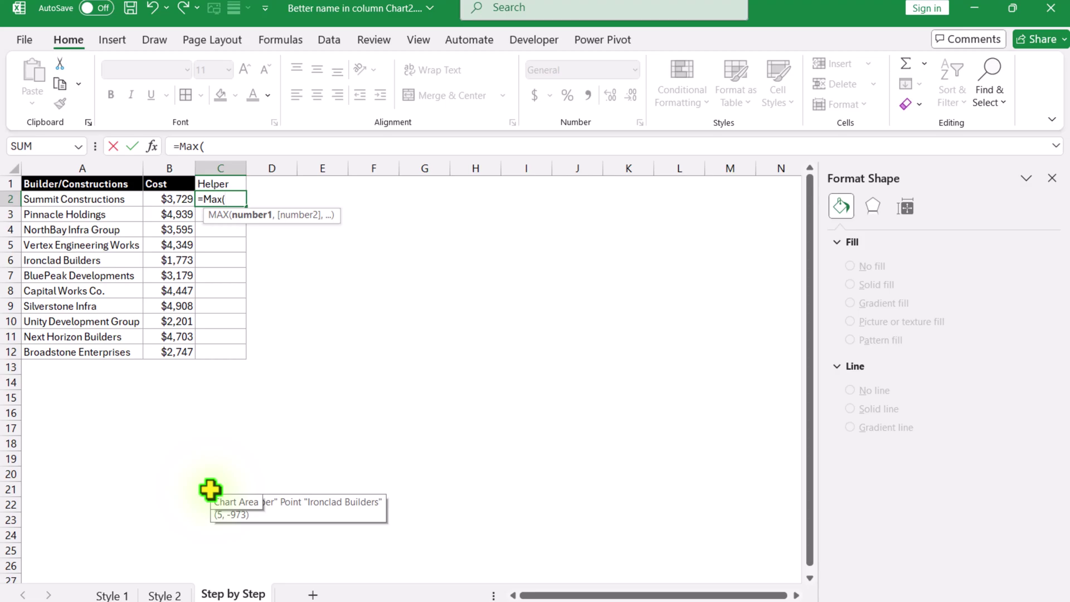
drag(175, 199, 186, 350)
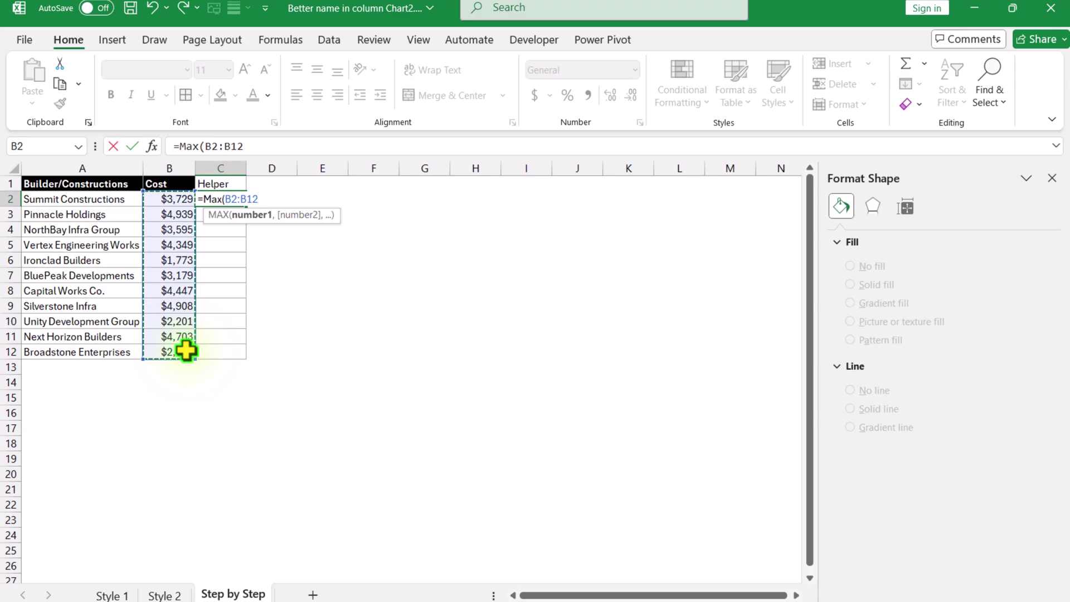
key(F4)
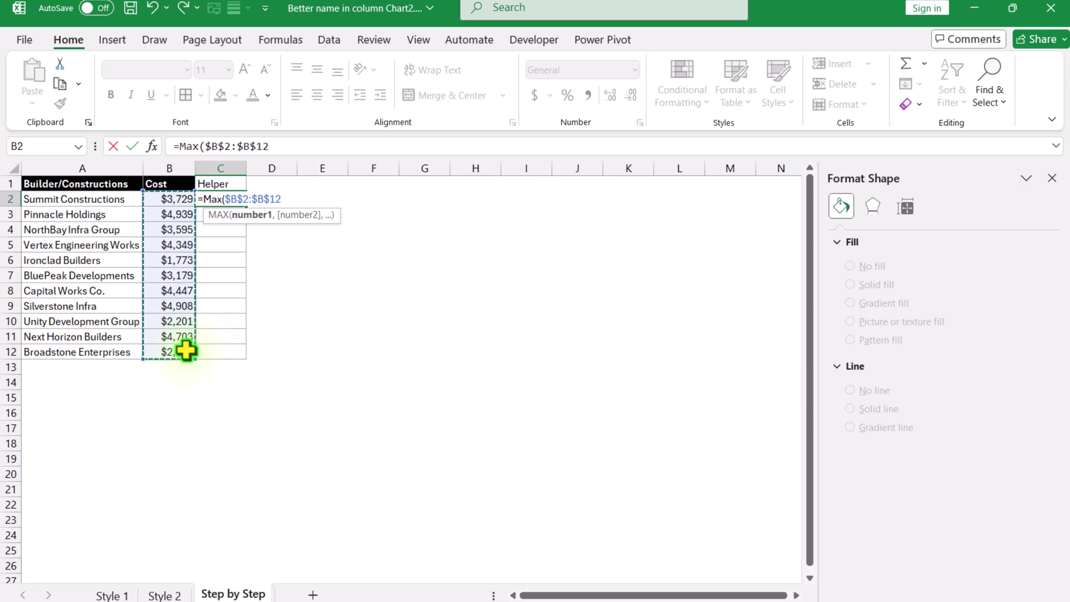
text())
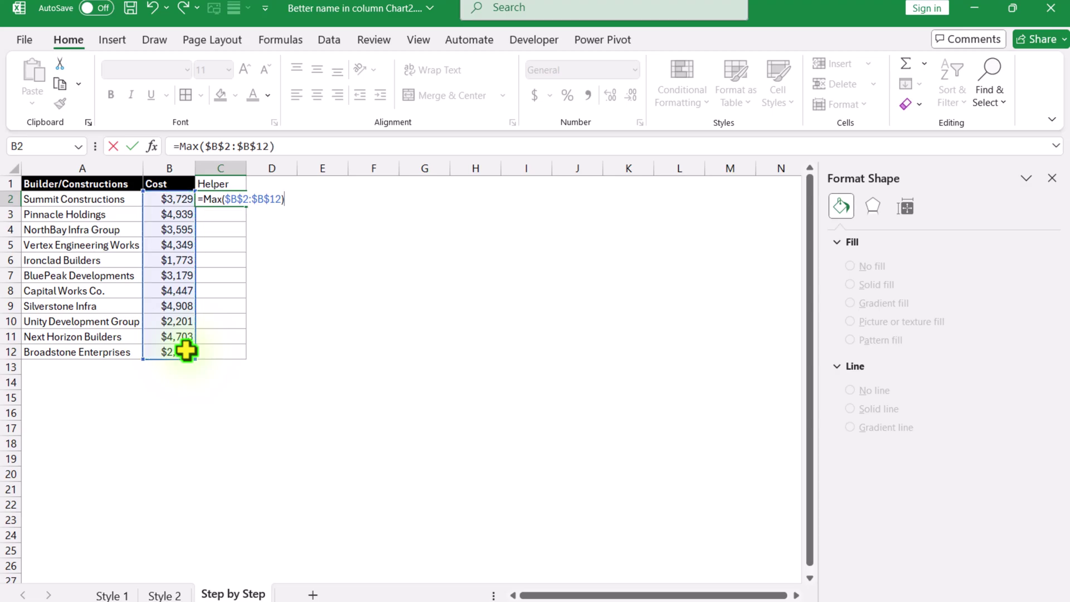
text(*20%)
click(179, 147)
key(Return)
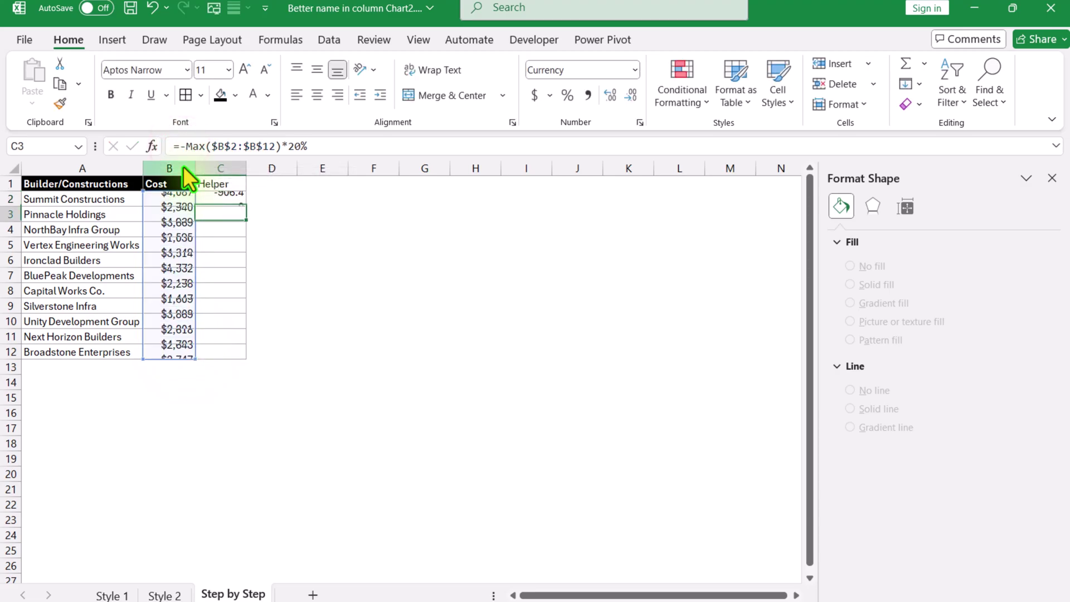
Enter 0 in C3 and fill C2:C3 down to C12 as repeated Copy Cells values
mouse_move(239, 233)
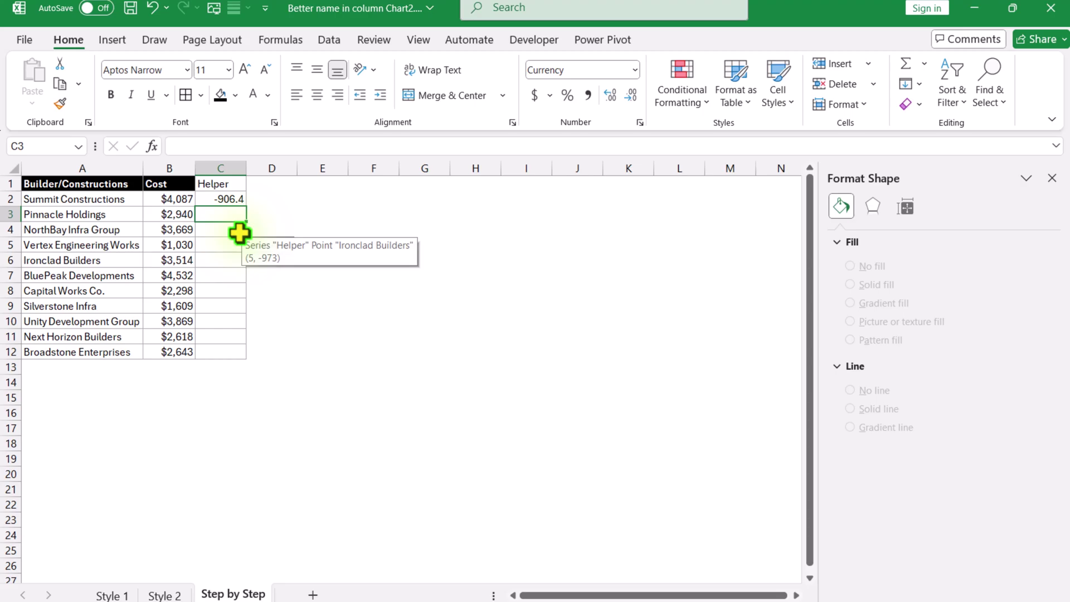
text(0)
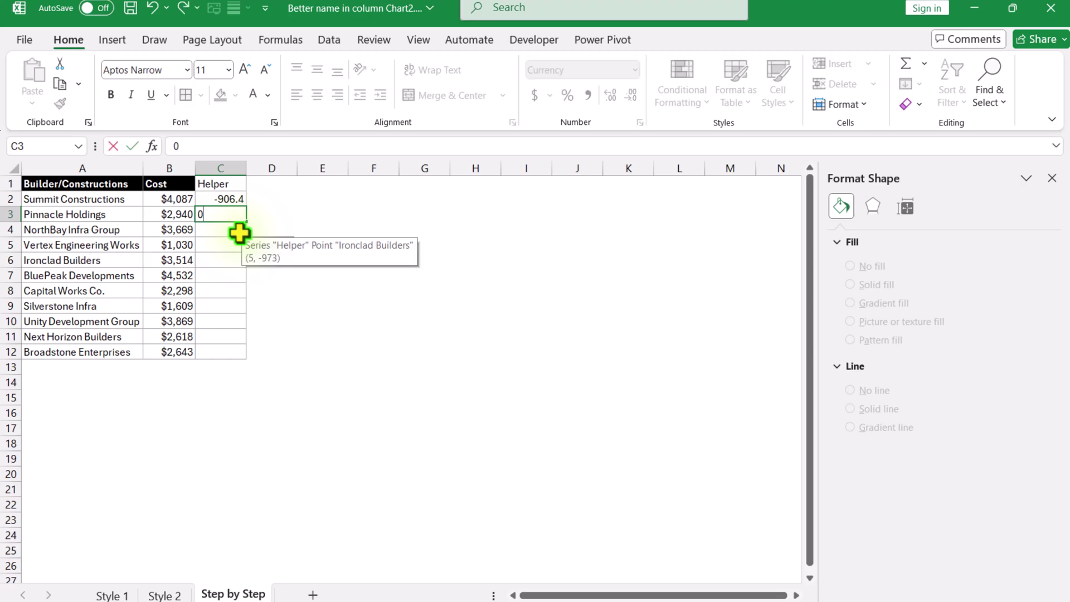
key(Return)
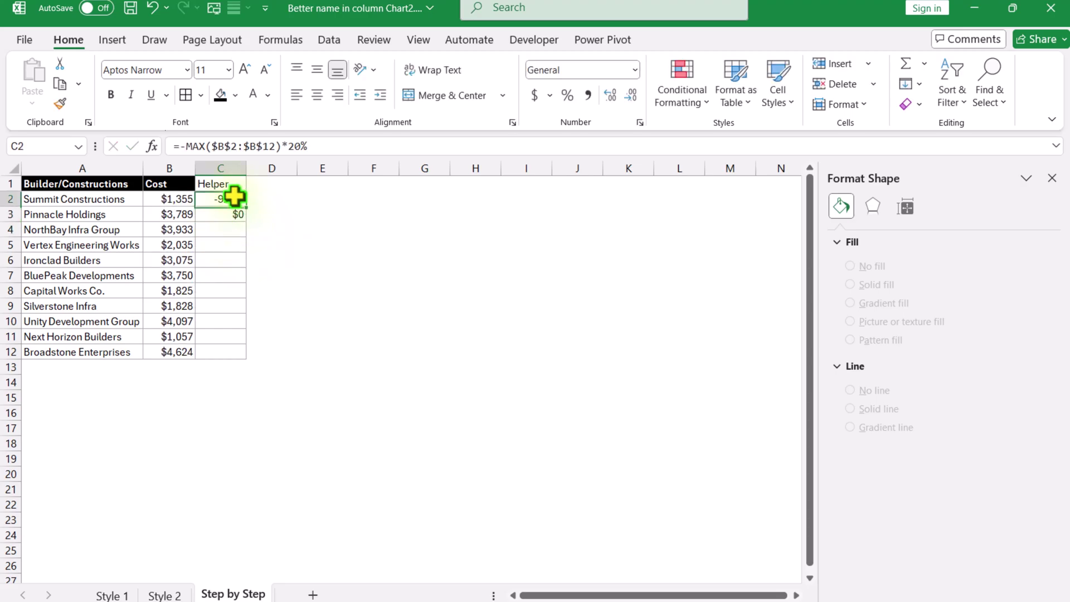
drag(232, 196, 249, 354)
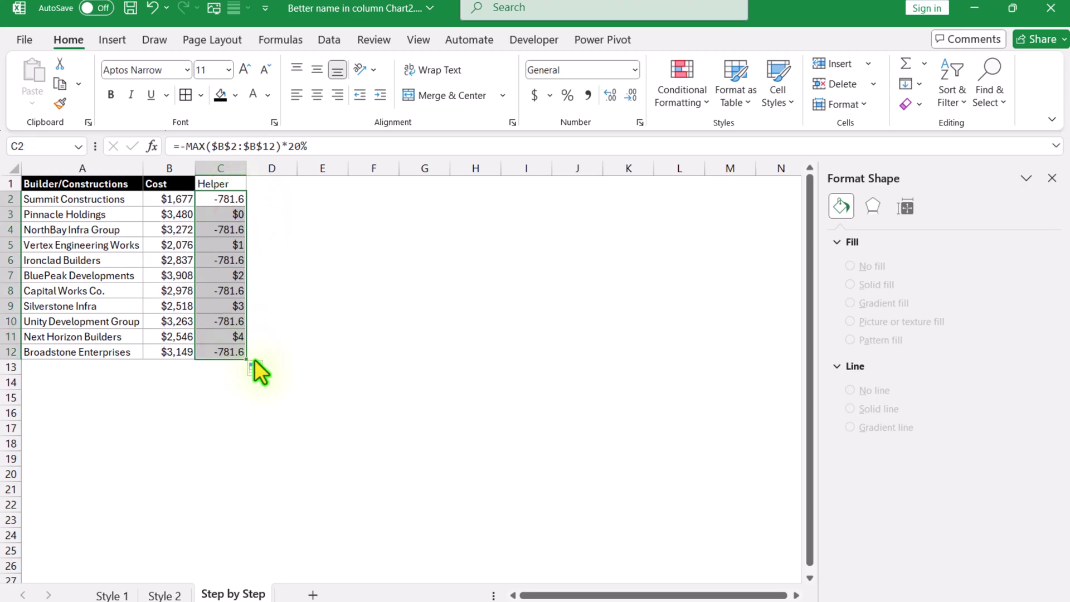
click(266, 369)
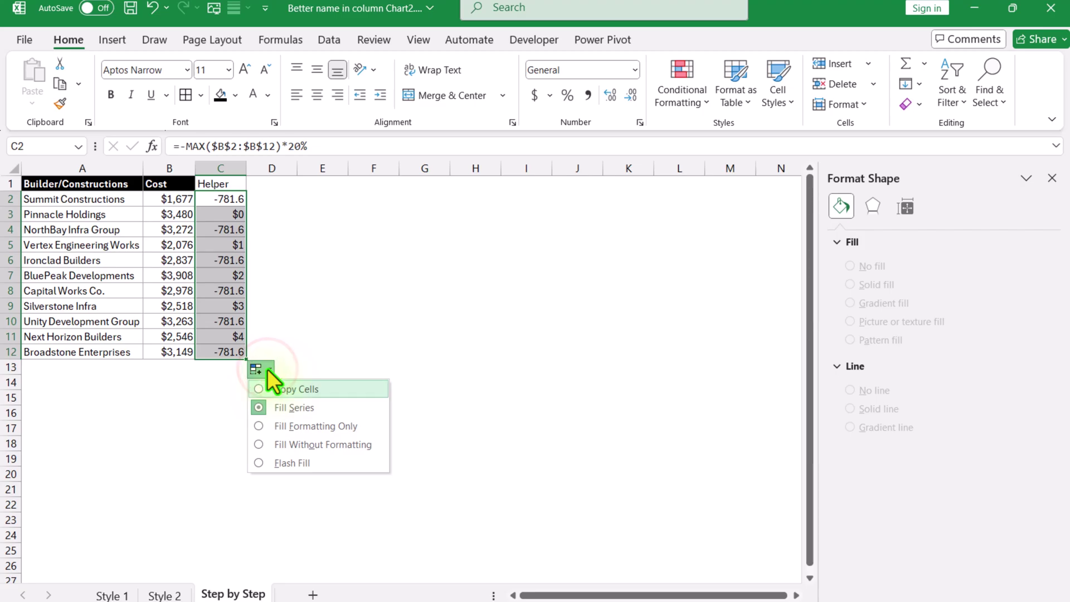
click(276, 384)
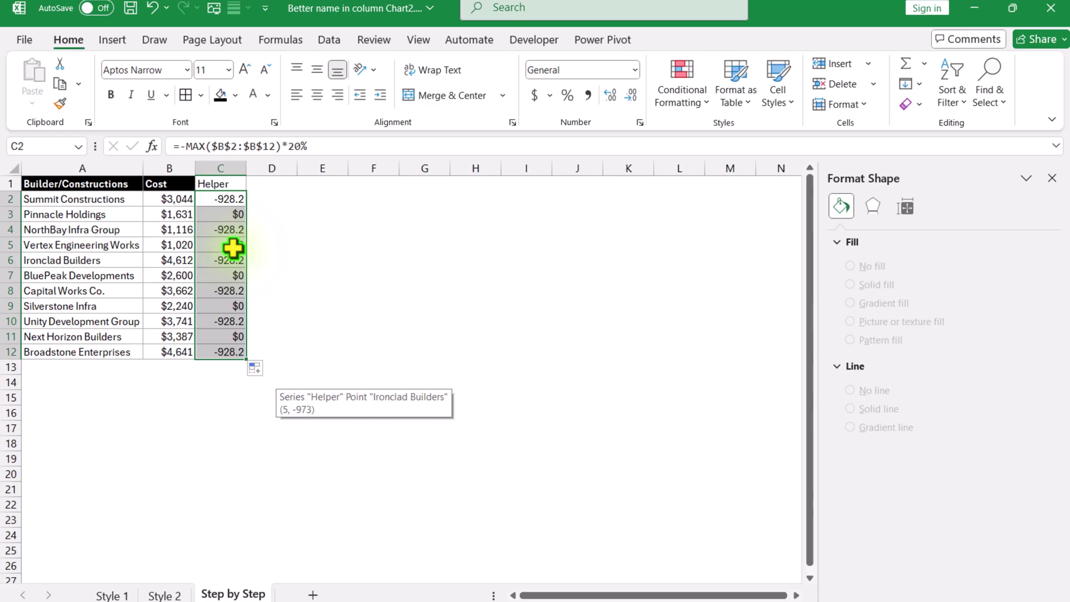
Insert a combo chart of A1:C12: Cost as clustered columns, Helper as scatter on the primary axis
drag(33, 182, 205, 353)
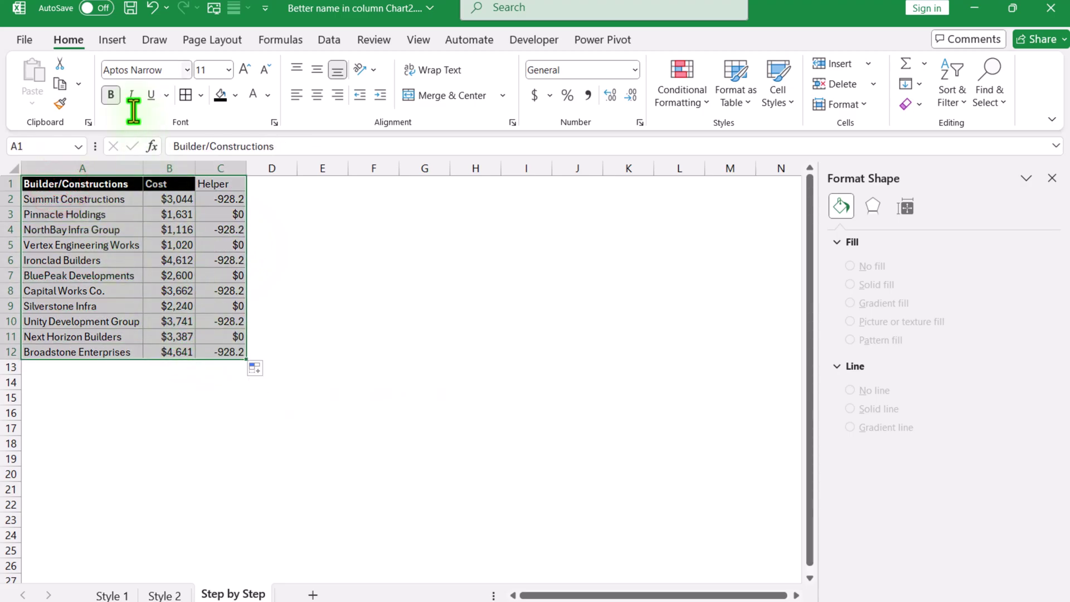
click(113, 42)
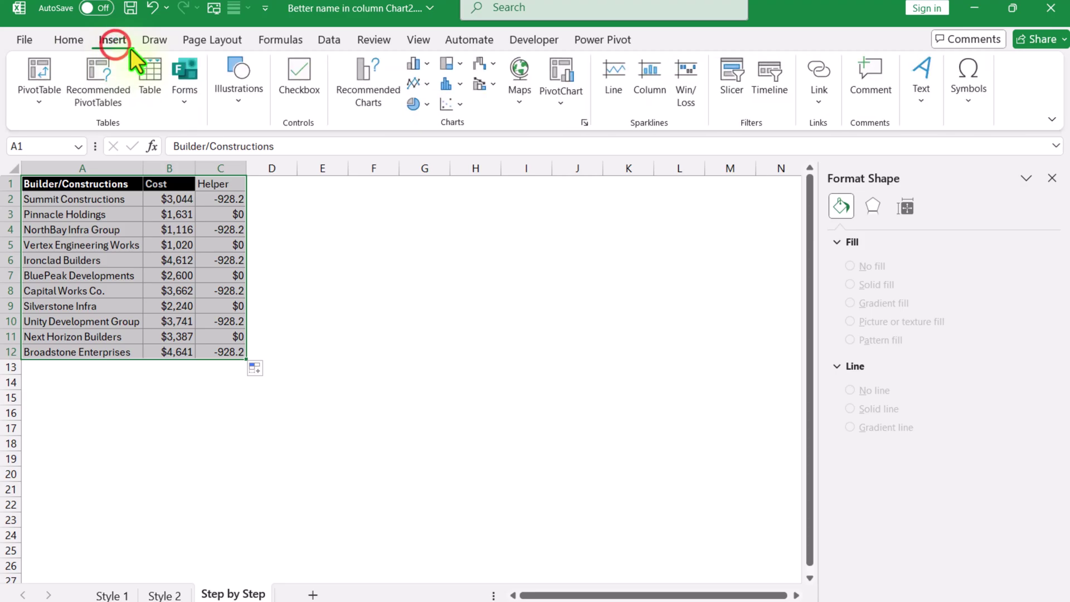
click(357, 96)
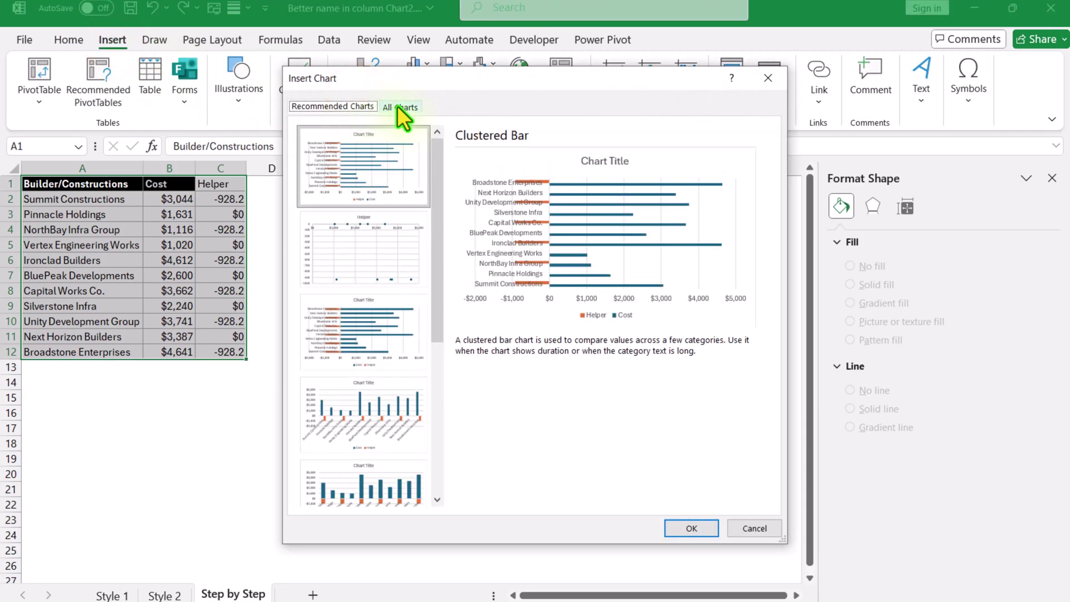
click(400, 106)
click(333, 453)
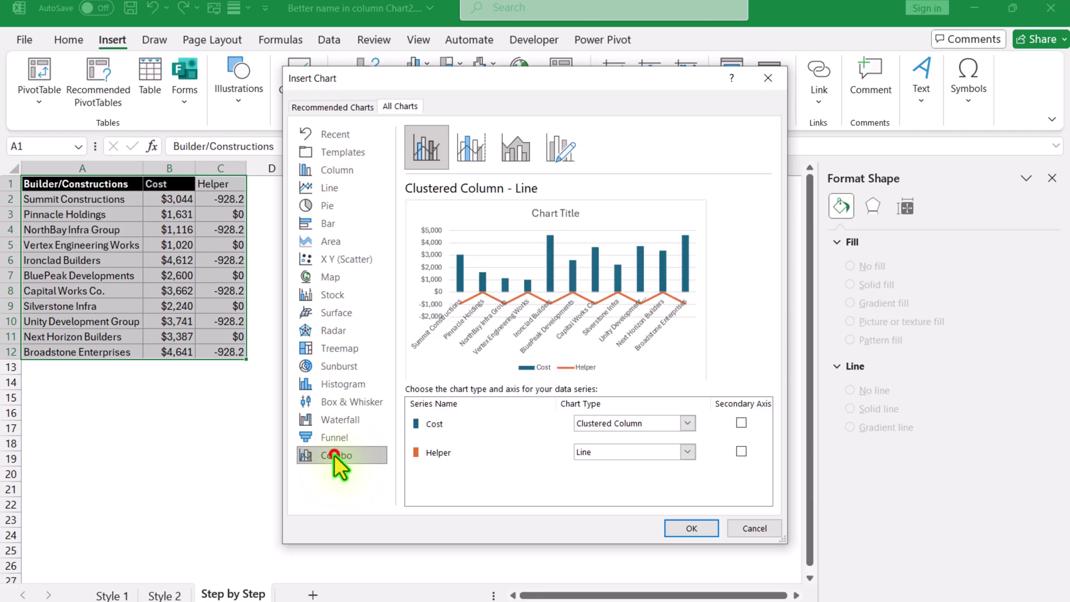
click(685, 451)
scroll(686, 435, down, 5)
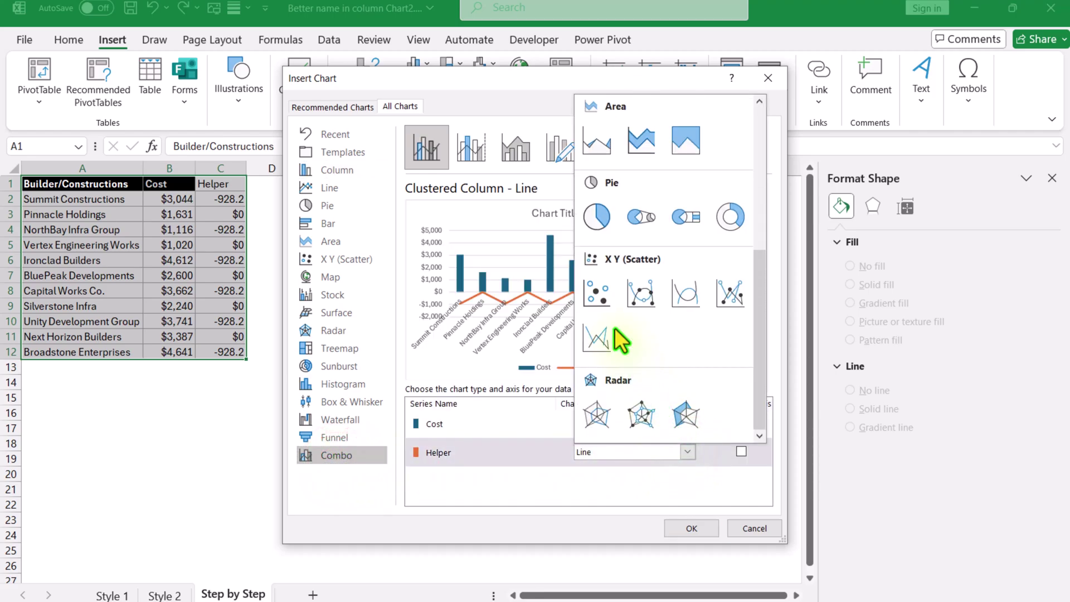
click(596, 292)
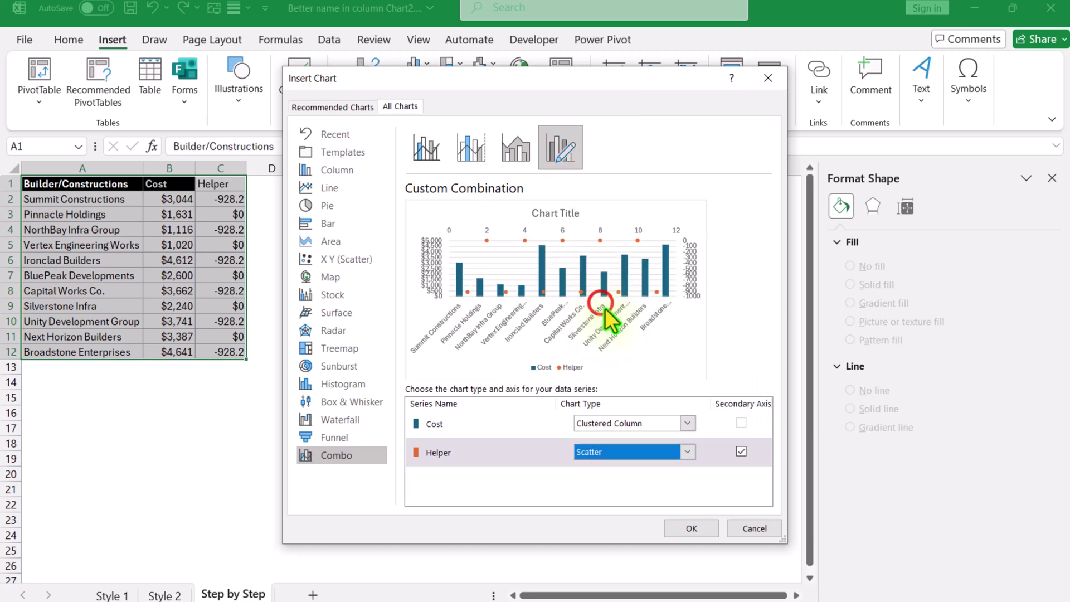
click(740, 450)
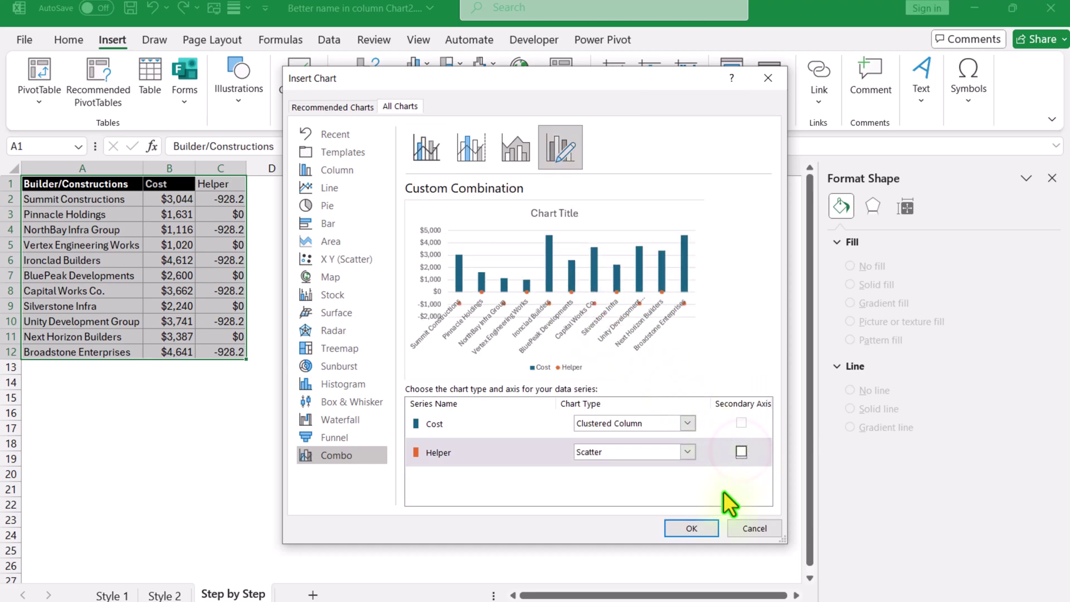
click(707, 530)
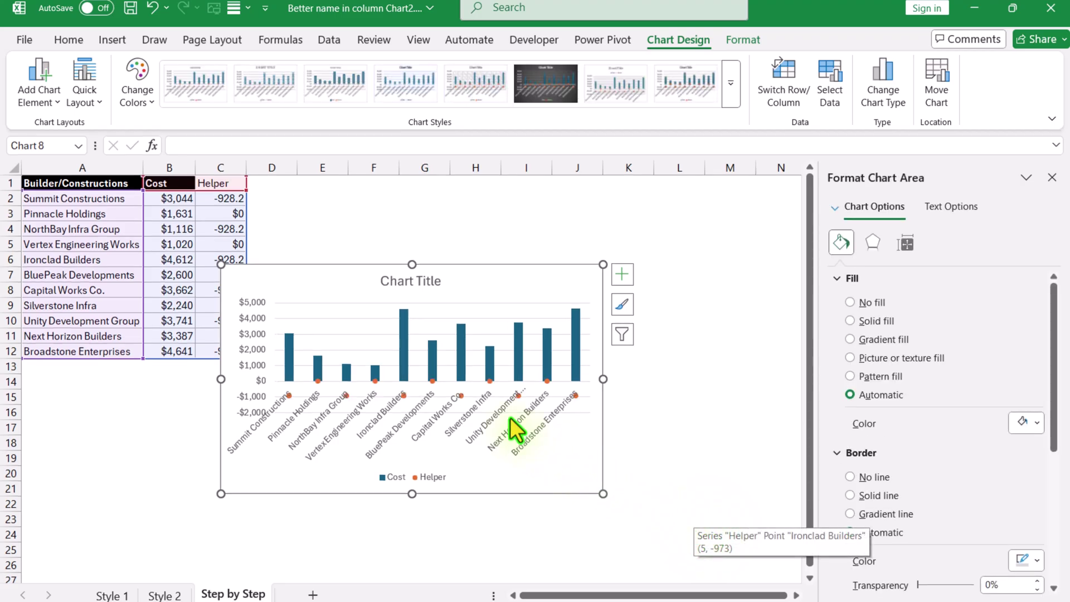
Move and enlarge the chart, then remove its title, gridlines and legend
drag(261, 274, 301, 190)
drag(641, 411, 734, 480)
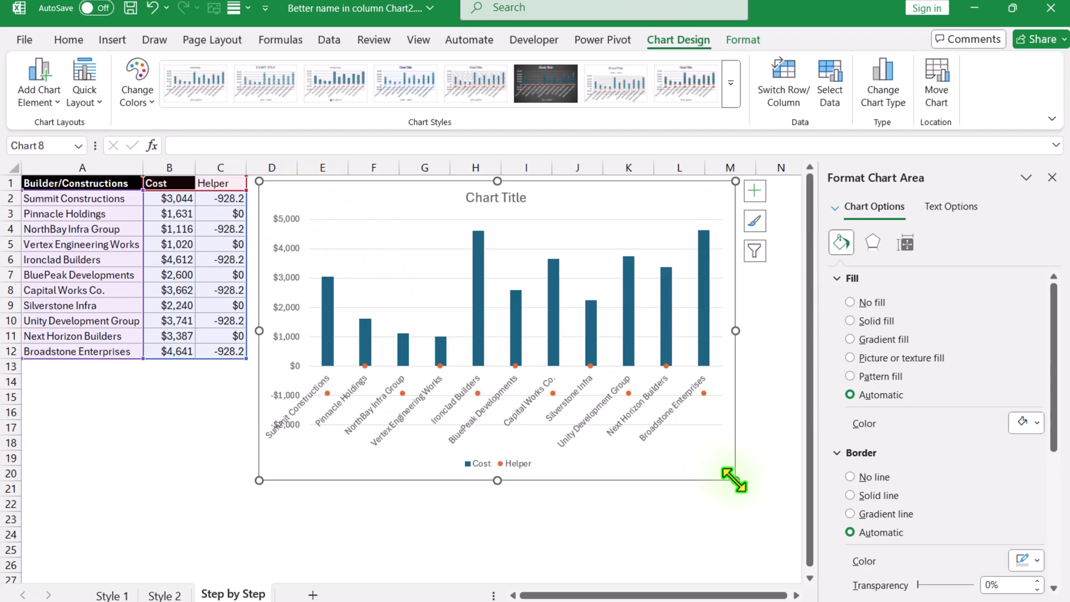
click(750, 195)
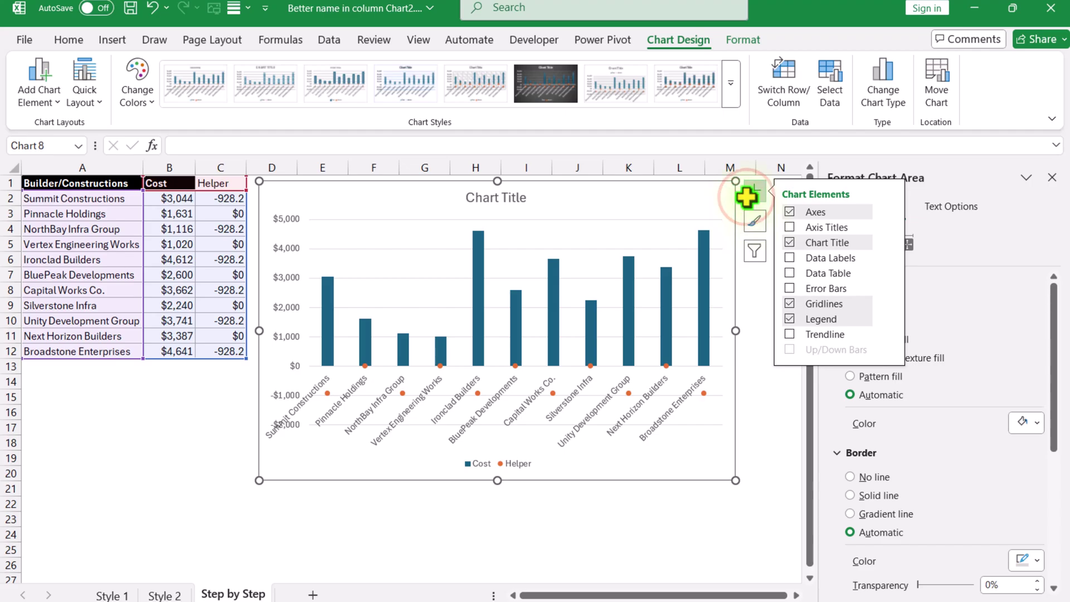
click(788, 242)
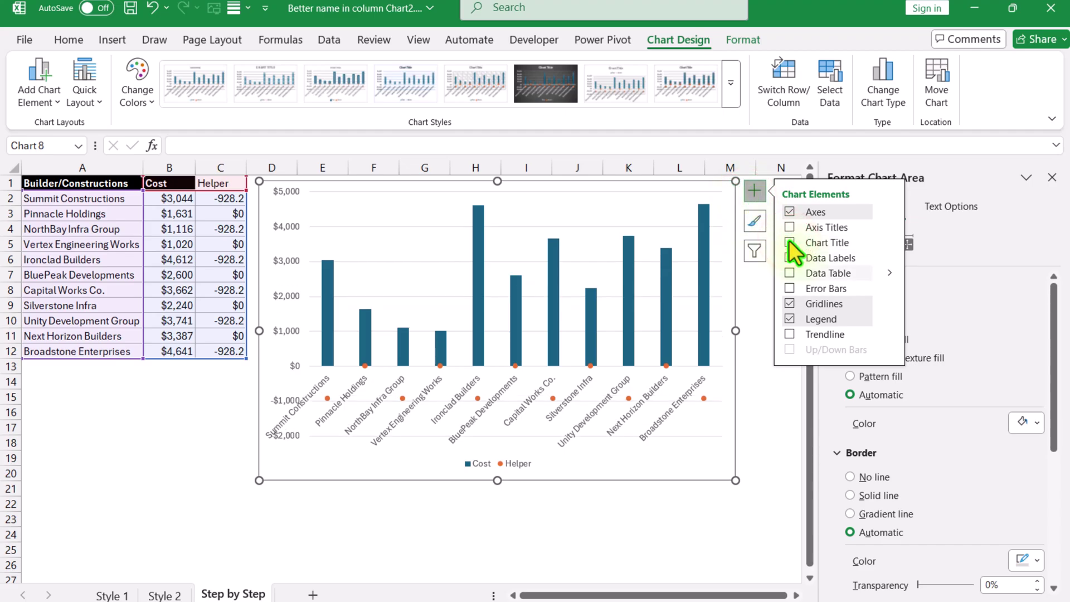
click(793, 302)
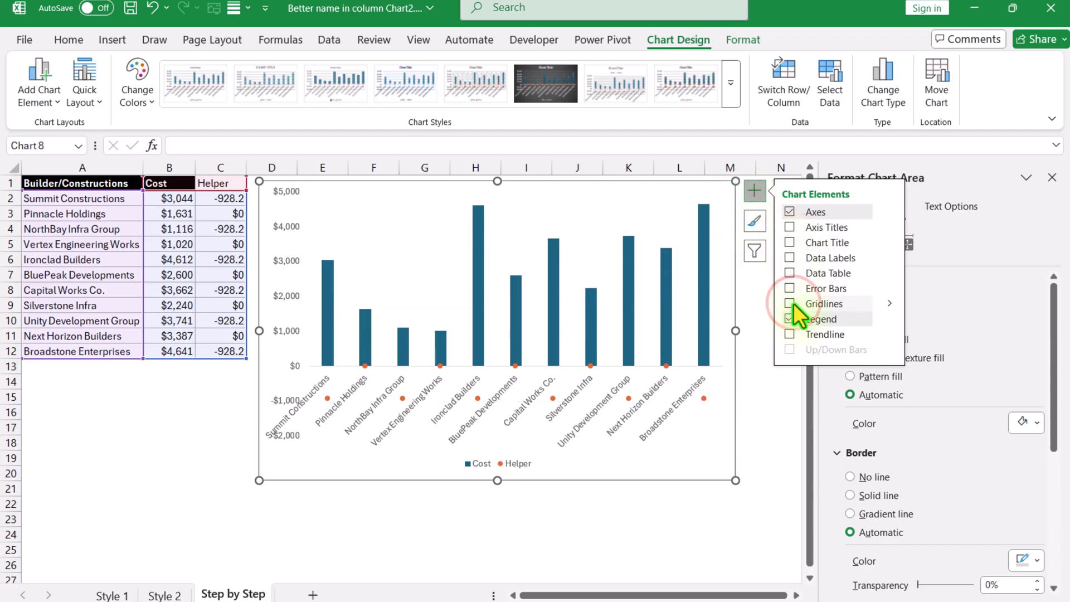
click(788, 320)
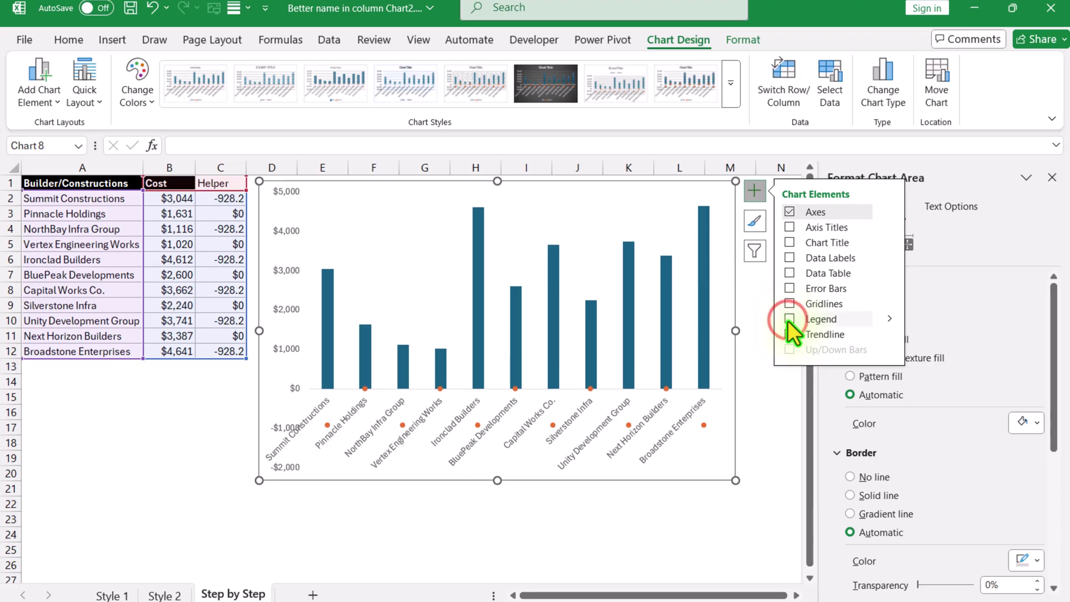
click(755, 194)
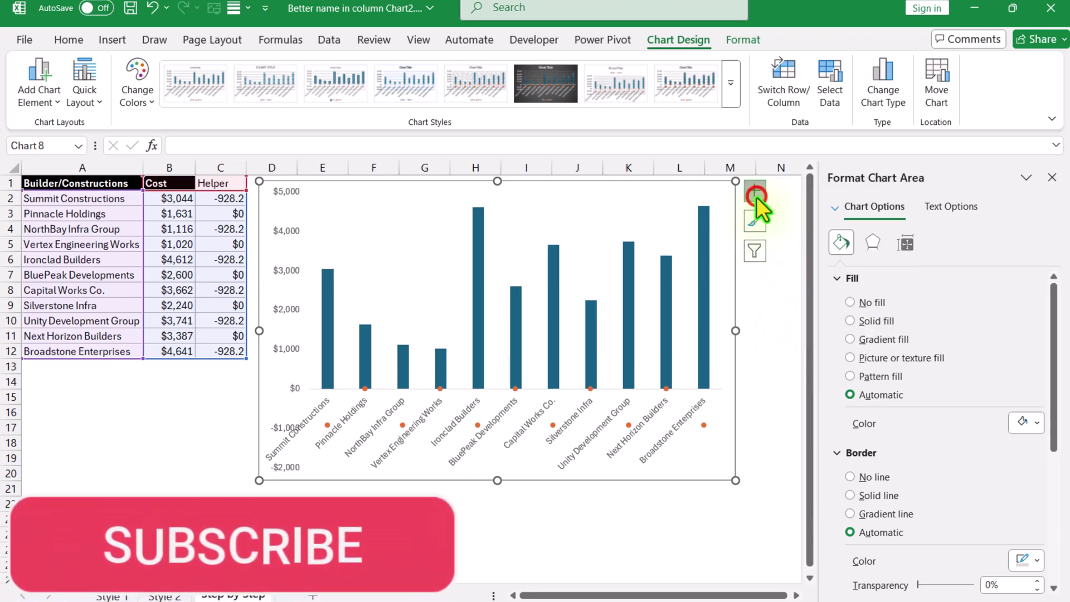
Set the Cost series gap width from 219% to 20% in Format Data Series
click(705, 329)
right_click(704, 329)
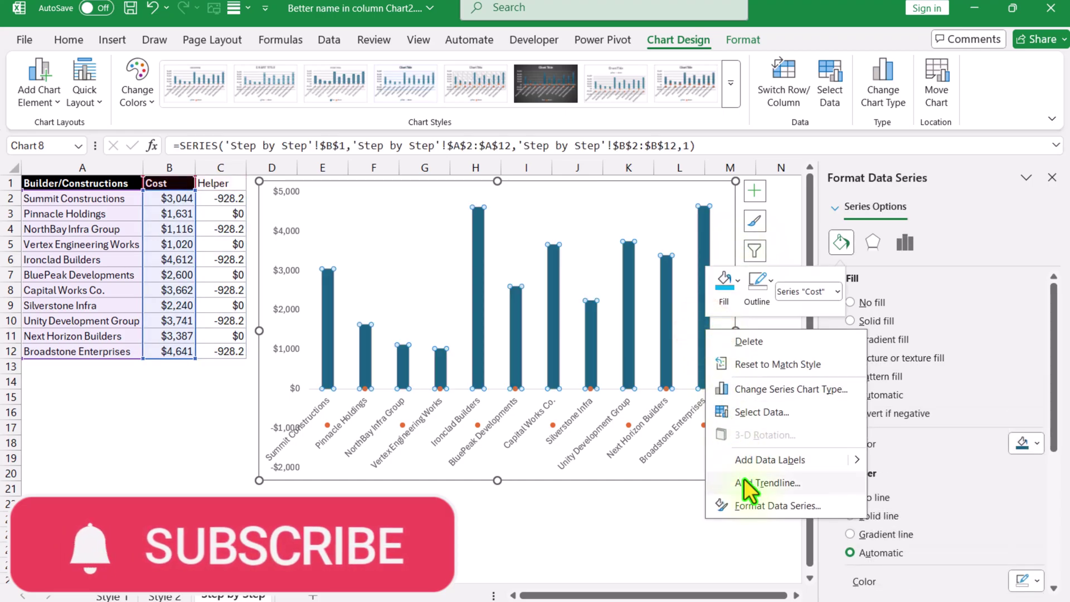
click(749, 507)
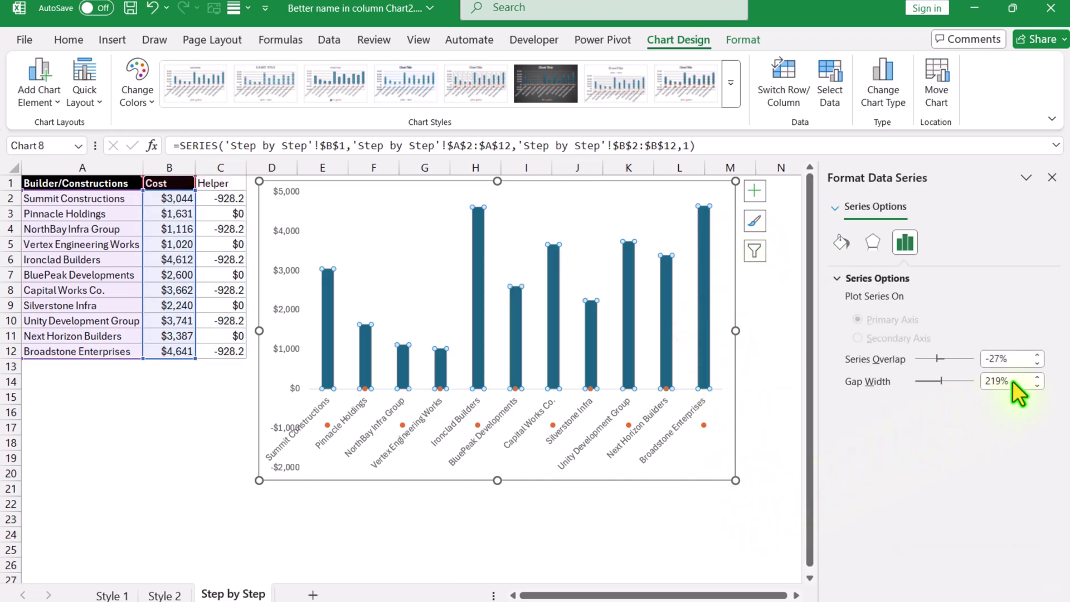
drag(1010, 380, 972, 380)
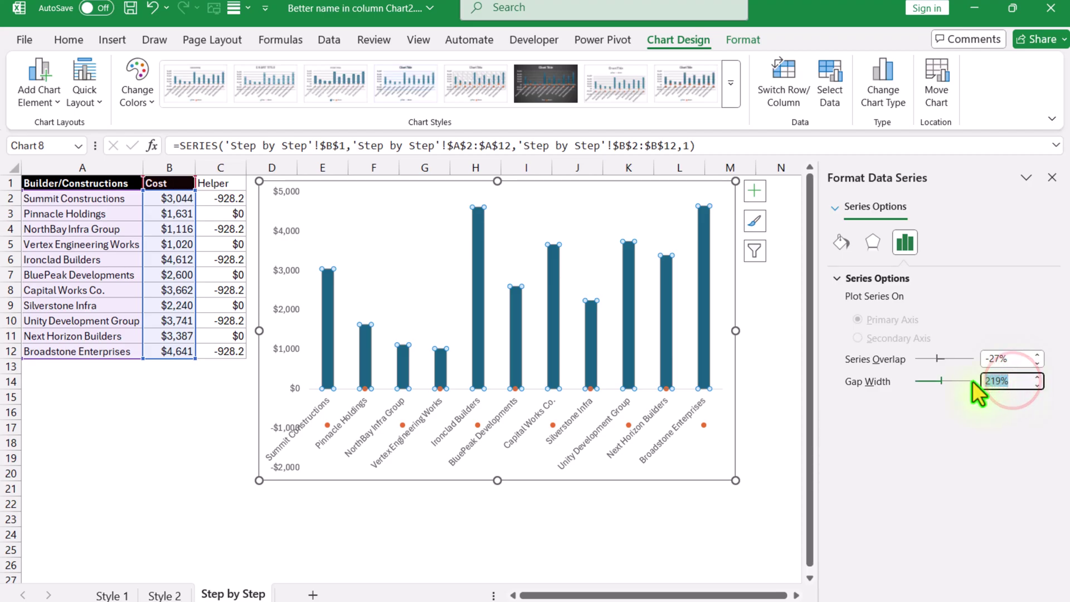
text(20)
key(Return)
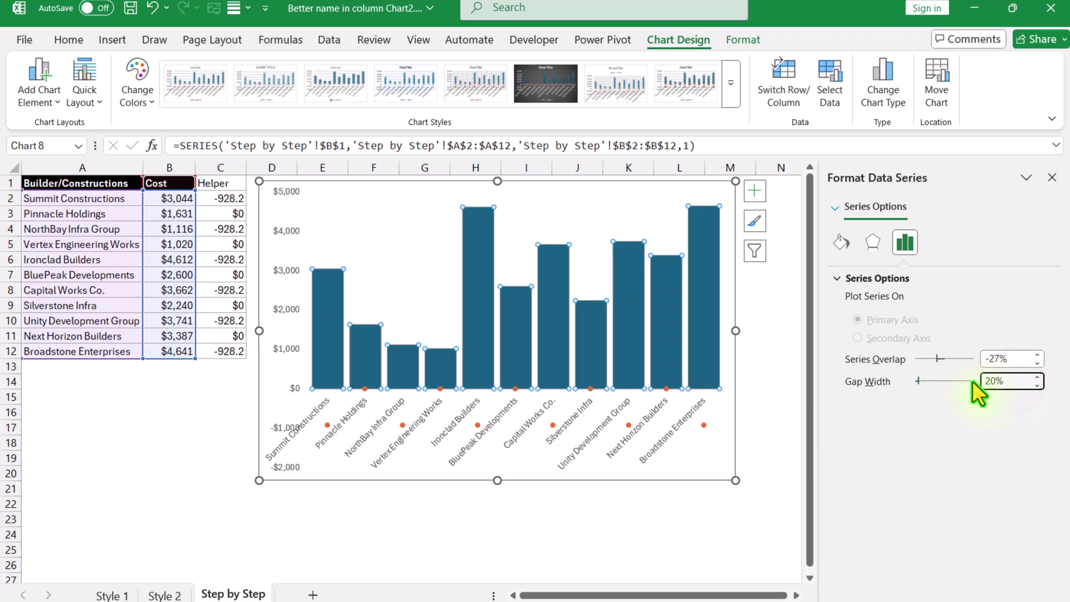
Fill the Cost columns light blue with a Linear Down gradient
click(743, 40)
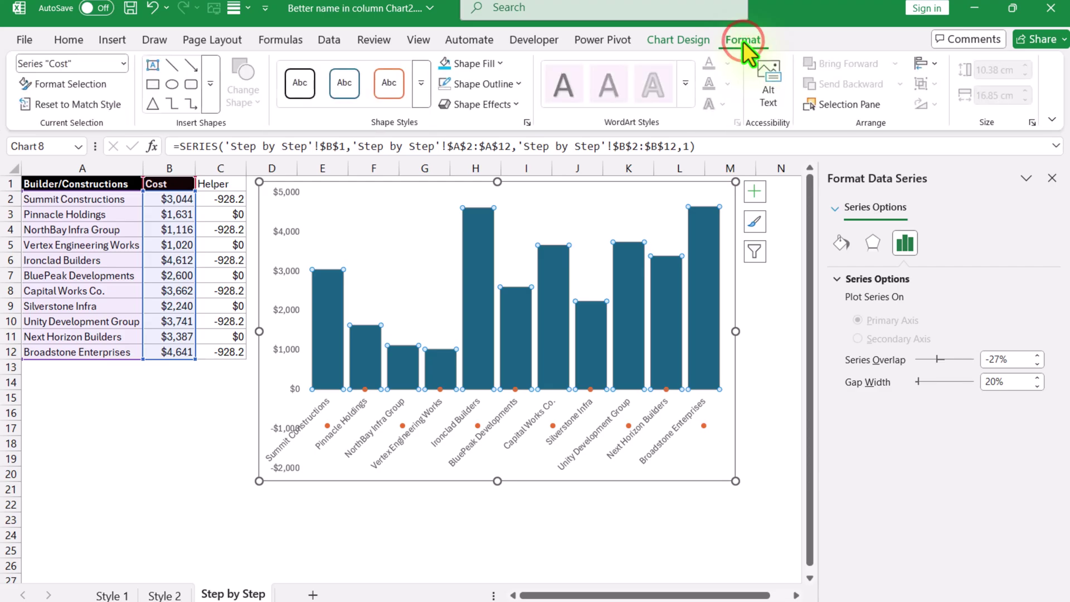
click(466, 65)
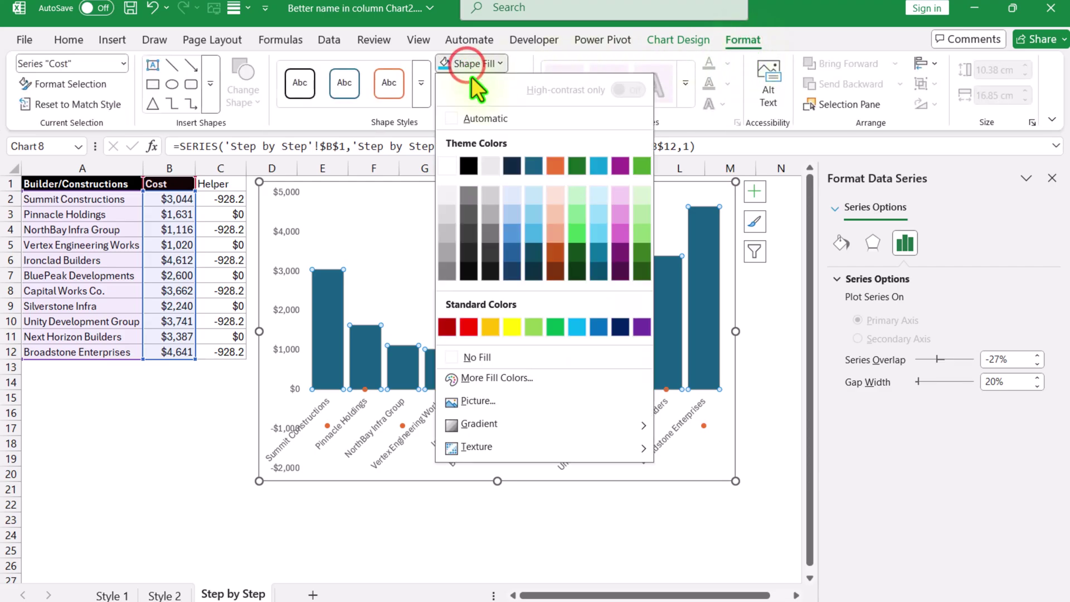
click(579, 327)
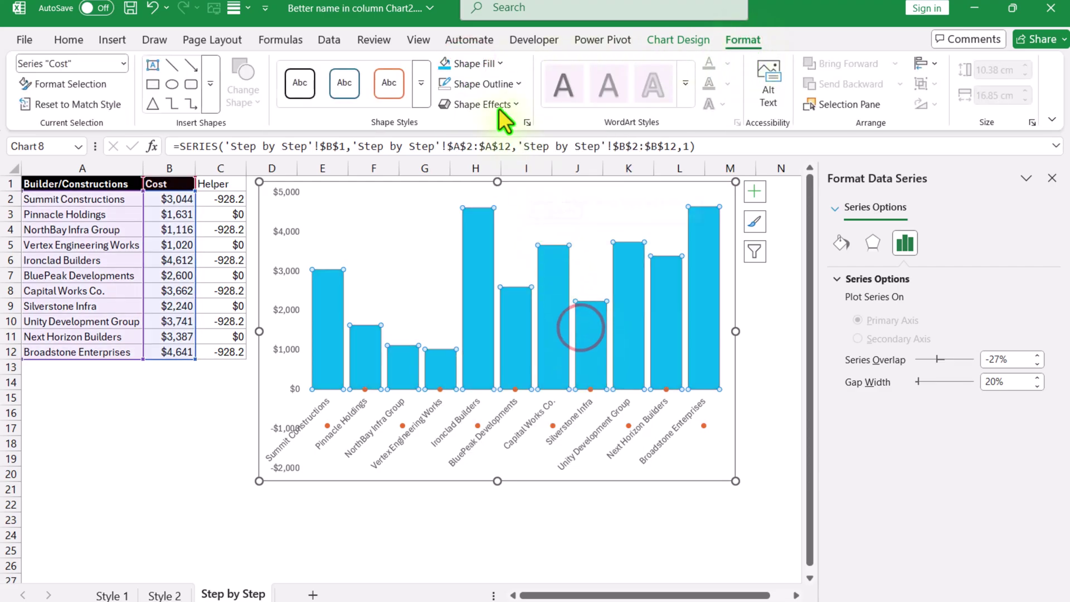
click(482, 63)
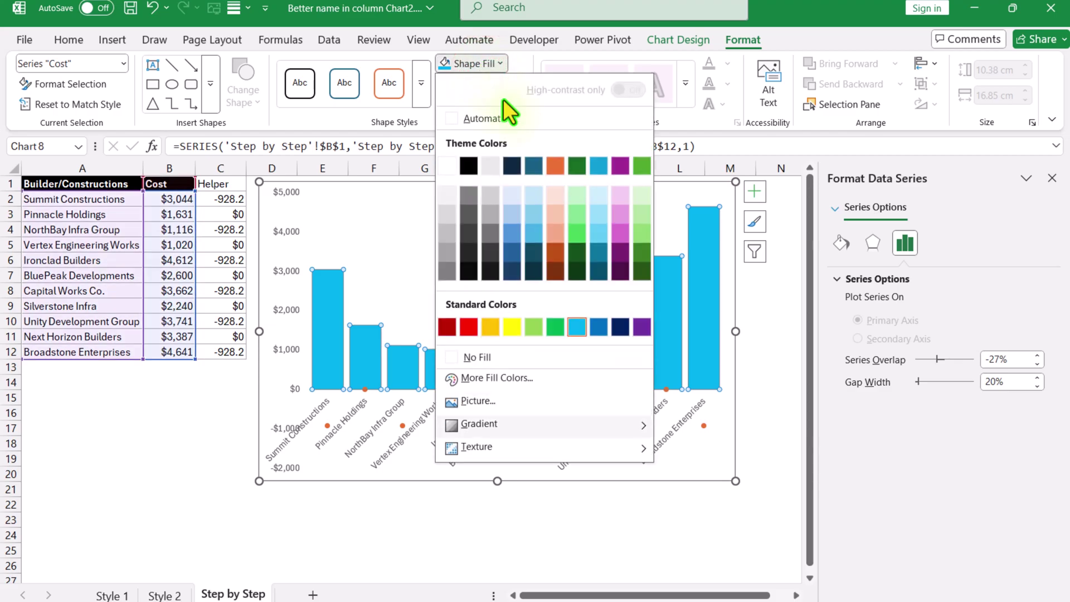
mouse_move(613, 425)
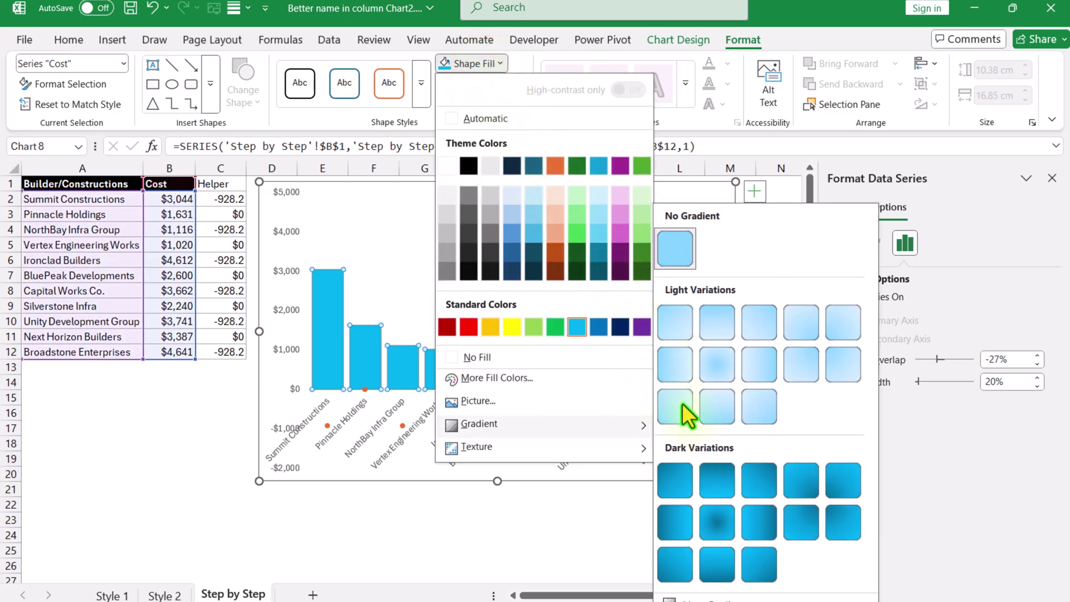
click(723, 472)
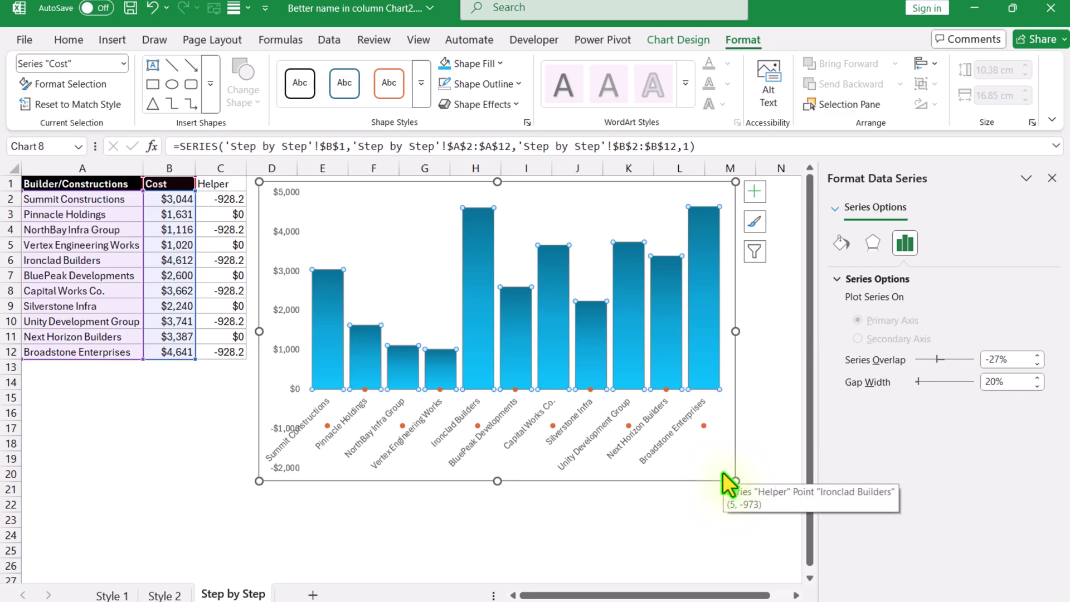
Add data labels above the Cost columns and make them bold dark blue
click(754, 192)
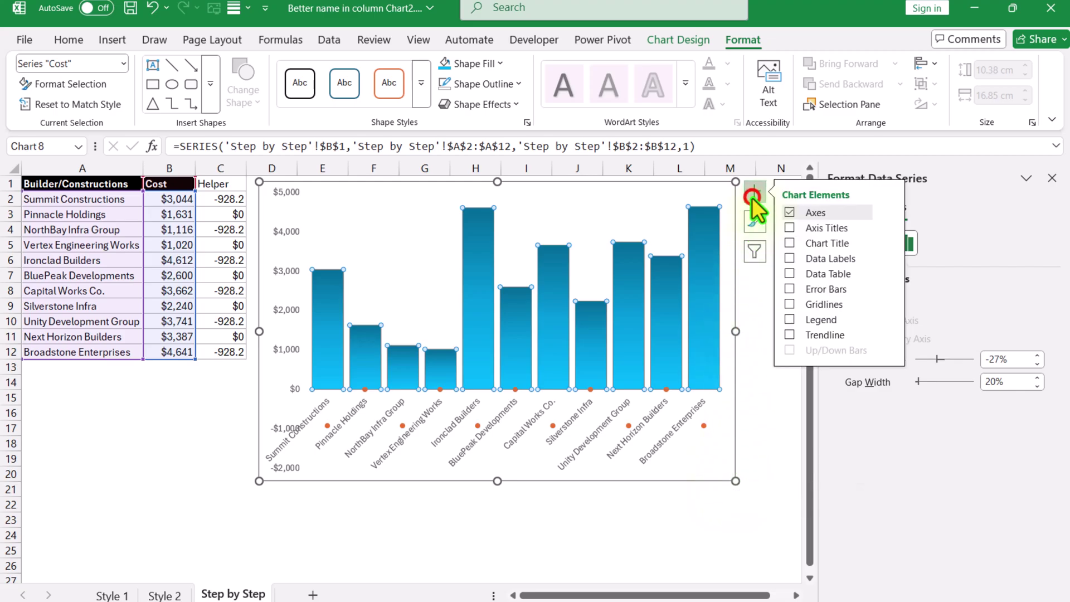
click(789, 260)
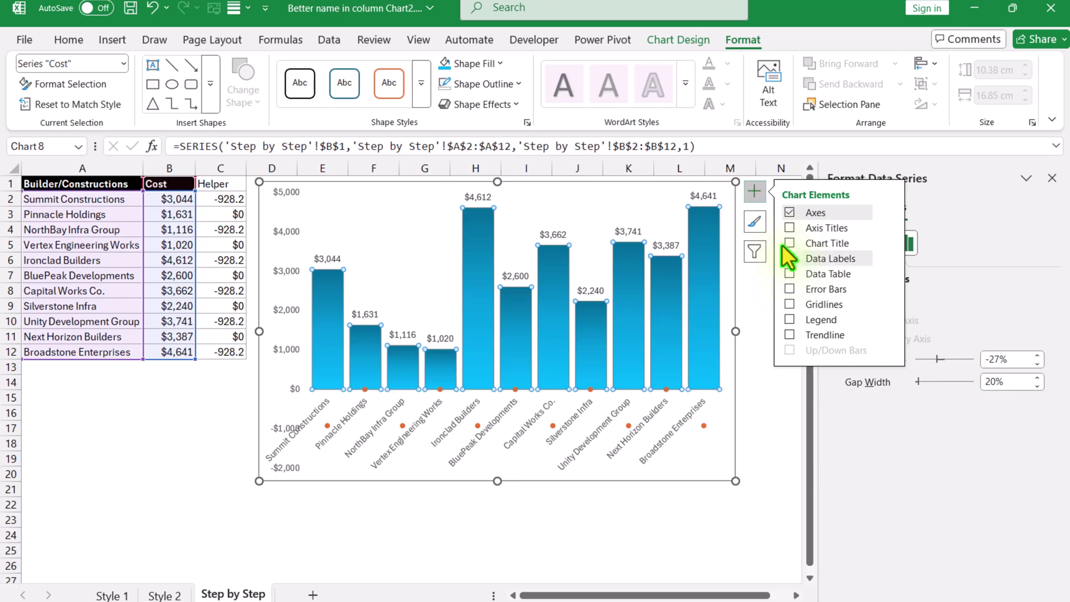
click(758, 194)
click(554, 233)
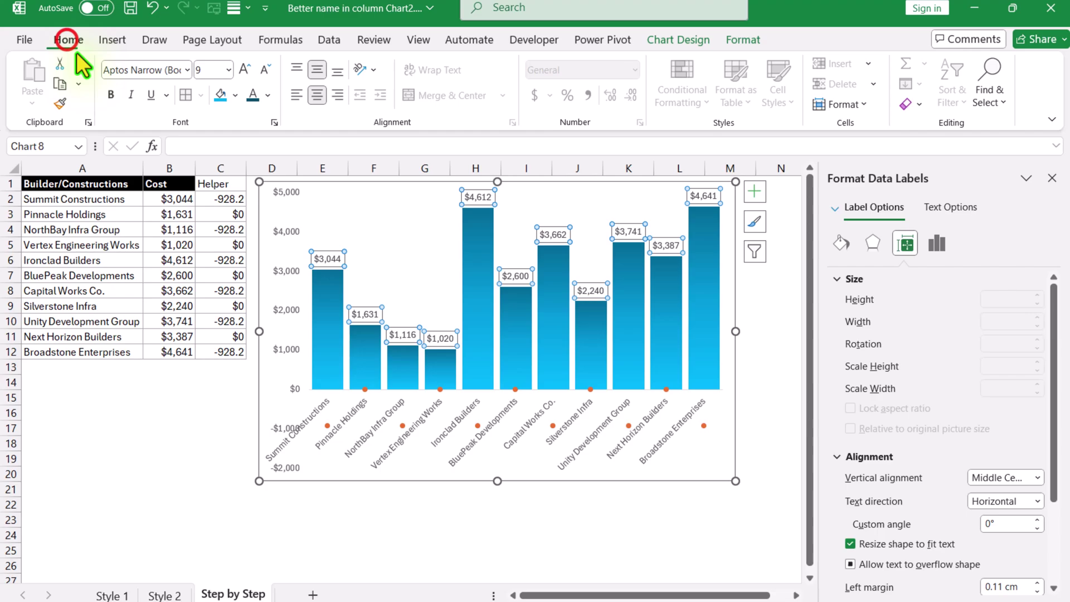
click(111, 95)
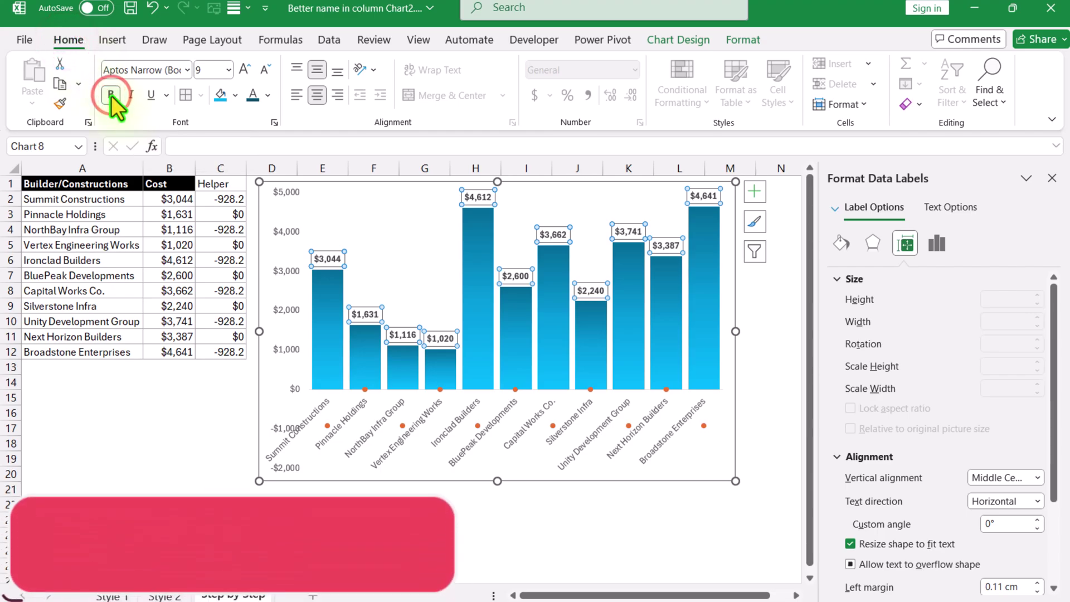
click(267, 100)
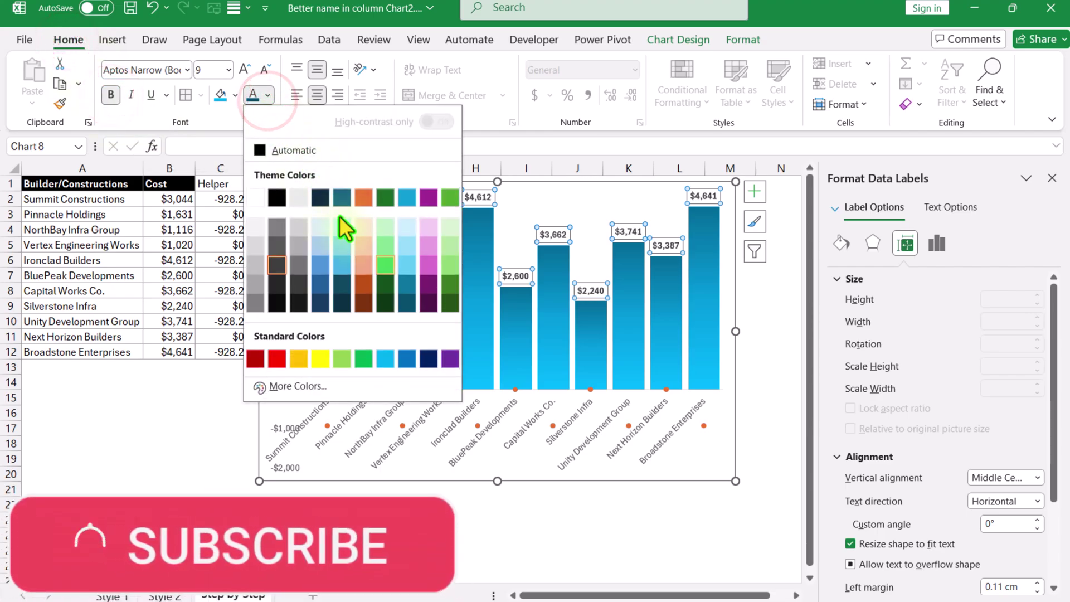
click(429, 358)
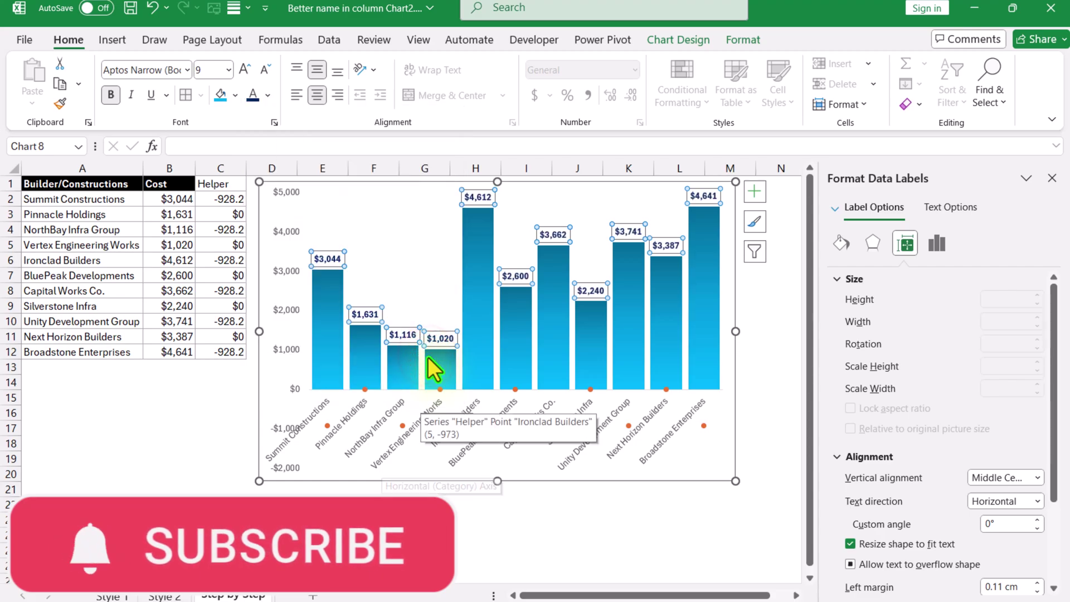
click(744, 40)
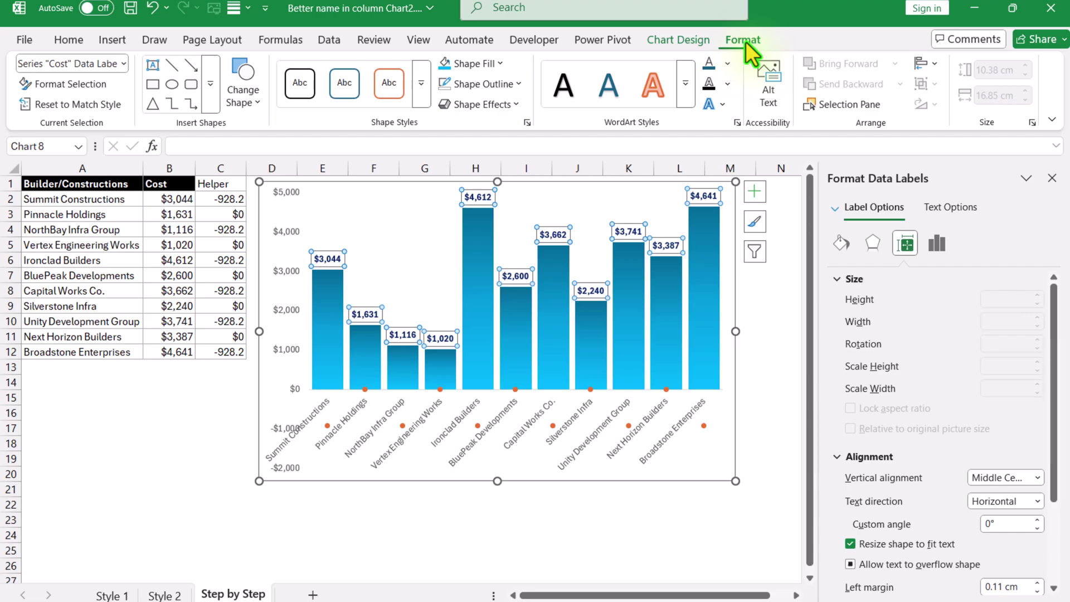
Set the horizontal category axis label position to None, hiding the builder names
click(124, 65)
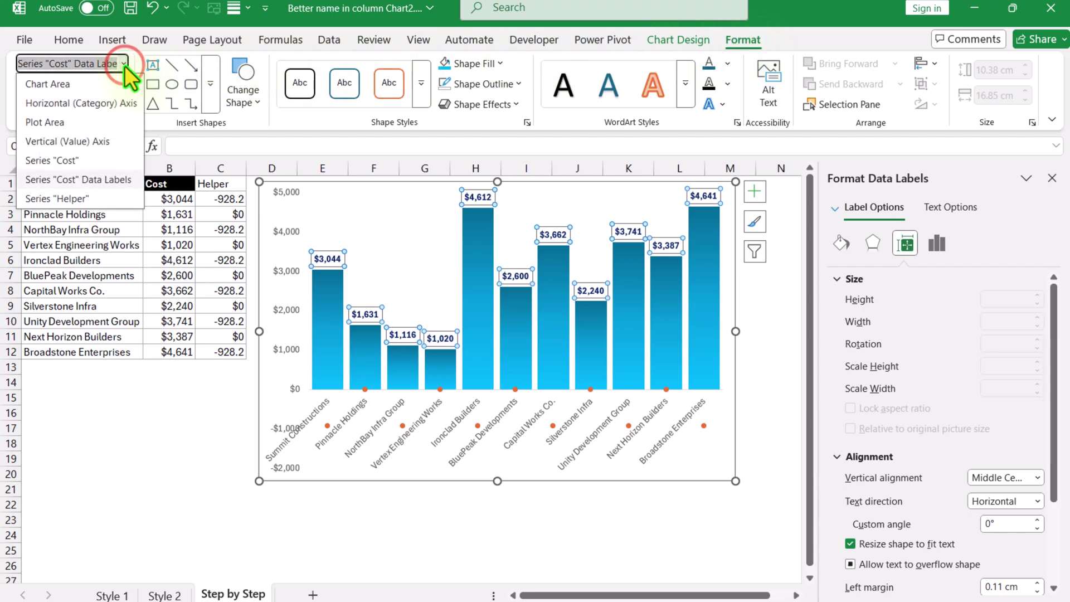
key(Down)
key(Down)
key(Down)
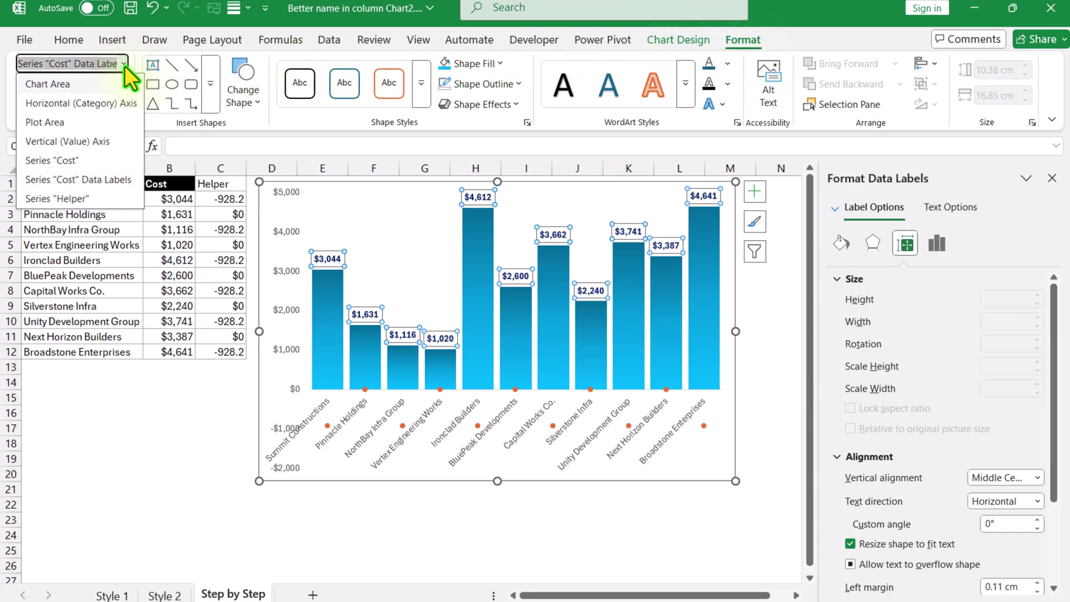
click(110, 102)
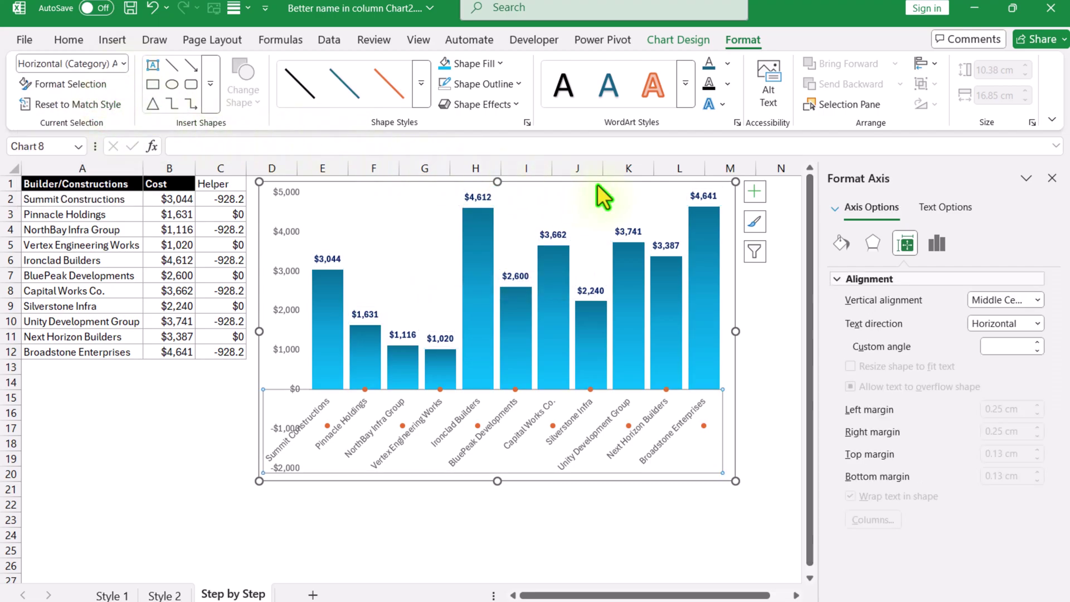
click(937, 243)
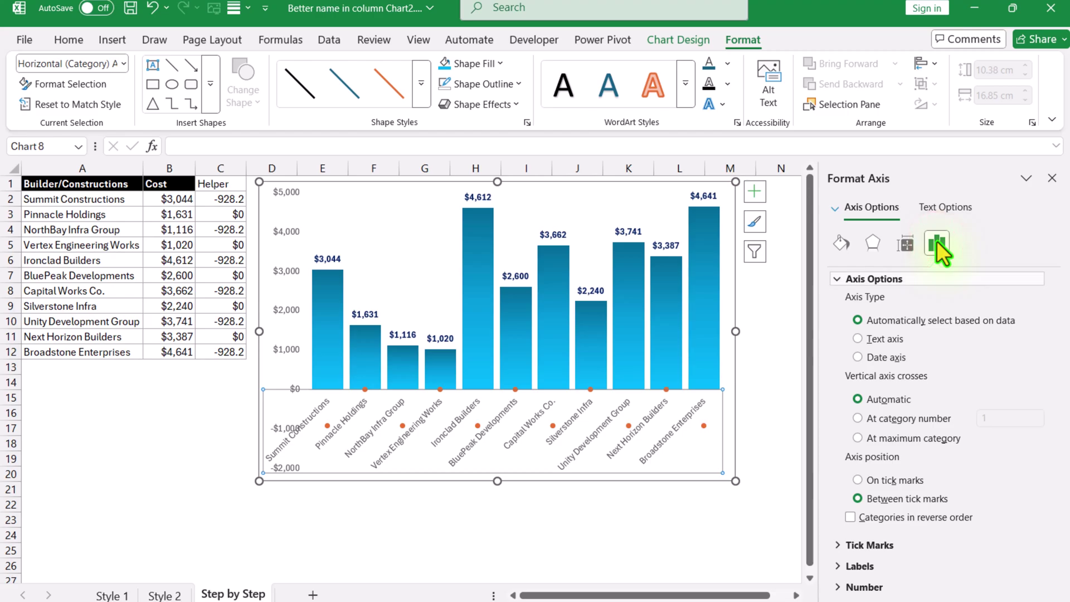
click(858, 566)
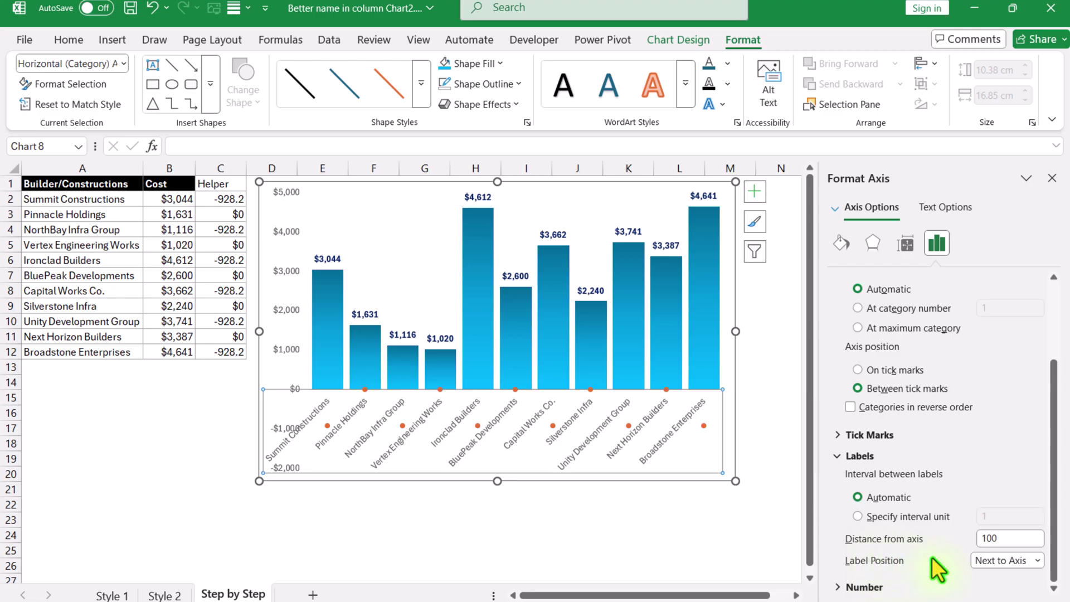
click(1018, 560)
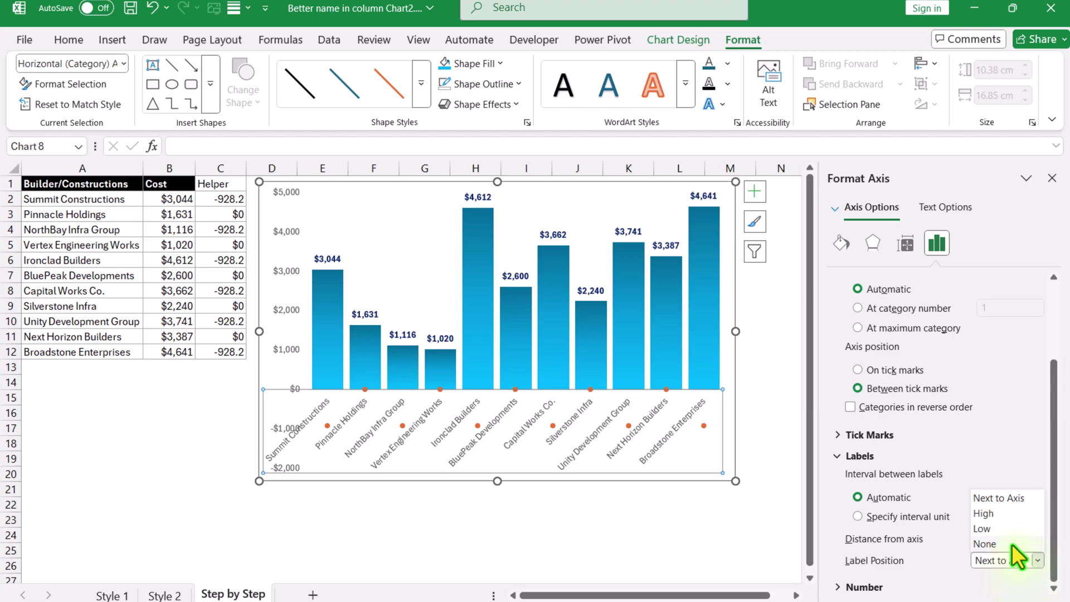
click(1011, 543)
click(445, 482)
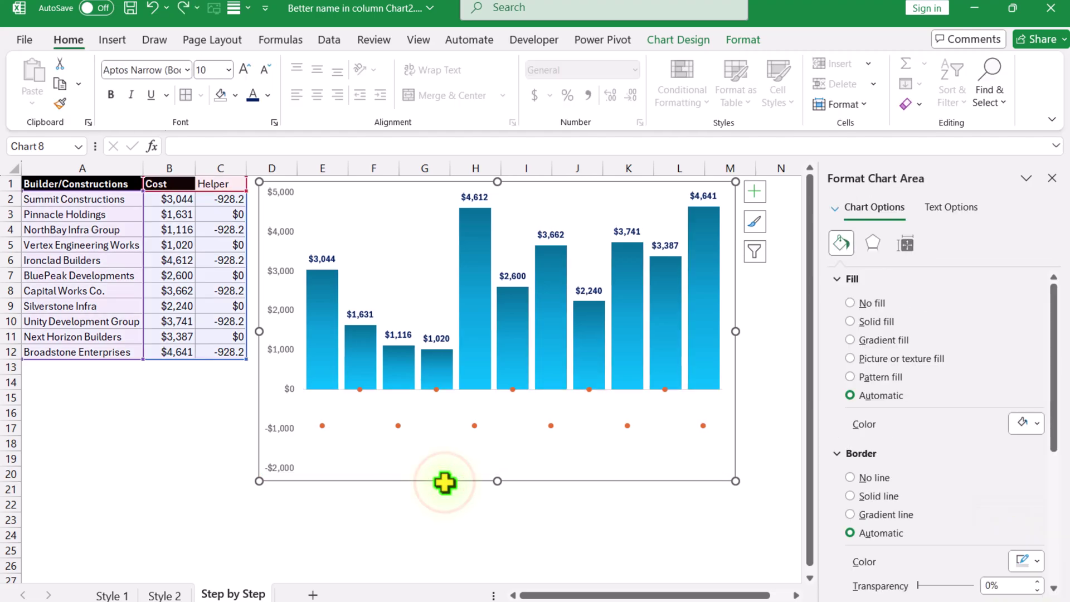
Delete the vertical value axis and select the Helper series from the chart elements list
click(287, 426)
key(Delete)
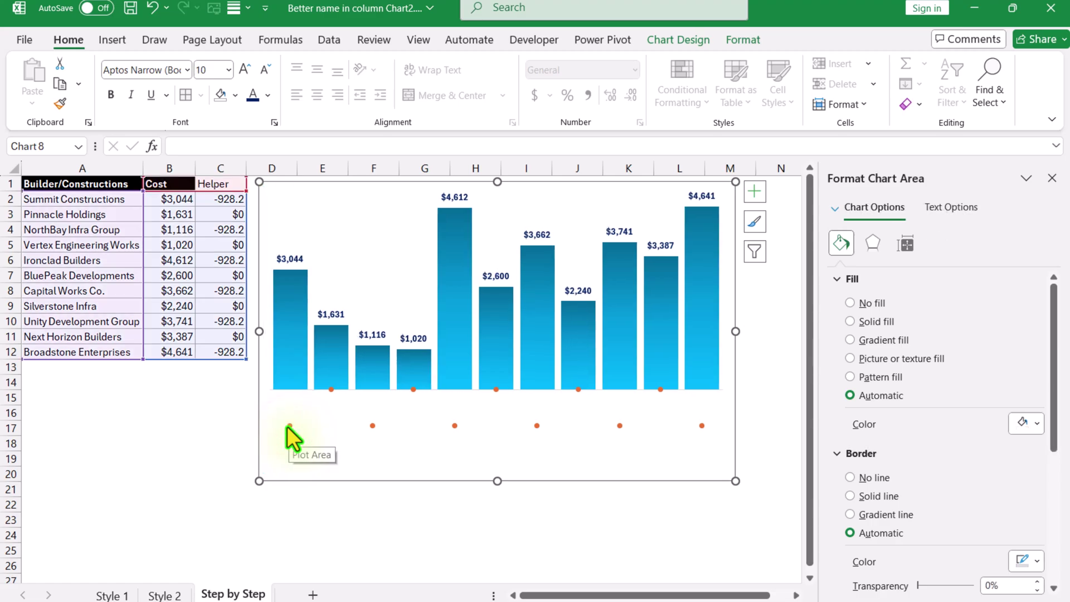
click(747, 40)
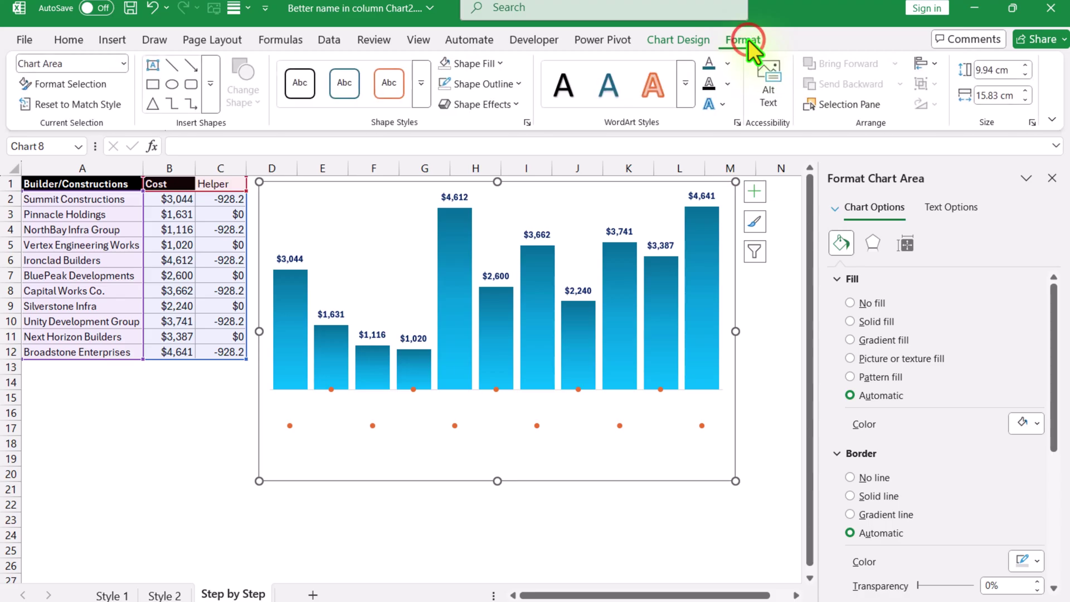
click(122, 62)
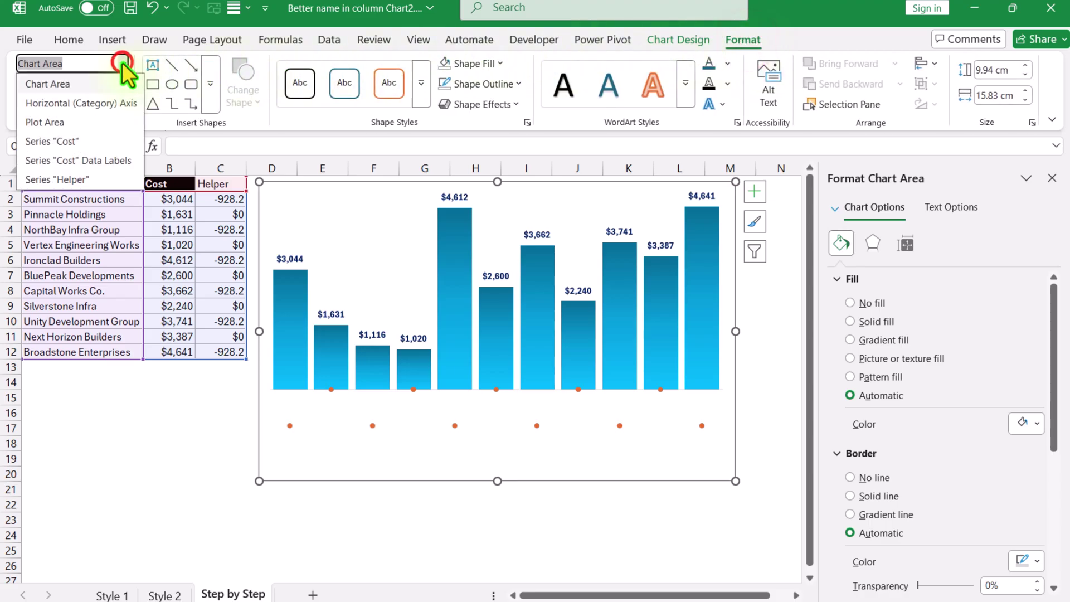
click(94, 179)
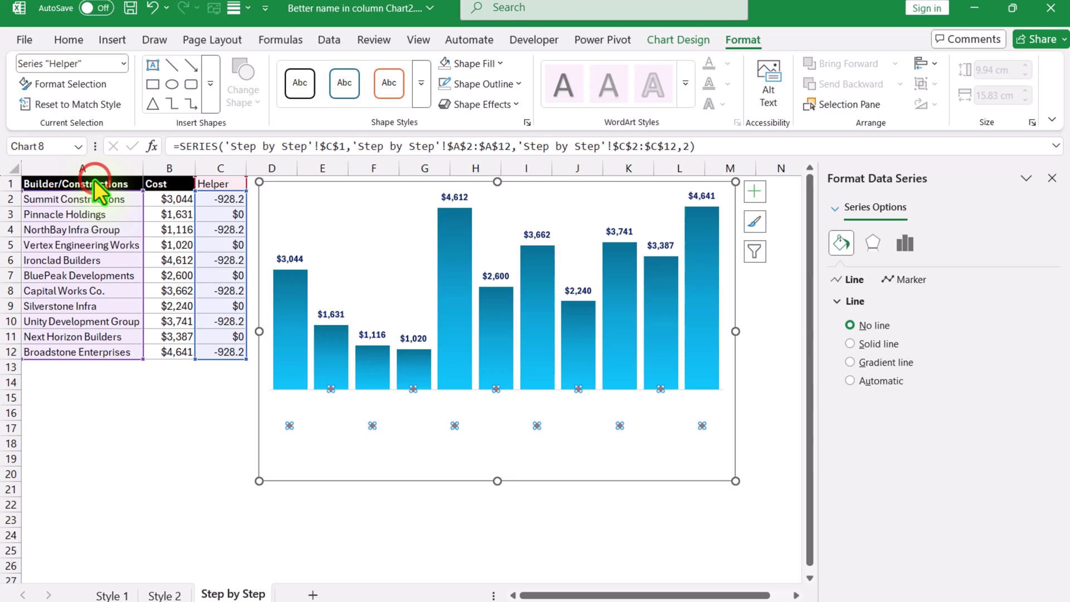
Add error bars to the Helper series and show their Error Bar Options settings
click(758, 192)
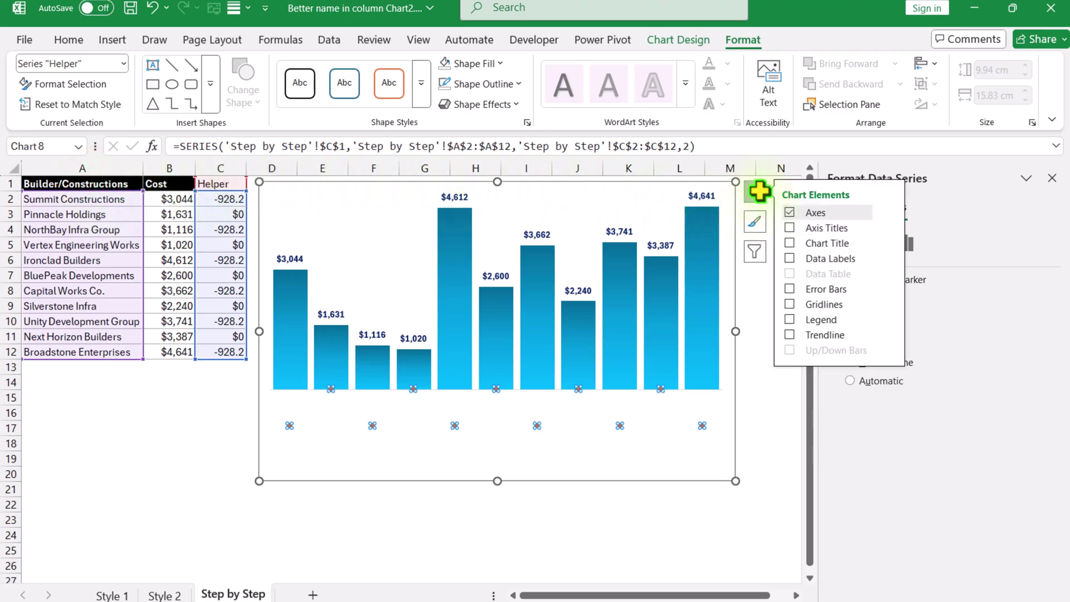
click(789, 288)
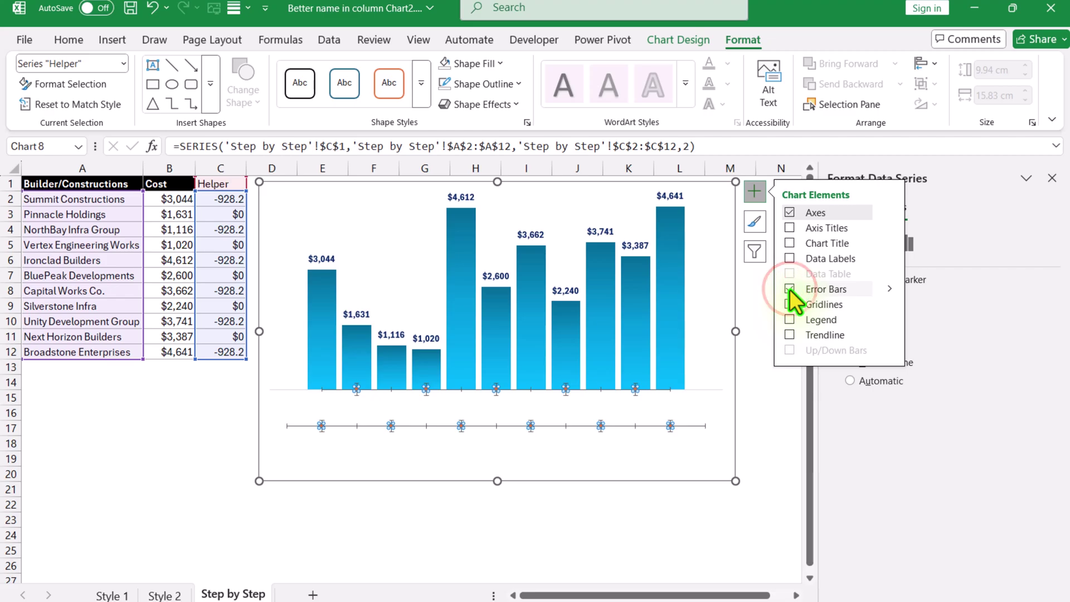
click(886, 290)
click(921, 353)
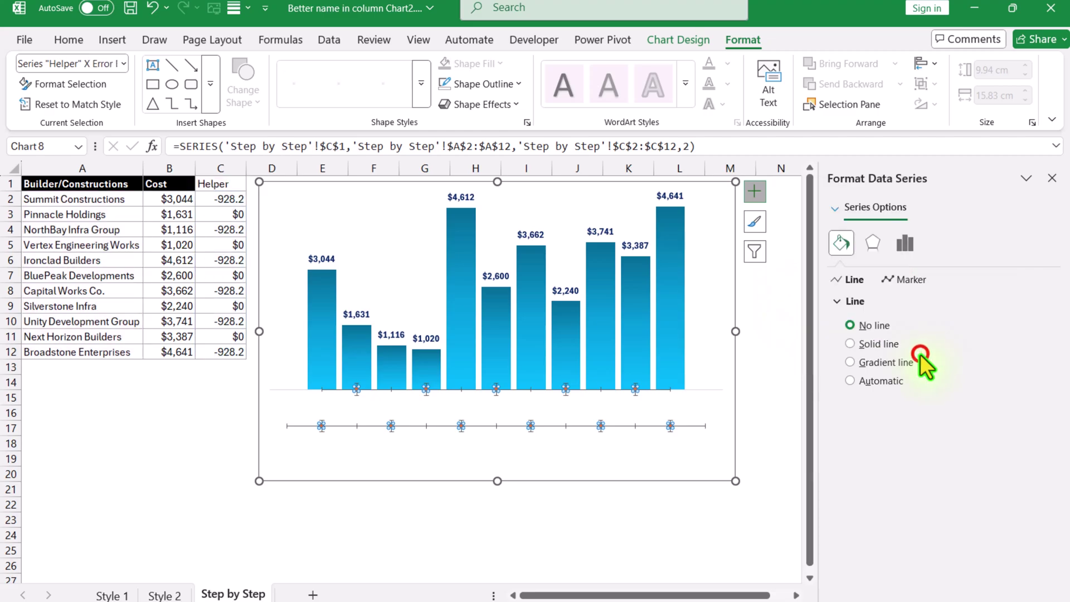
click(912, 245)
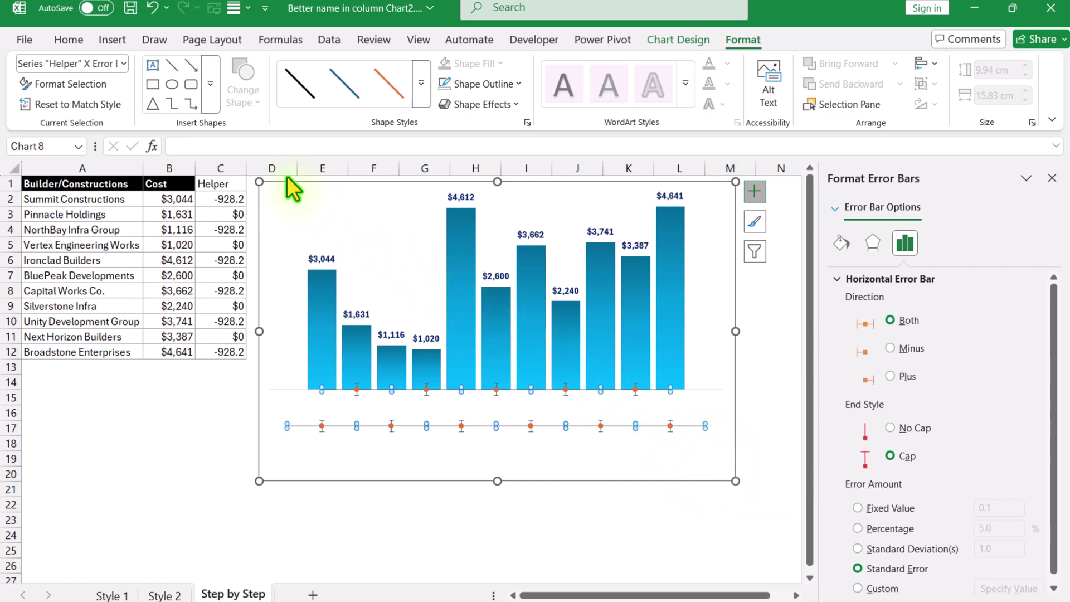
click(124, 64)
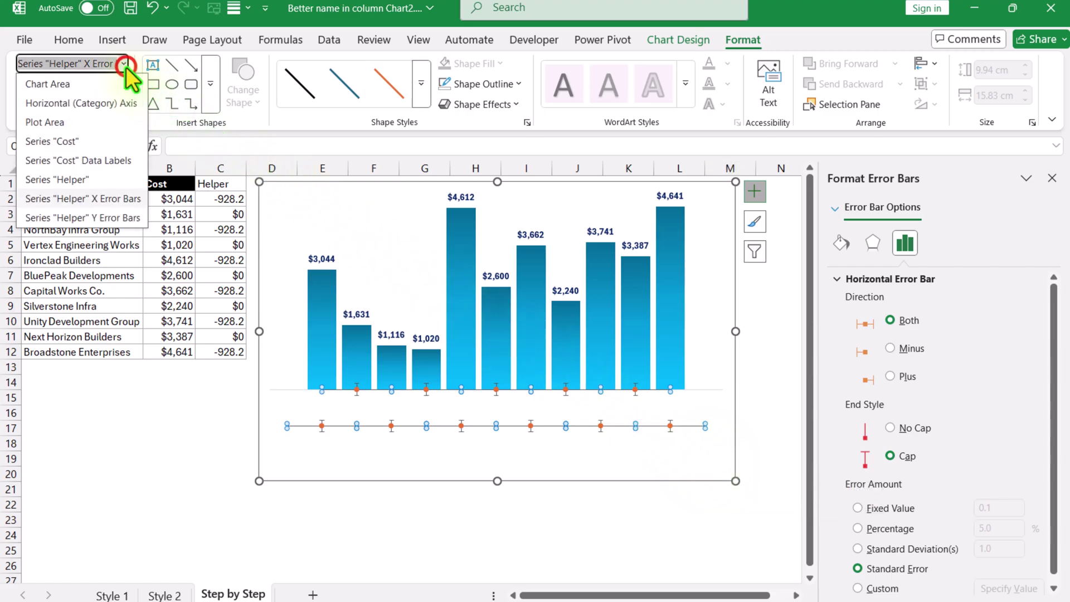
Delete the Helper series' X error bars, then select its Y error bars
click(112, 202)
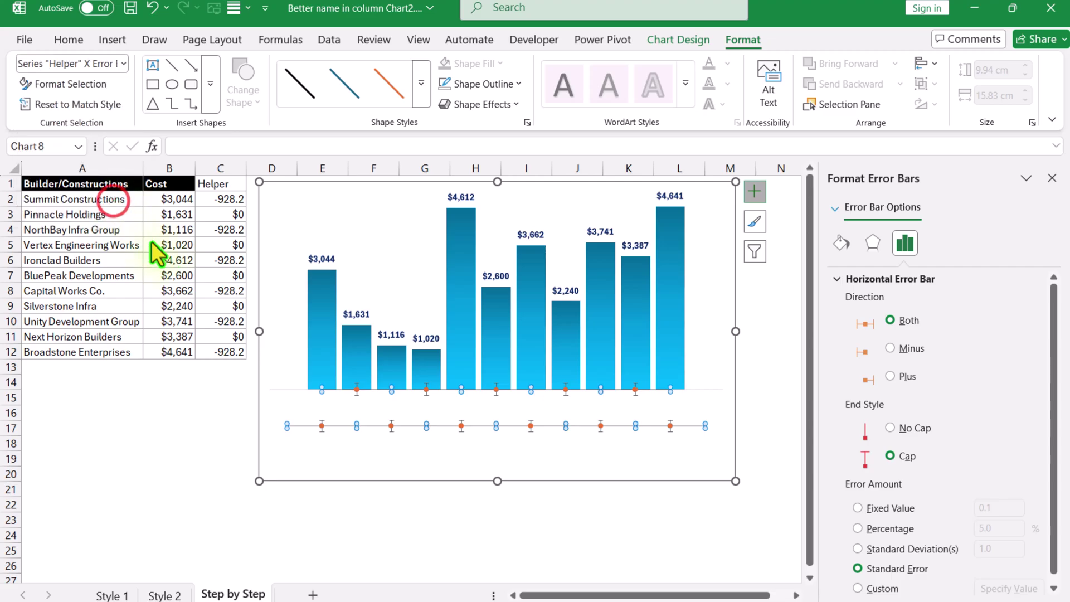
key(Delete)
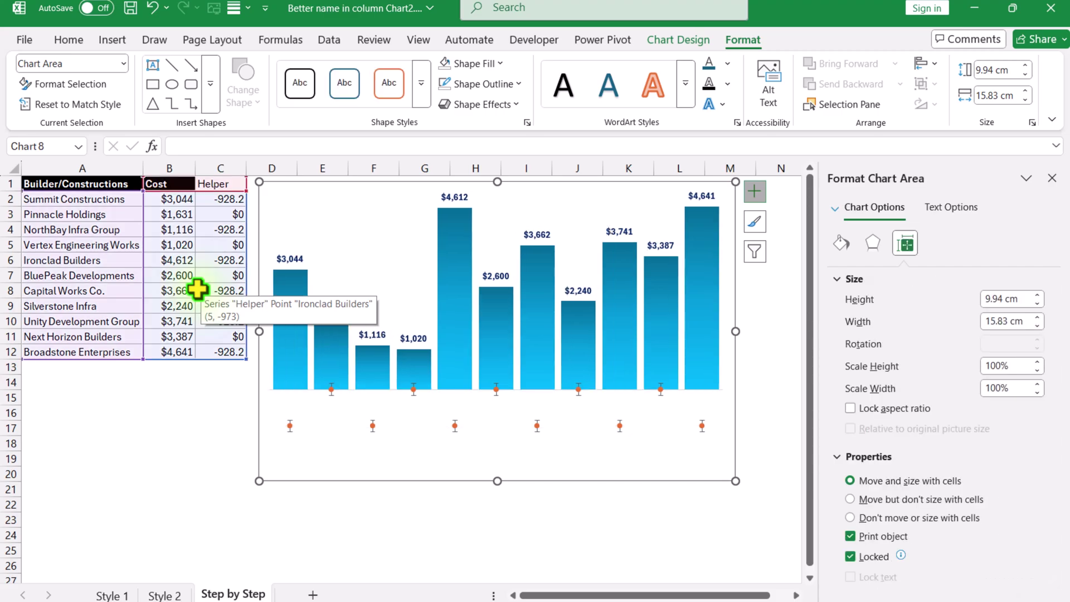
click(122, 62)
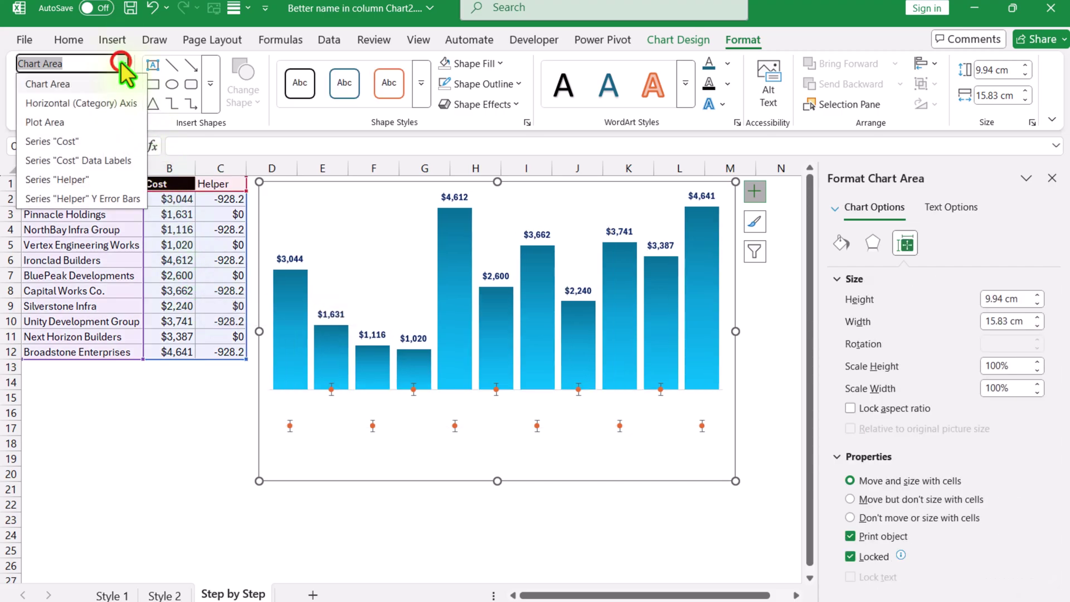
click(115, 197)
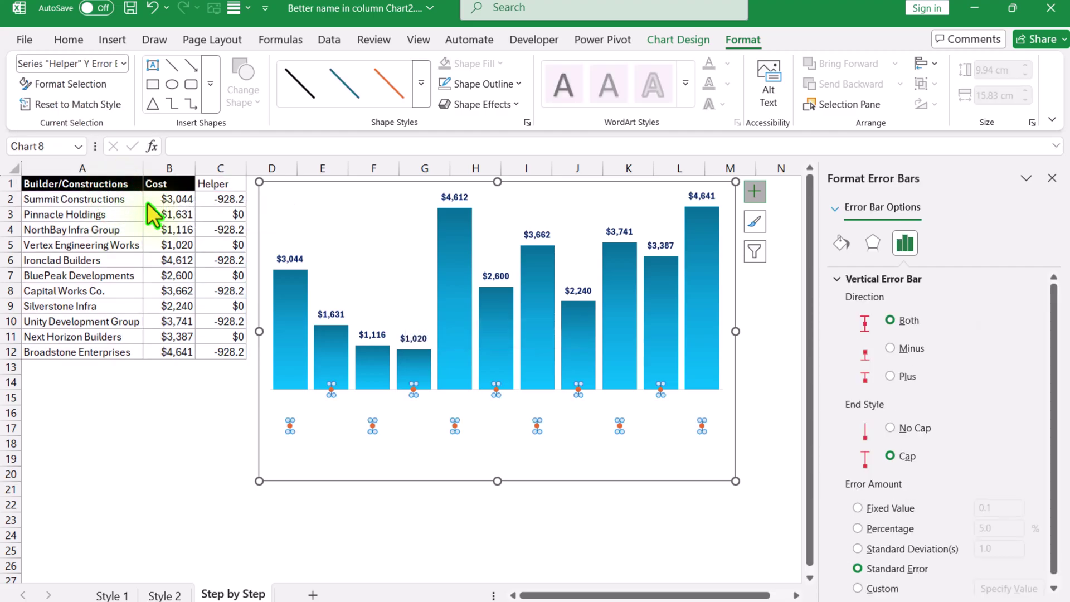
Set the Helper Y error bars to Minus direction, No Cap, and a Custom amount via Specify Value
click(898, 350)
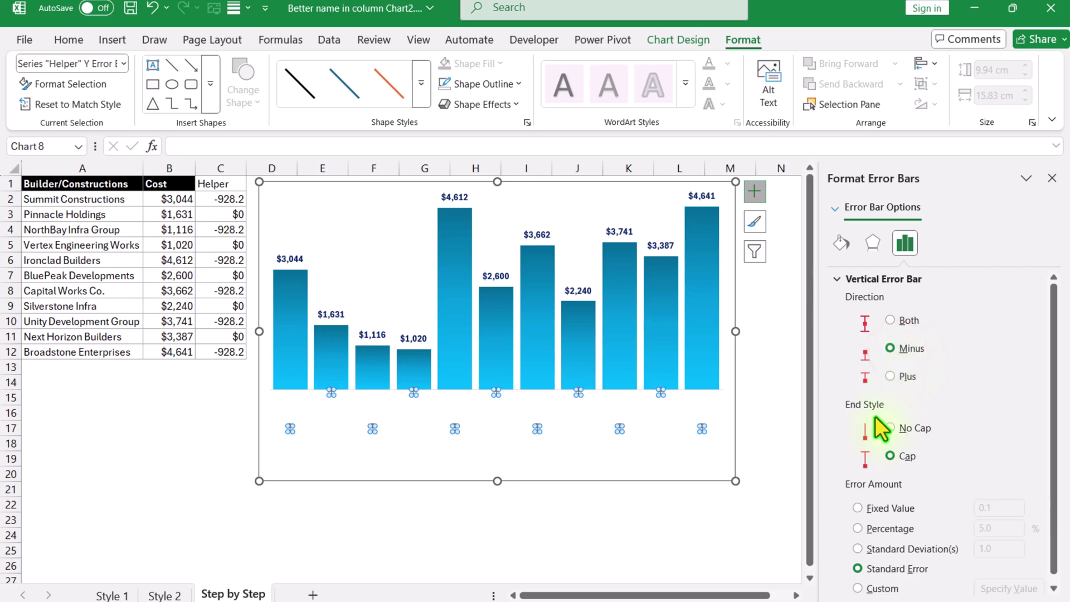
click(891, 428)
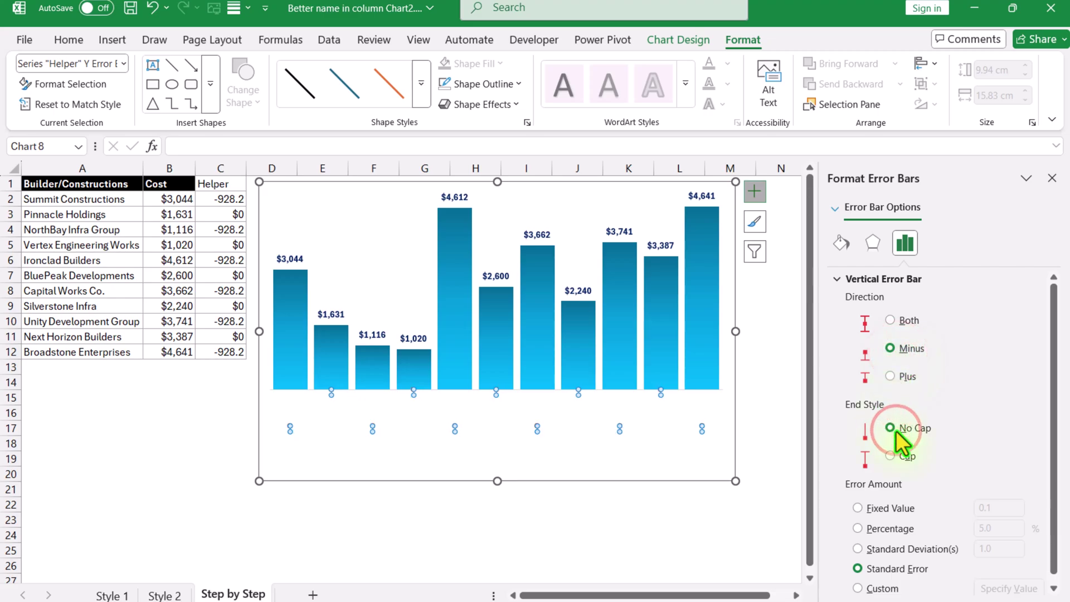
scroll(922, 482, down, 1)
click(884, 580)
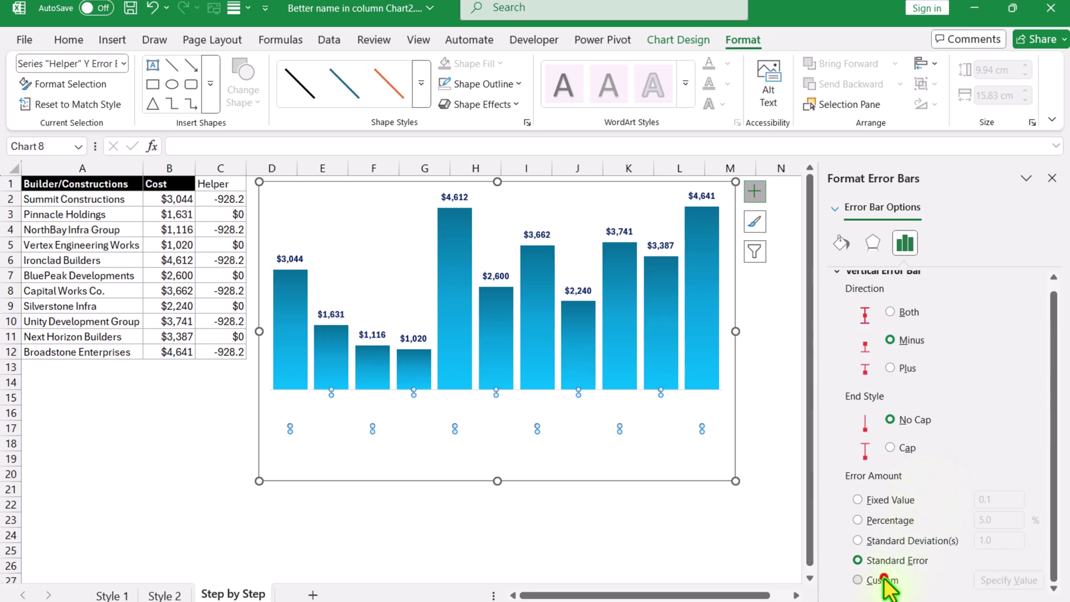
click(993, 580)
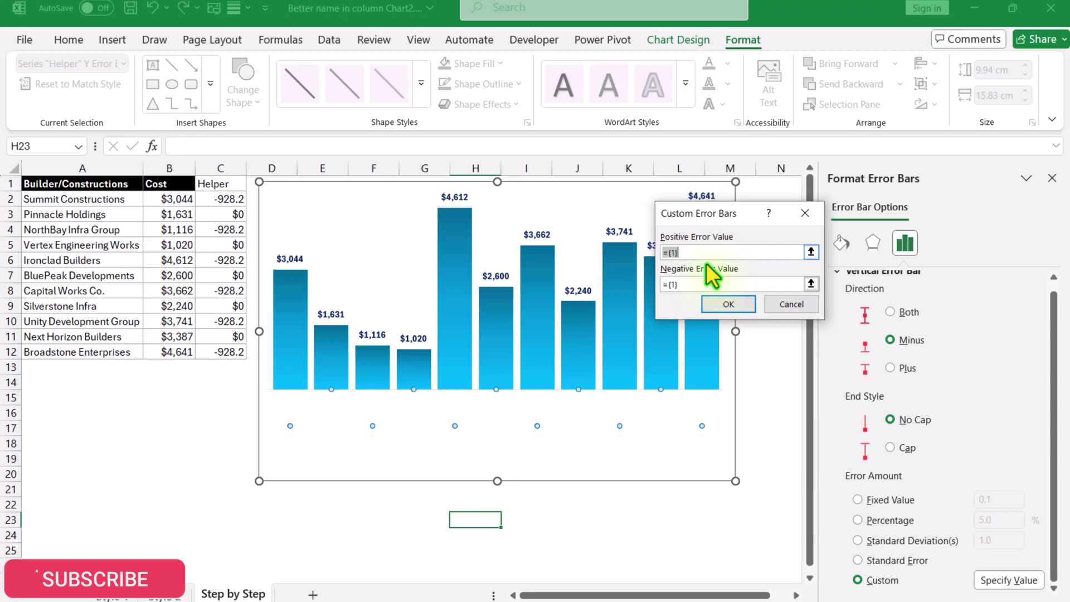
Set both positive and negative custom error values to ='Step by Step'!$C$2:$C$12
key(BackSpace)
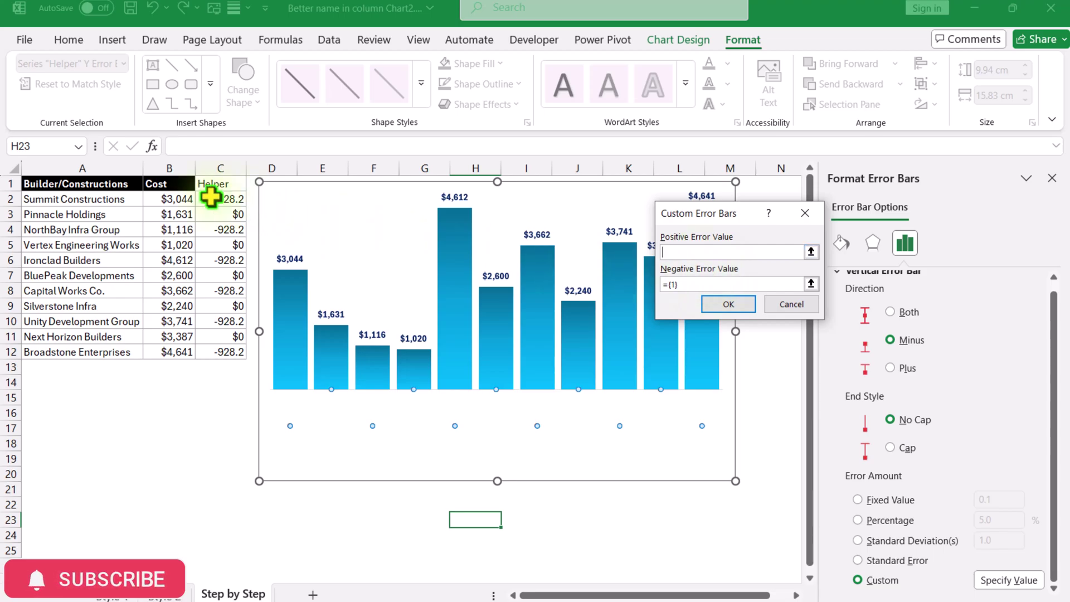
drag(210, 198, 211, 351)
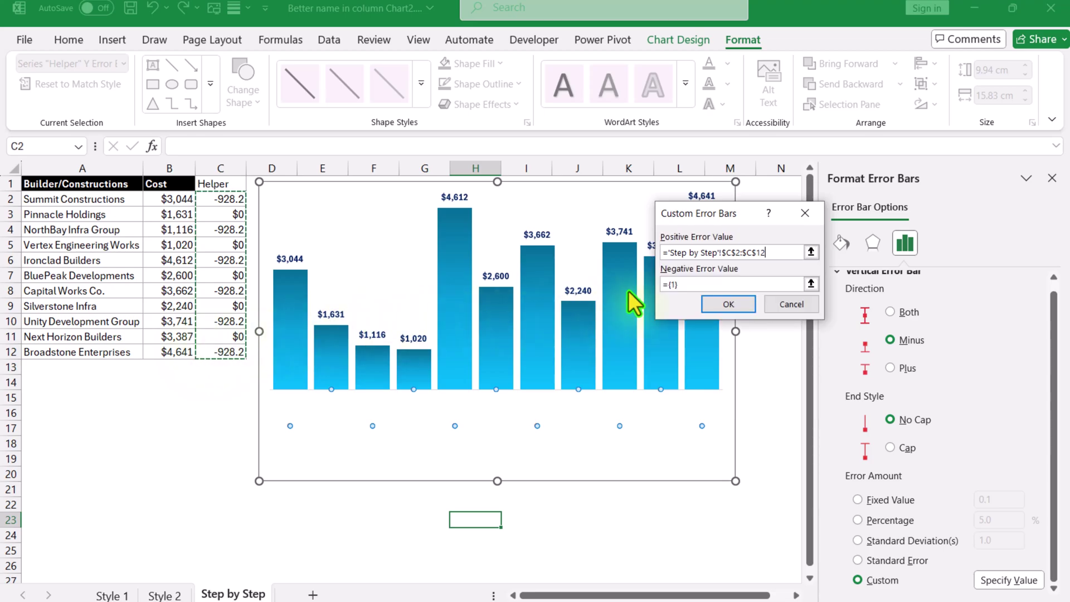
click(689, 284)
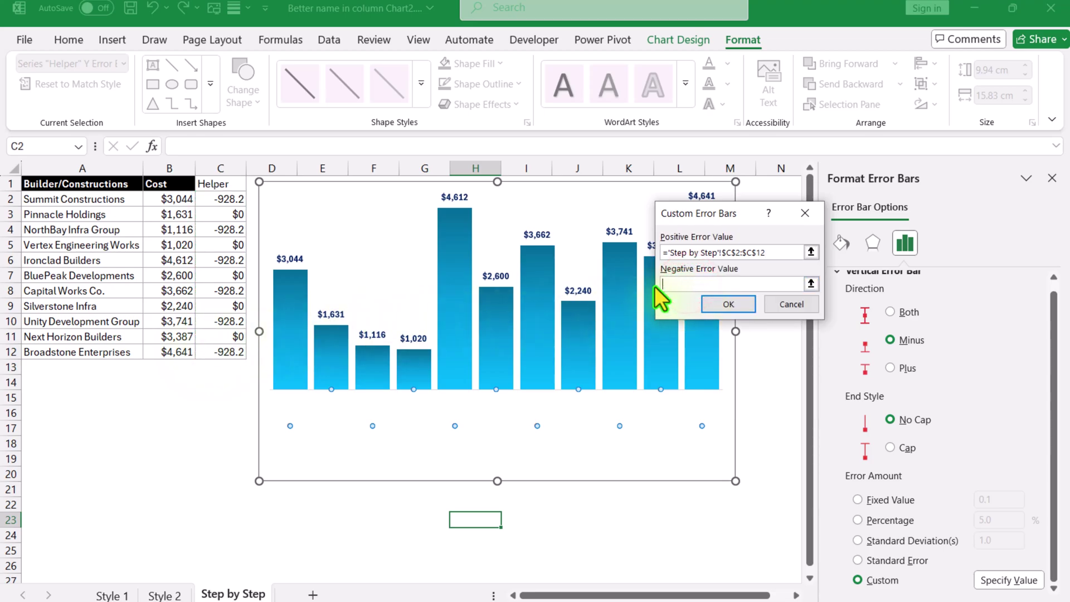
drag(214, 201, 220, 351)
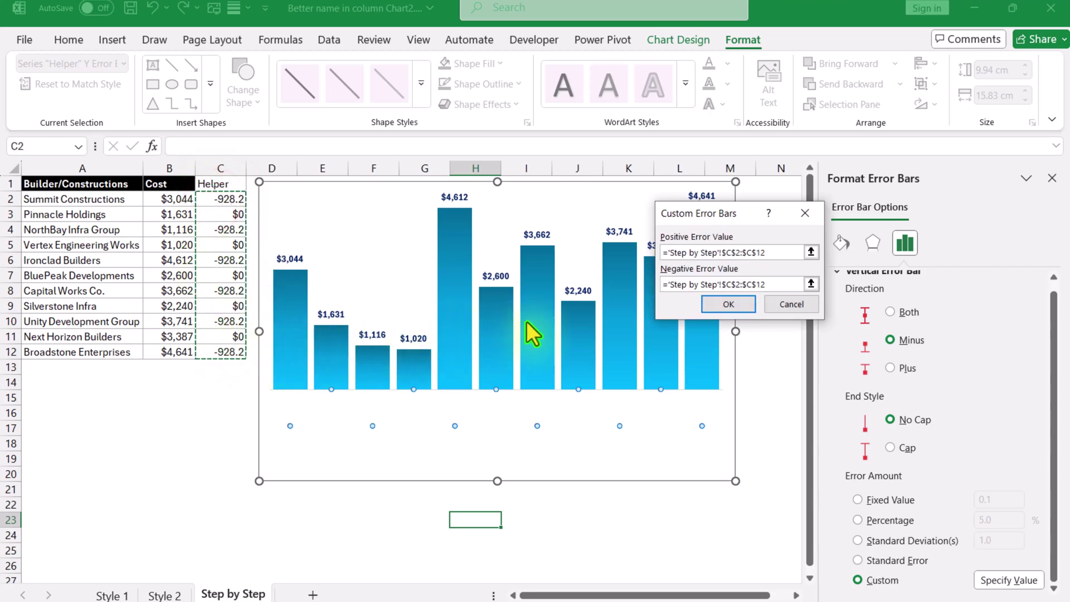
click(728, 304)
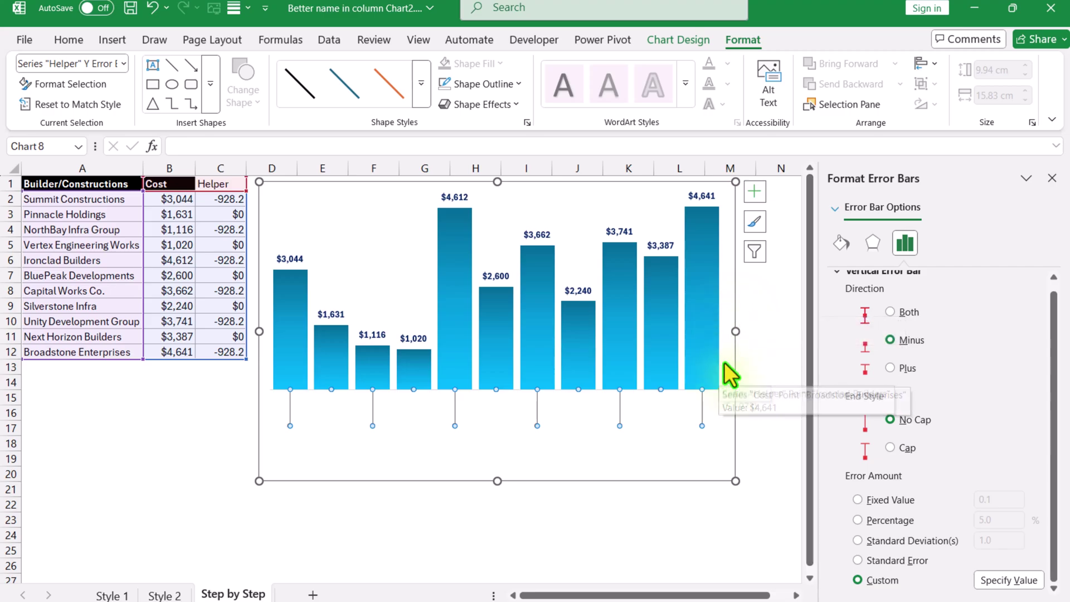
Make the Helper error bar lines light blue, 1.5 pt thick and dotted
click(840, 244)
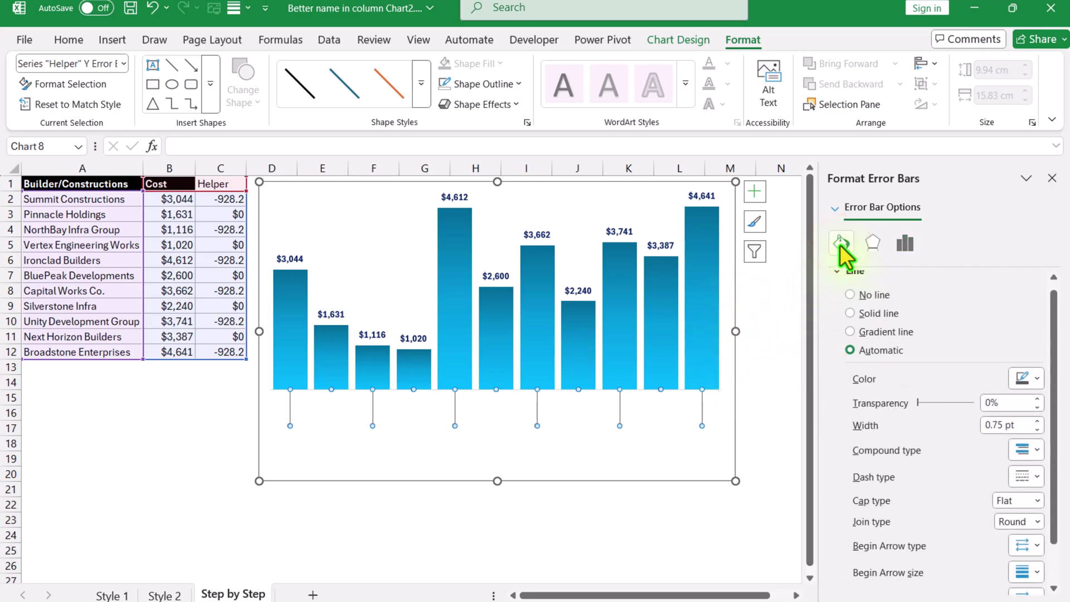
click(1039, 379)
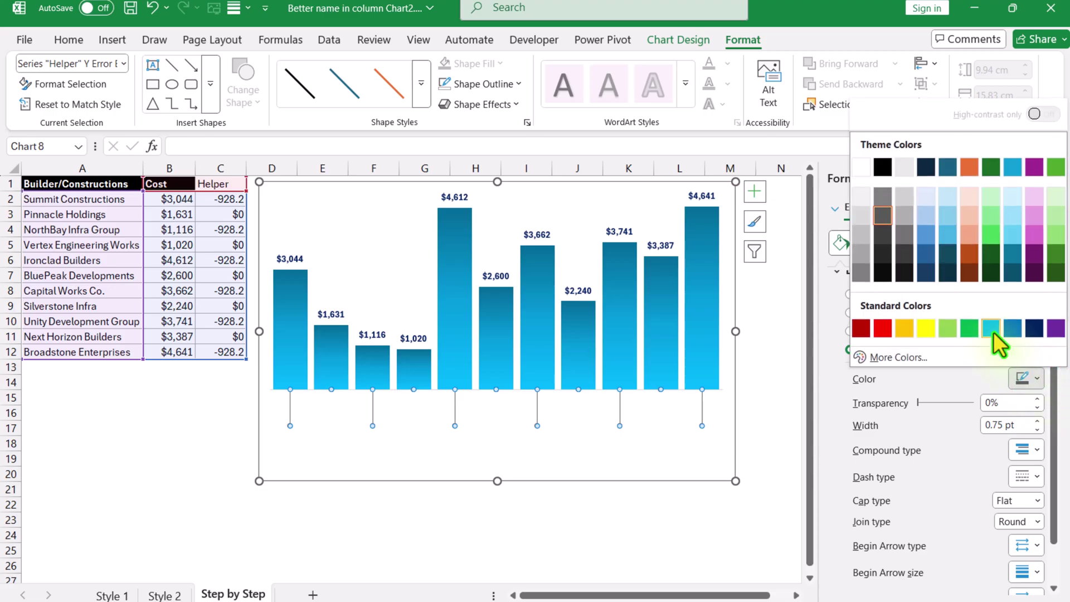
click(992, 330)
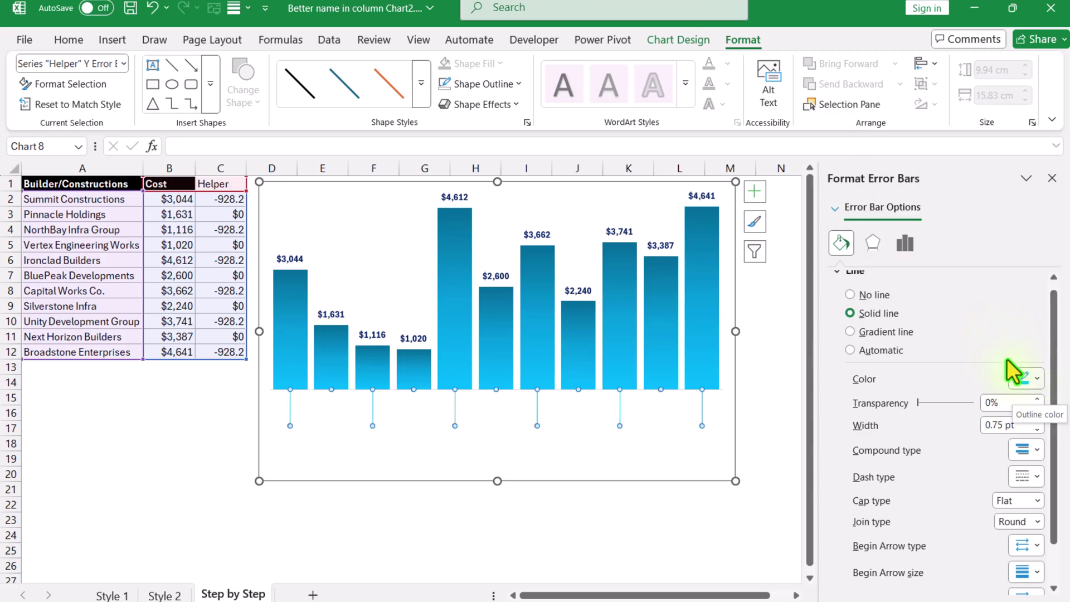
click(1037, 420)
click(1037, 420)
click(1037, 421)
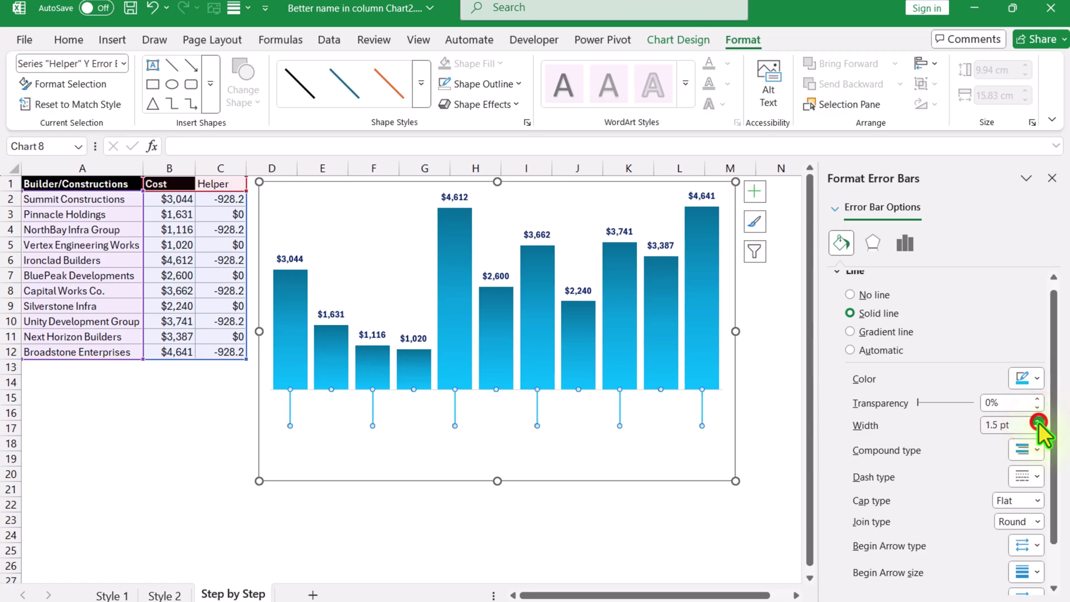
click(1036, 476)
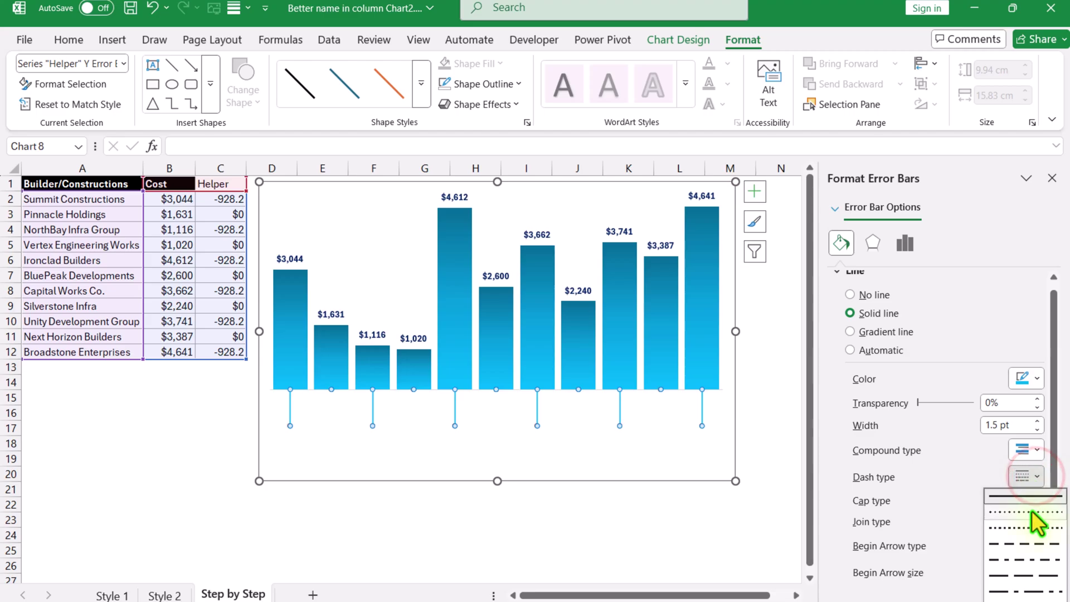
click(1032, 510)
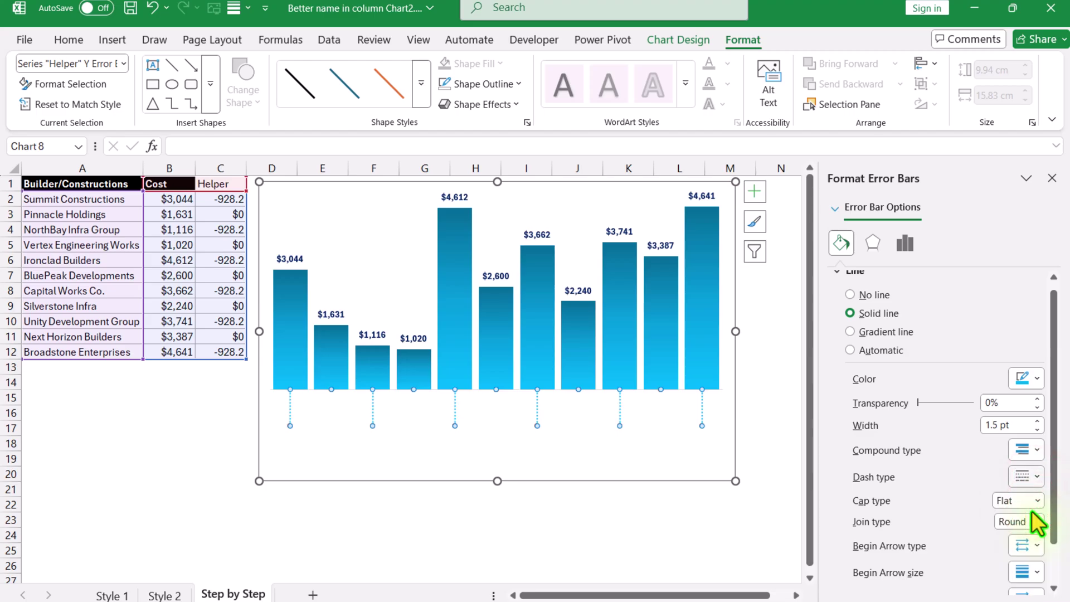
Add a larger begin arrowhead to the dotted error bar lines and deselect the chart
scroll(1036, 522, down, 1)
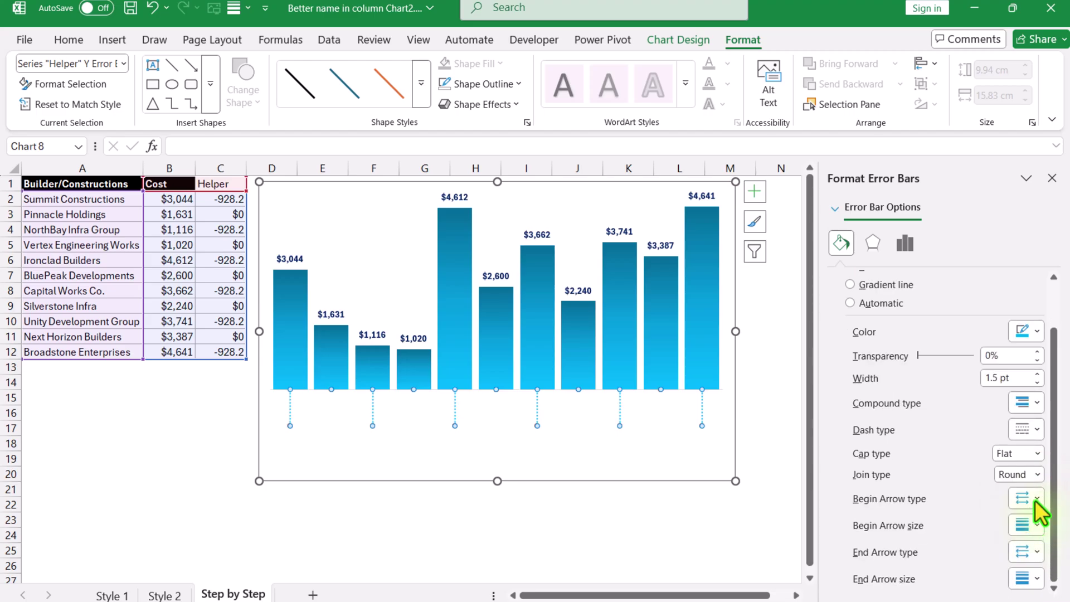
click(1038, 500)
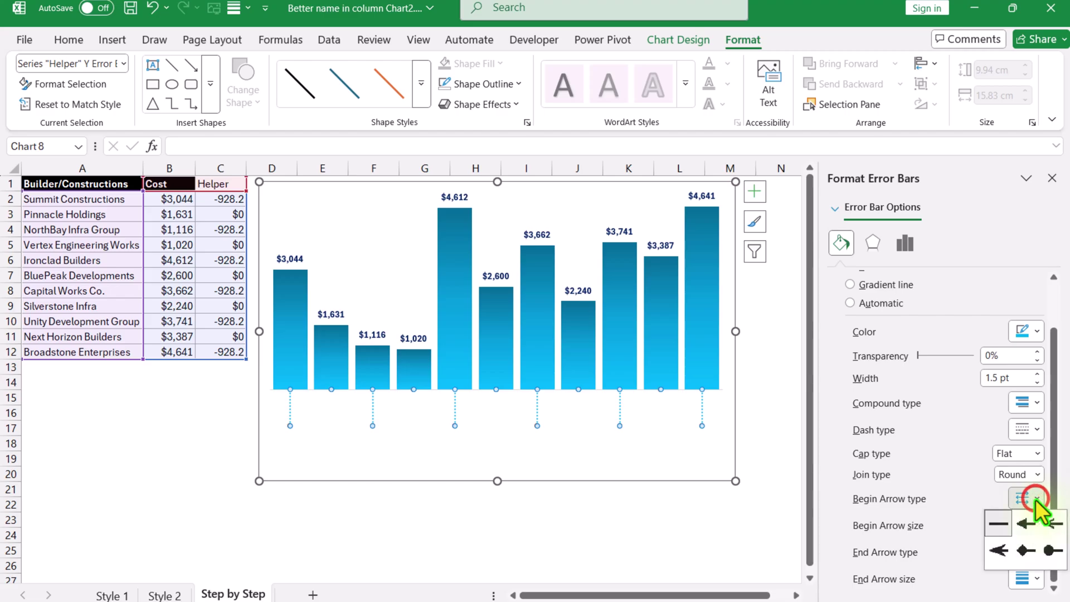
click(1026, 526)
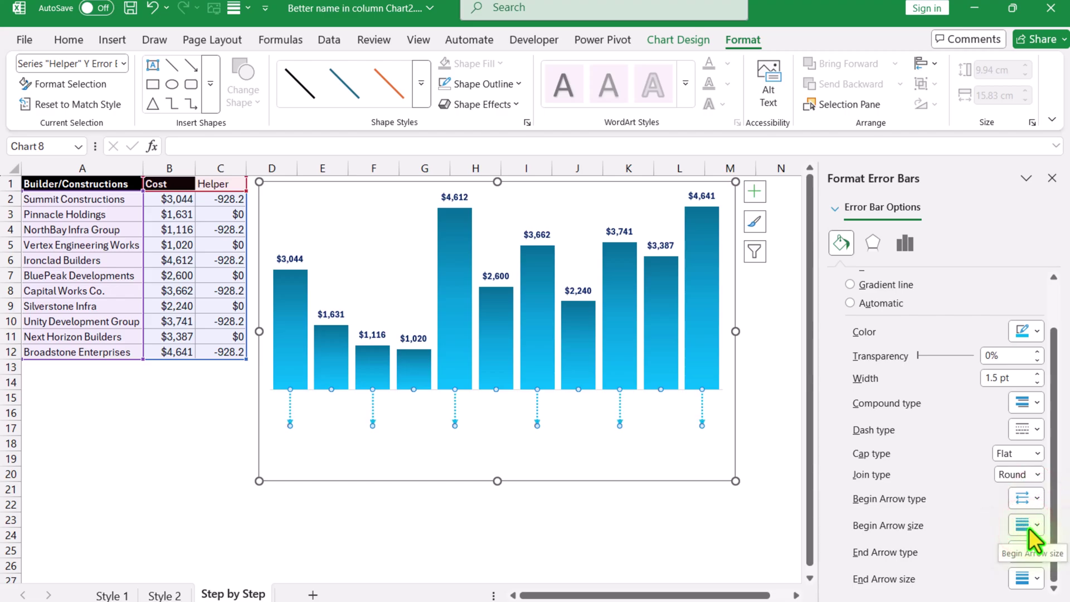
click(1036, 526)
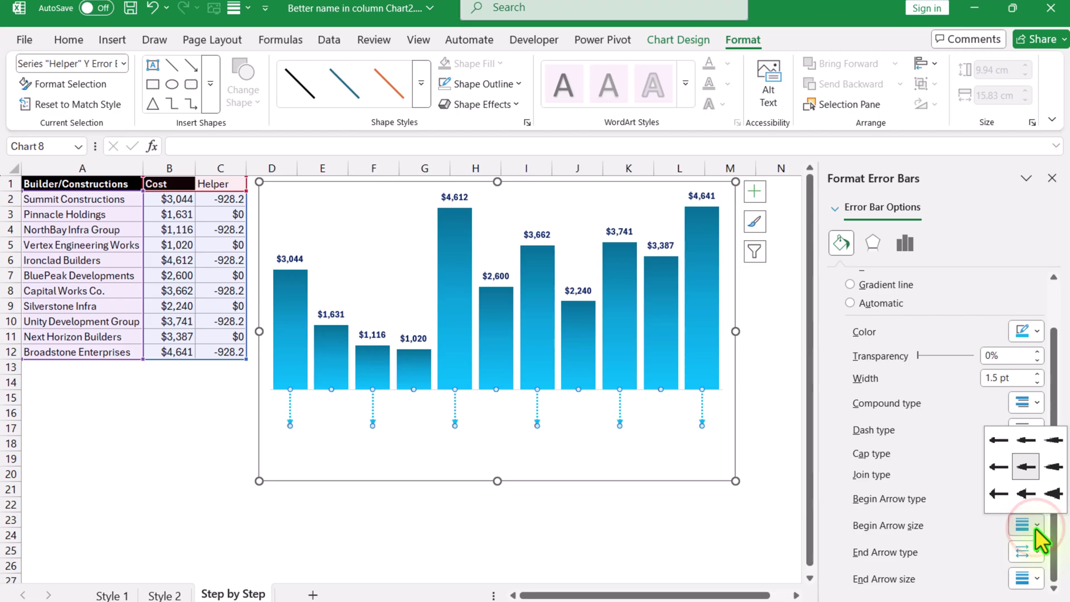
click(1053, 492)
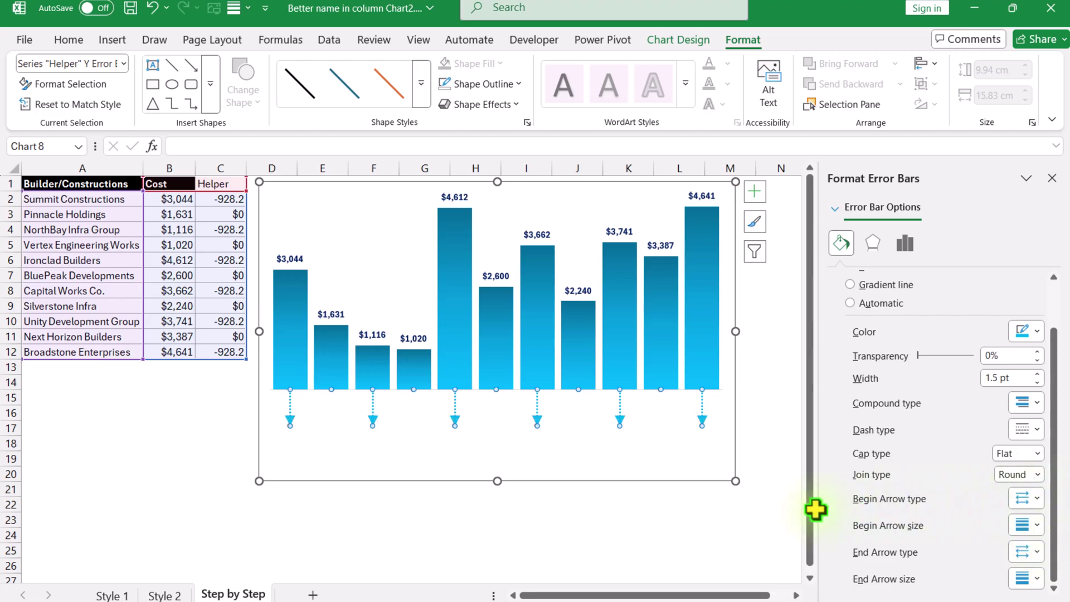
click(675, 519)
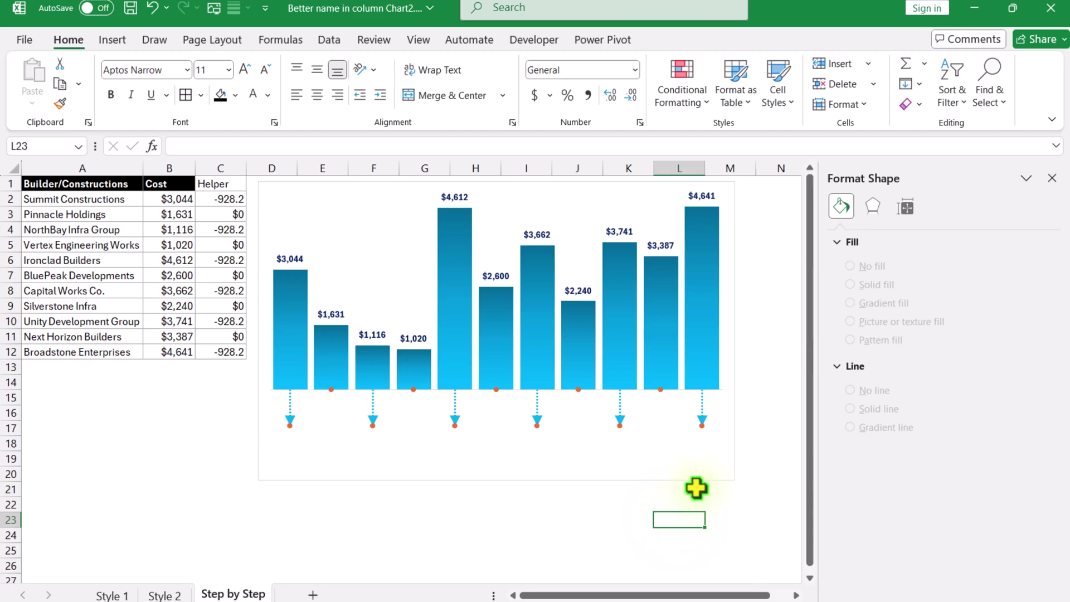
Select the Helper series, add Data Labels, and open their More Options formatting
click(702, 479)
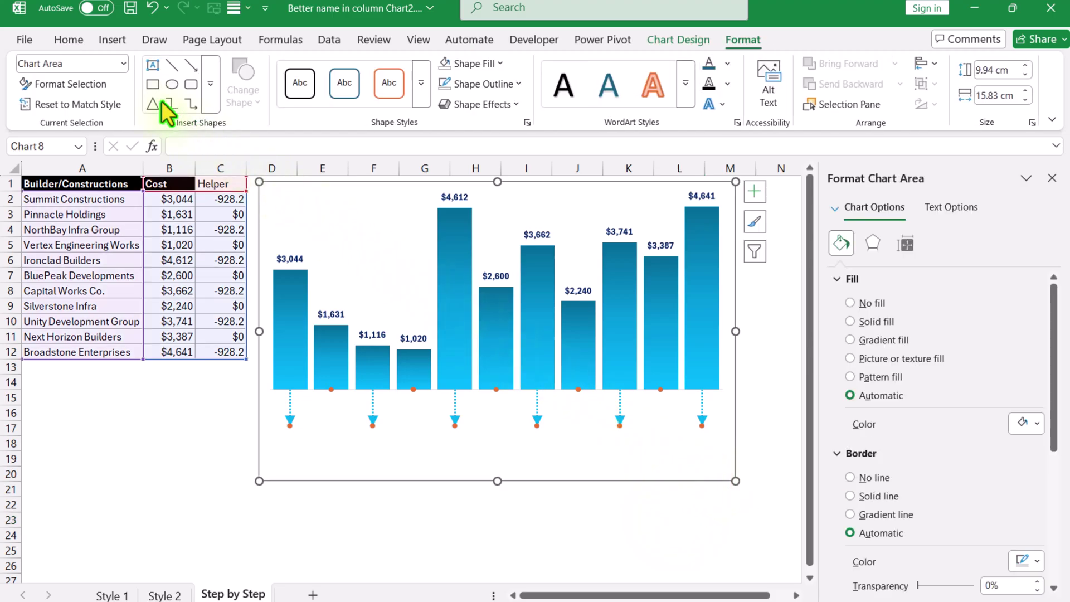
click(120, 66)
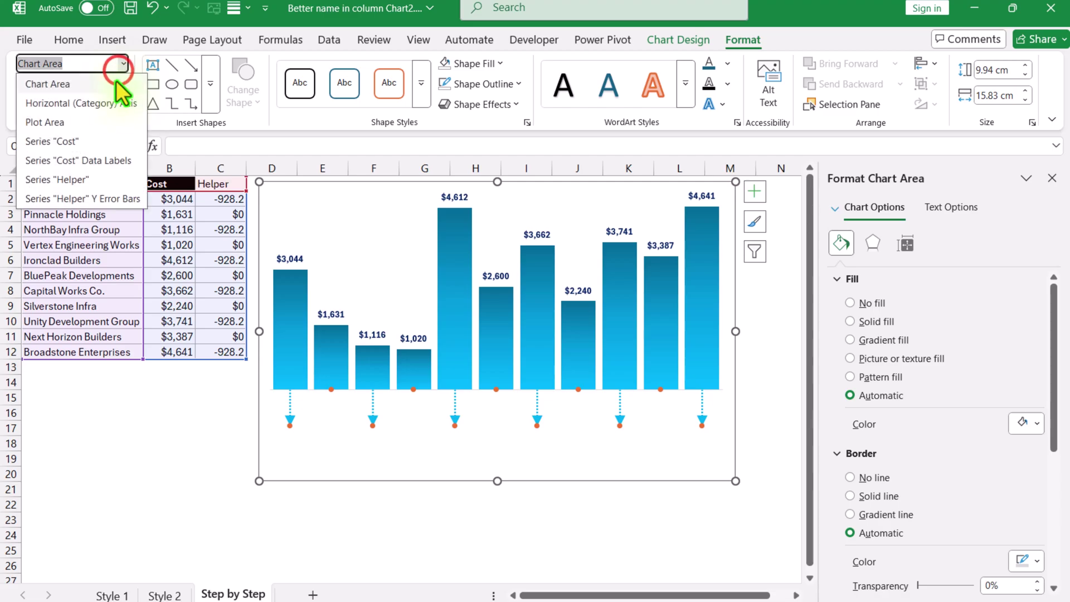
click(93, 179)
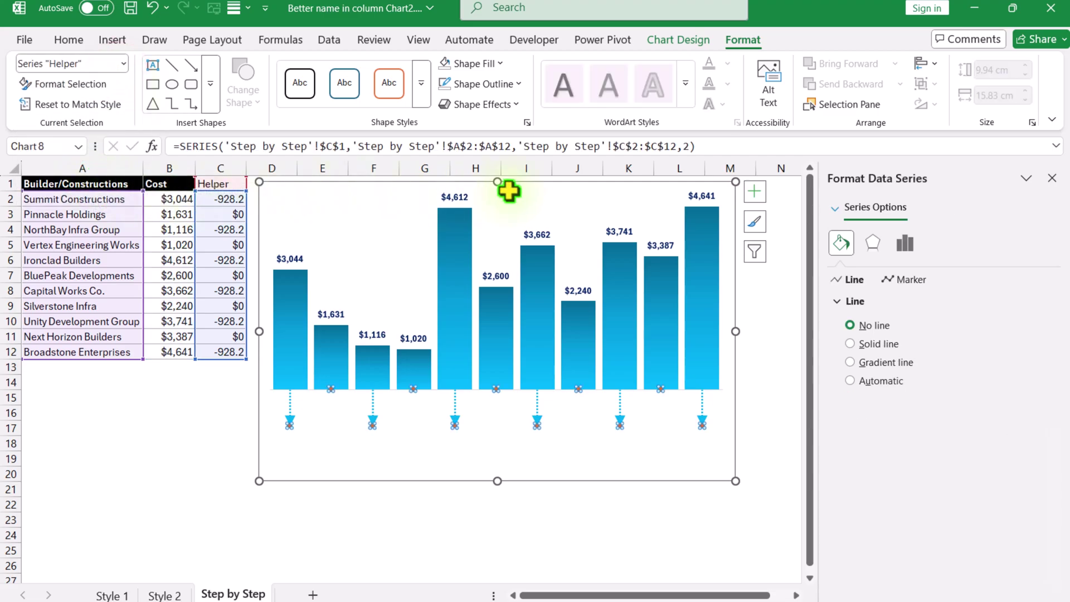
click(757, 198)
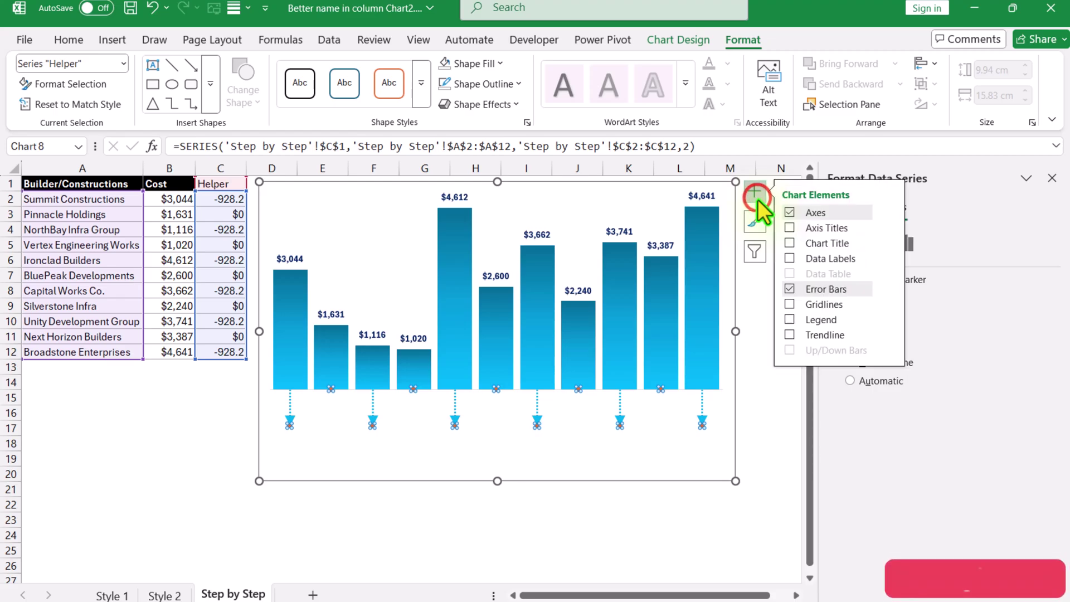
click(789, 259)
click(892, 257)
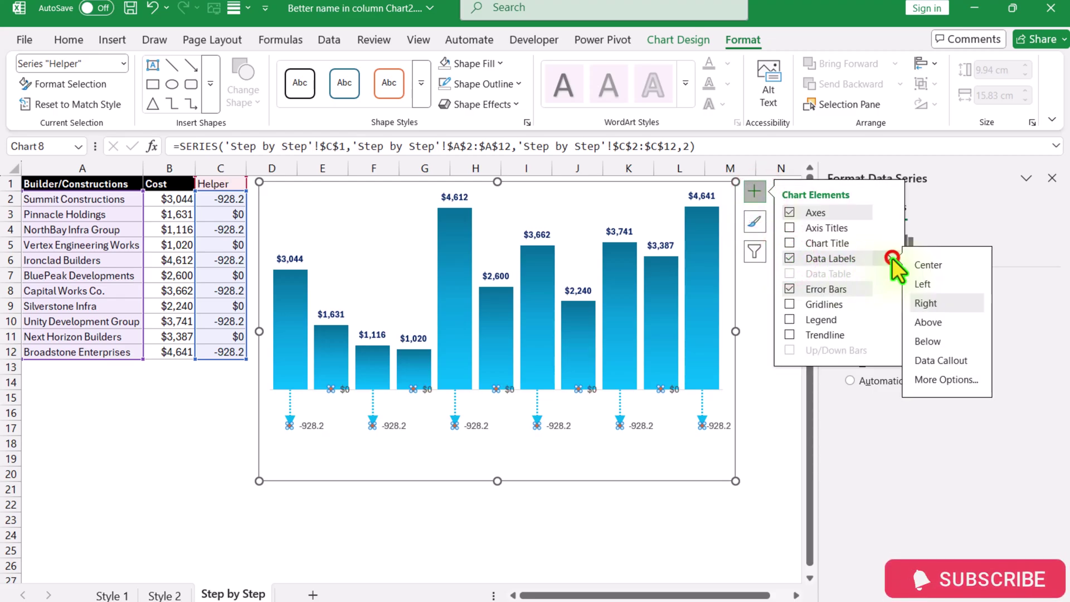
click(940, 383)
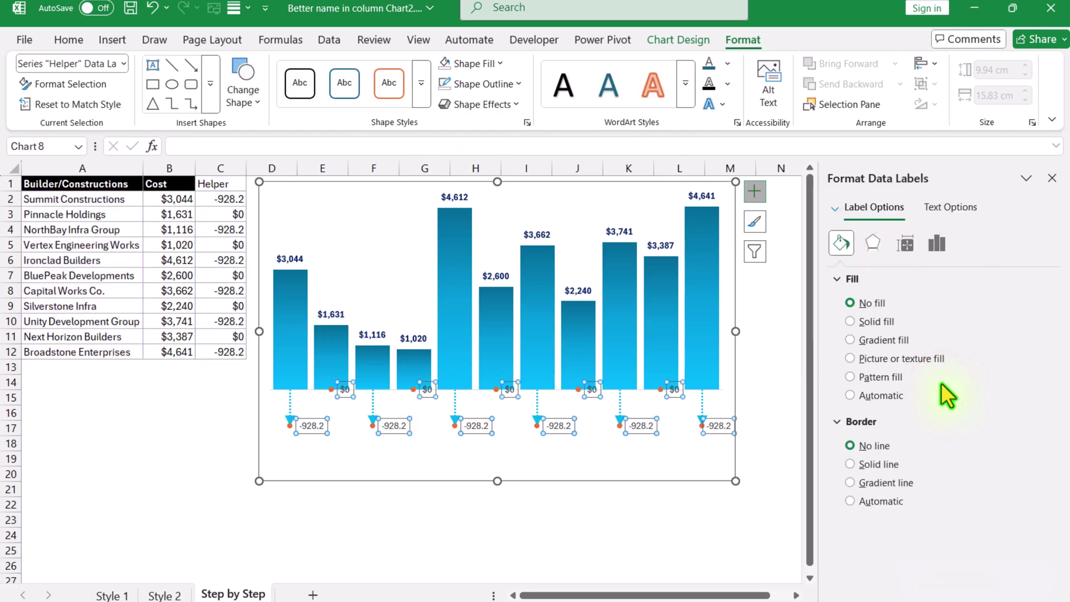
Switch the Helper labels from Y Value to X Value (builder names) with Label Position Below
click(937, 246)
click(918, 280)
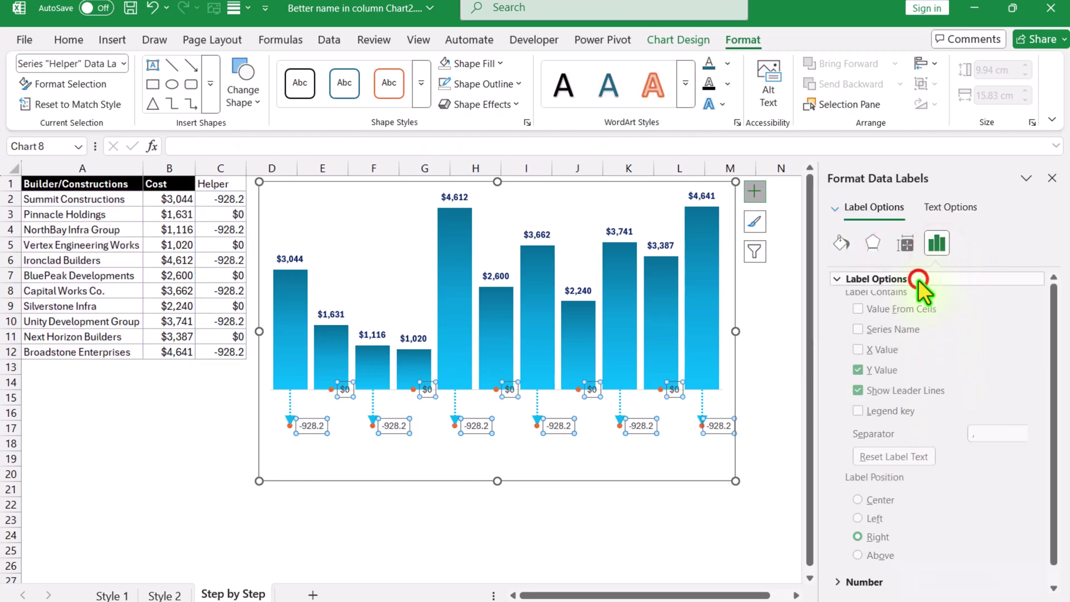
click(871, 378)
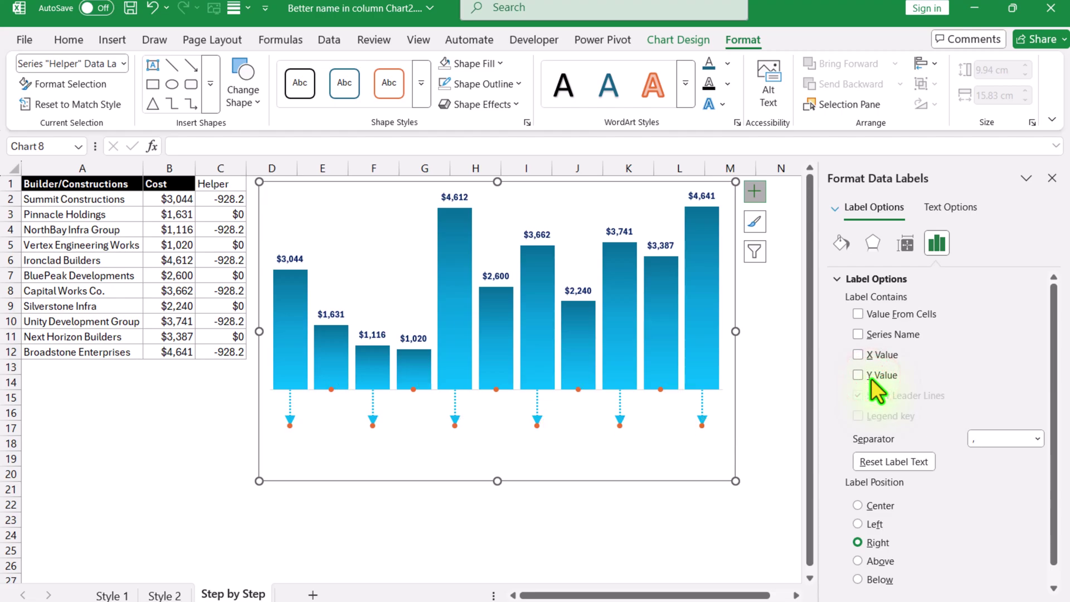
click(874, 356)
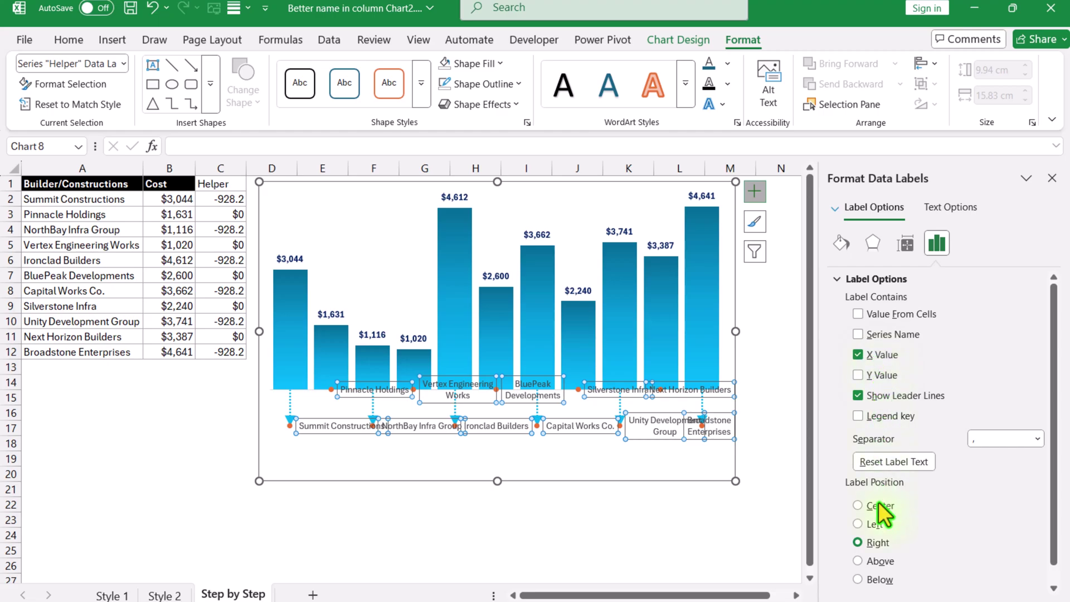
click(881, 580)
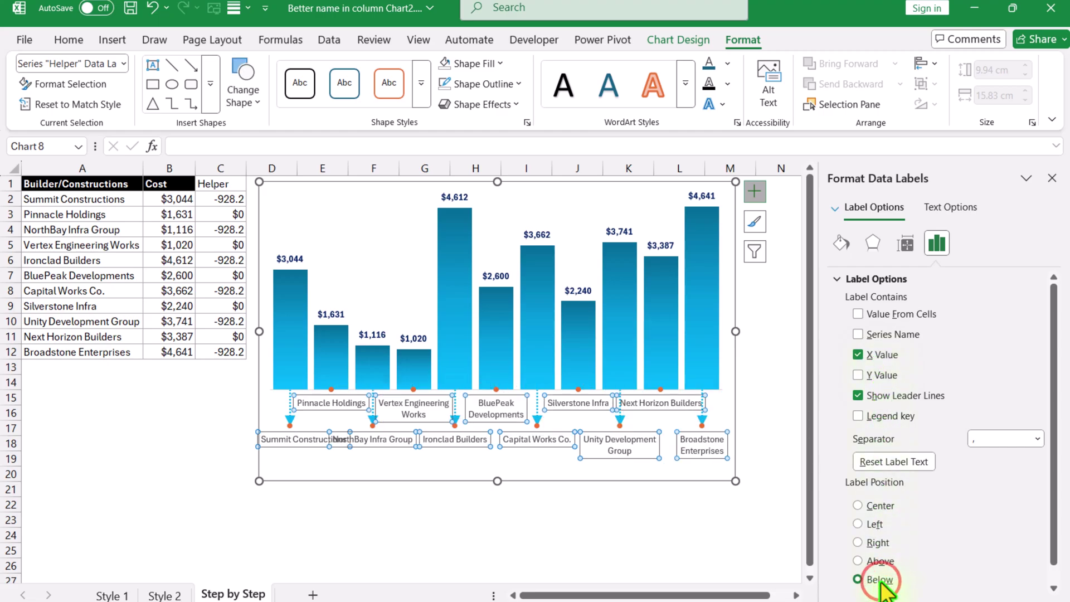
Uncheck 'Allow text to overflow shape' for the builder-name labels
click(909, 248)
scroll(912, 252, down, 3)
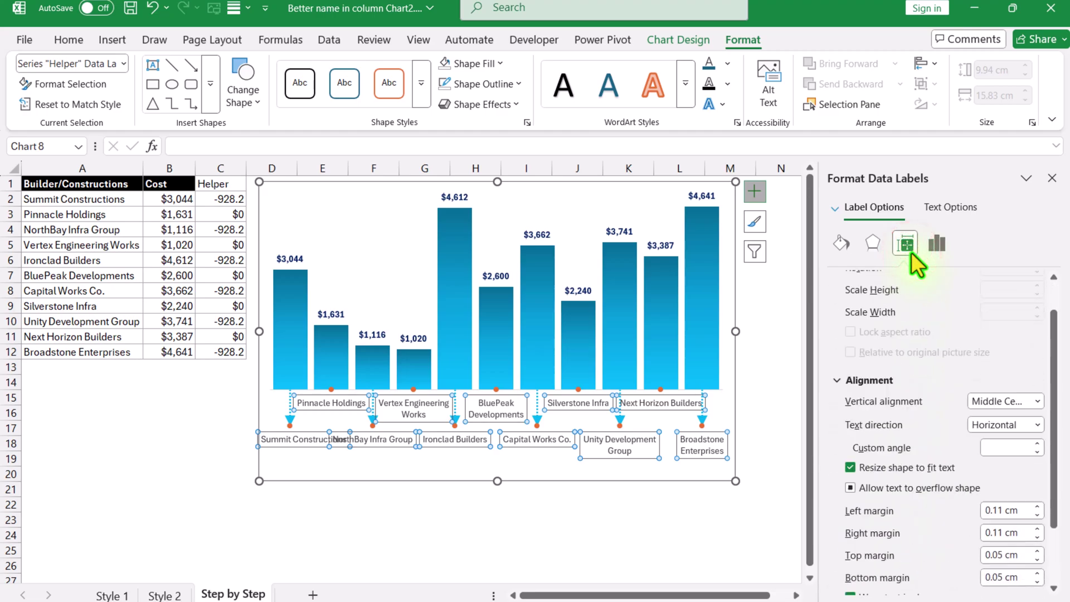
click(879, 449)
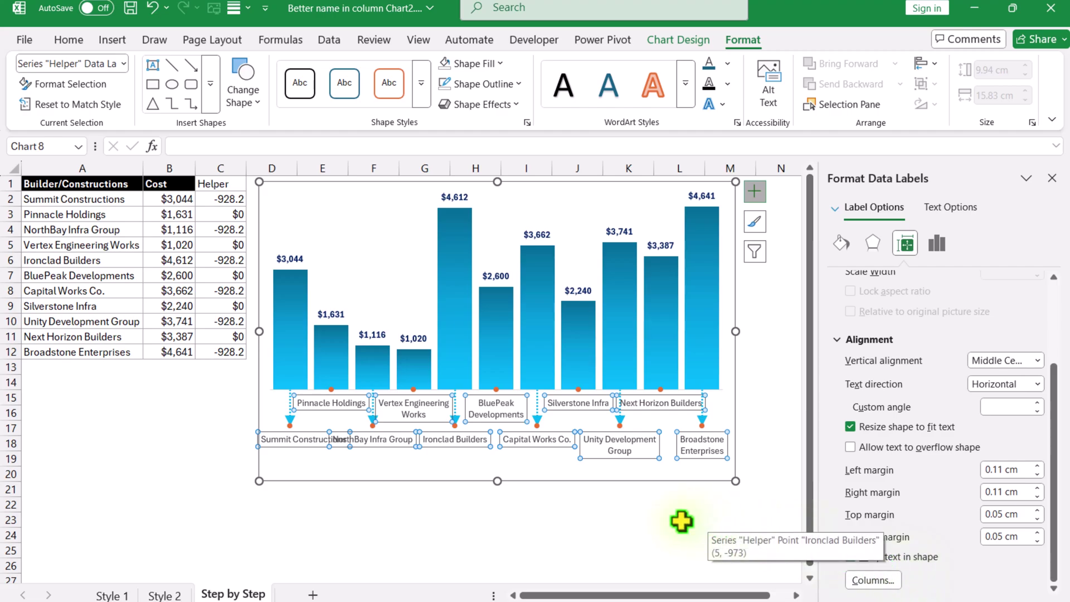
click(659, 519)
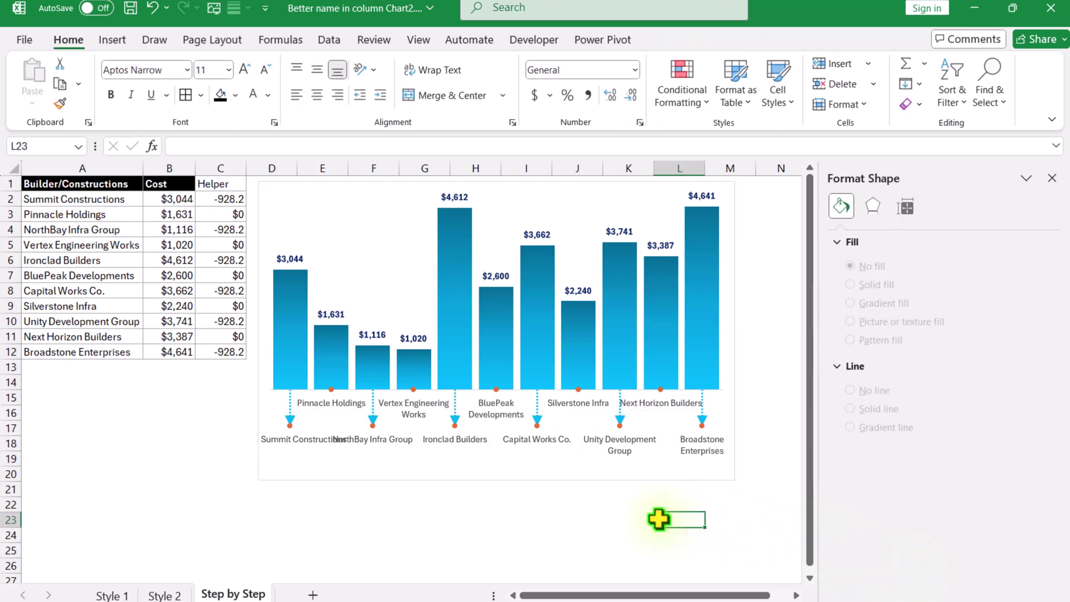
Set the builder-name labels' left and right margins to 0.3 cm
click(333, 439)
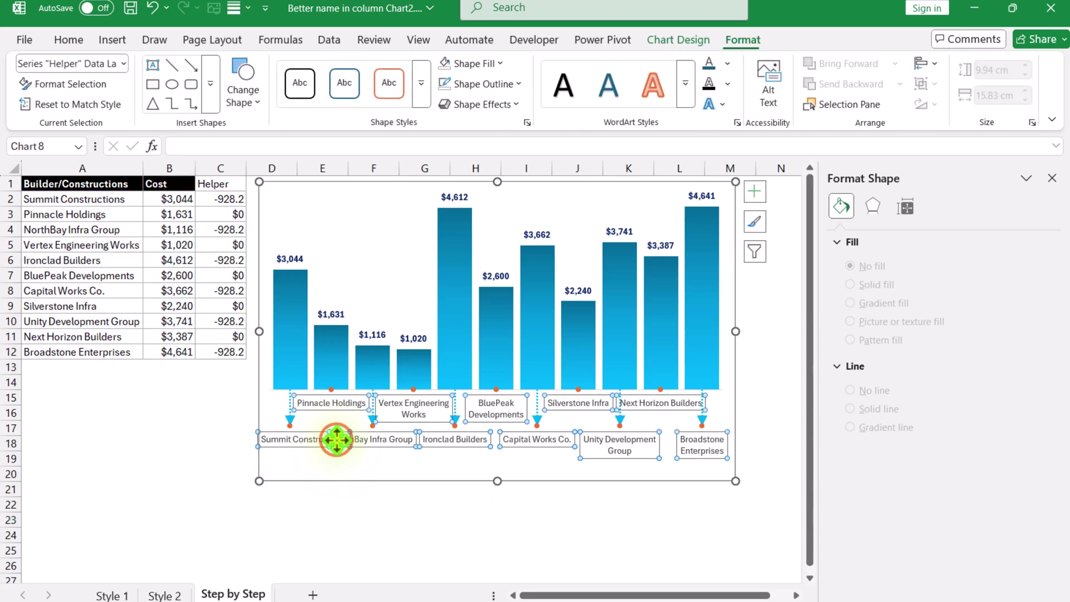
click(905, 249)
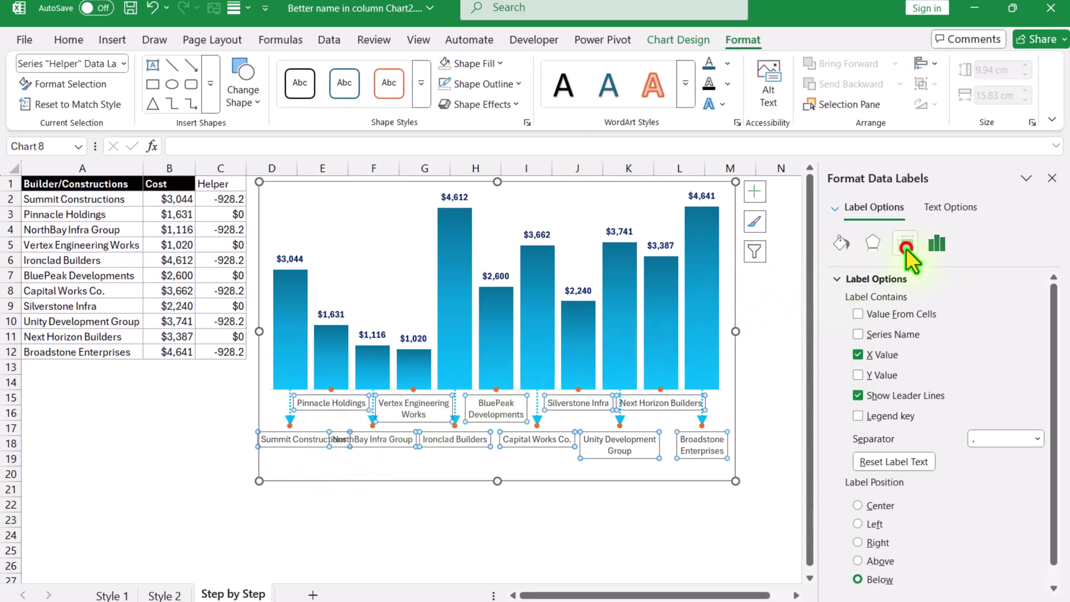
scroll(905, 248, down, 3)
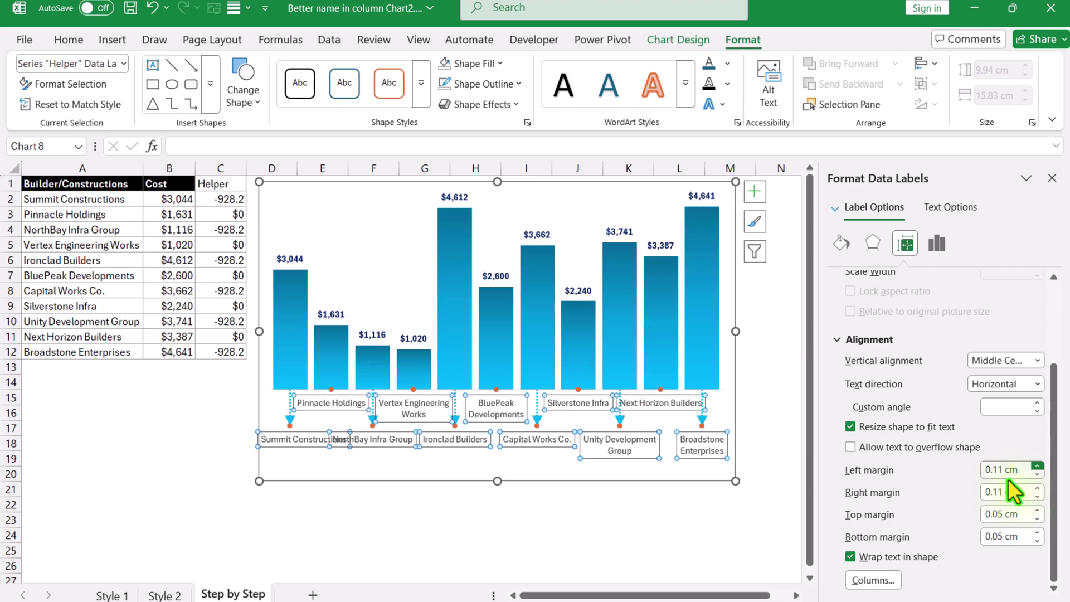
text(0.3)
key(Return)
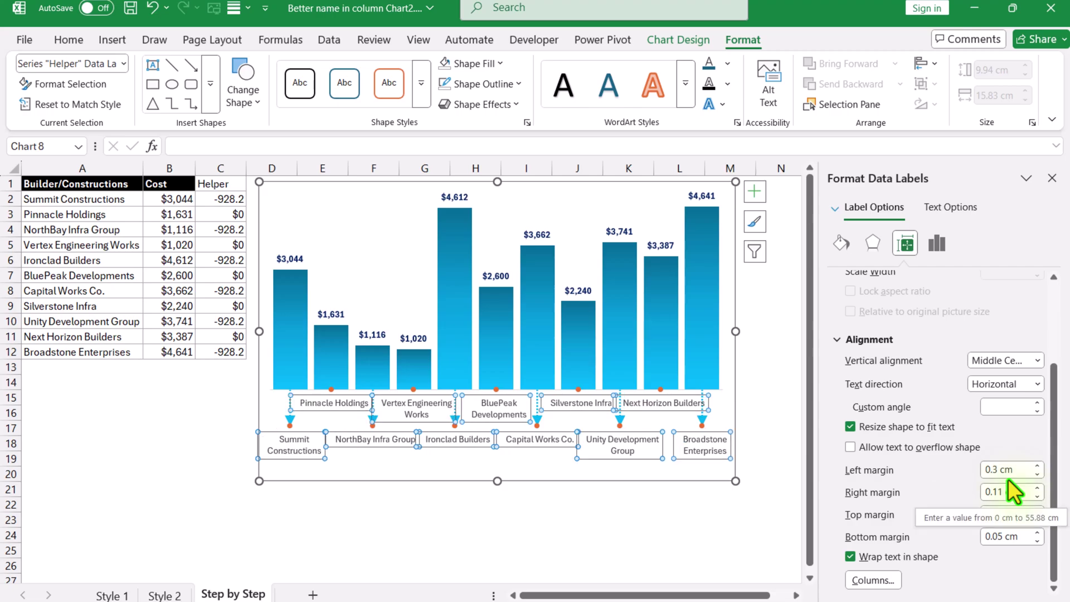
click(1038, 488)
click(1038, 488)
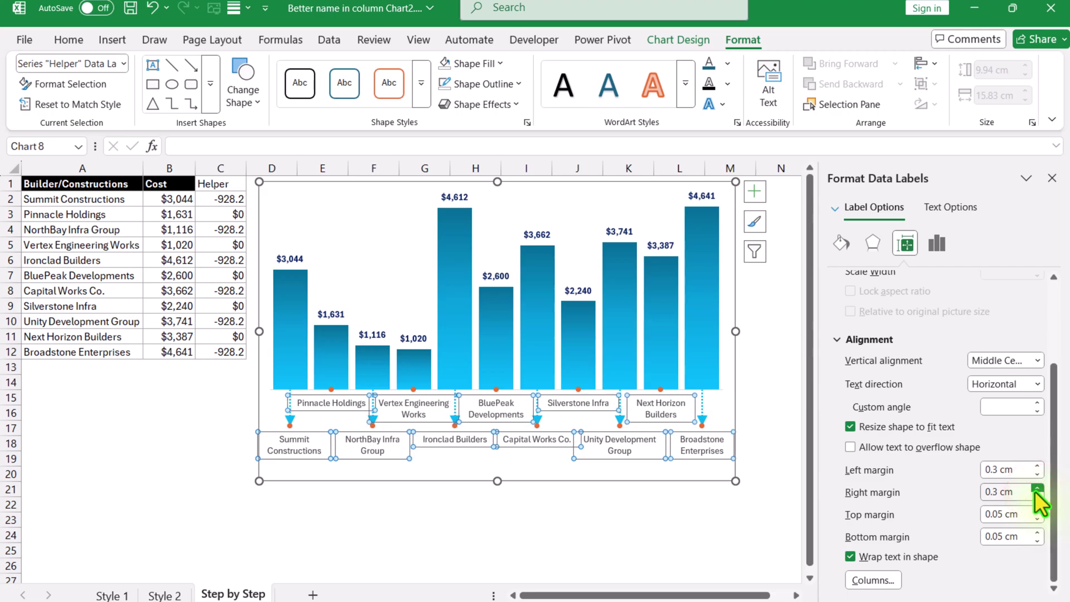
click(680, 523)
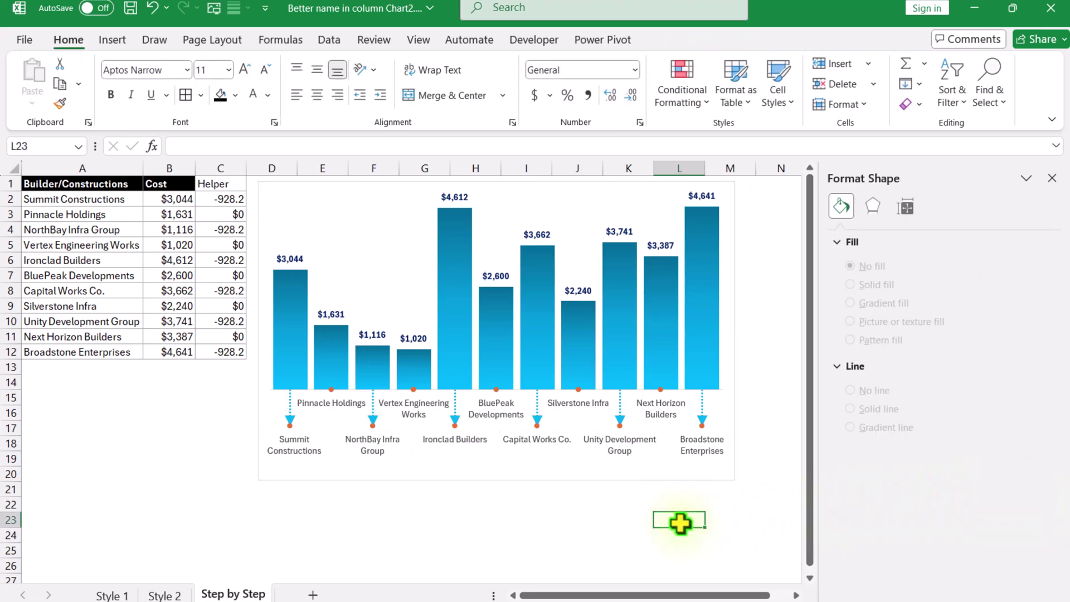
Make the builder-name labels bold with blue font colour
click(618, 452)
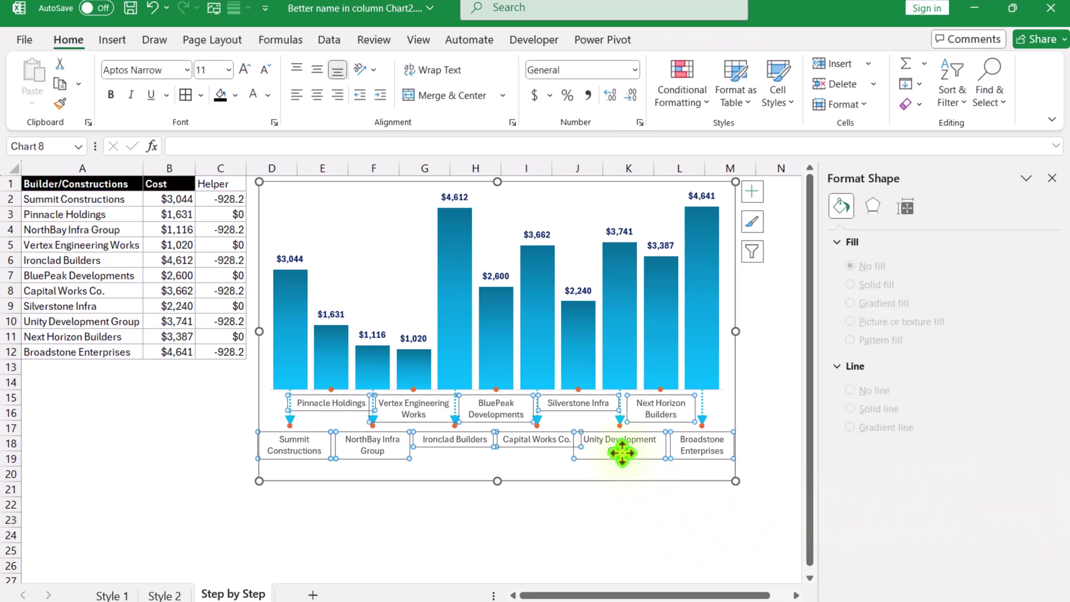
click(70, 40)
click(268, 95)
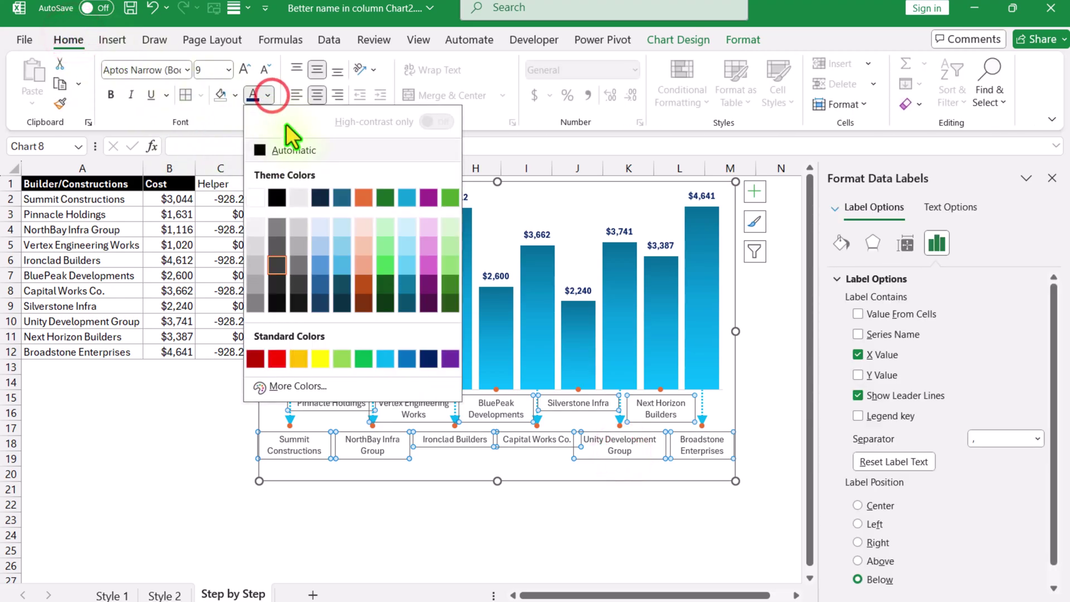
click(408, 358)
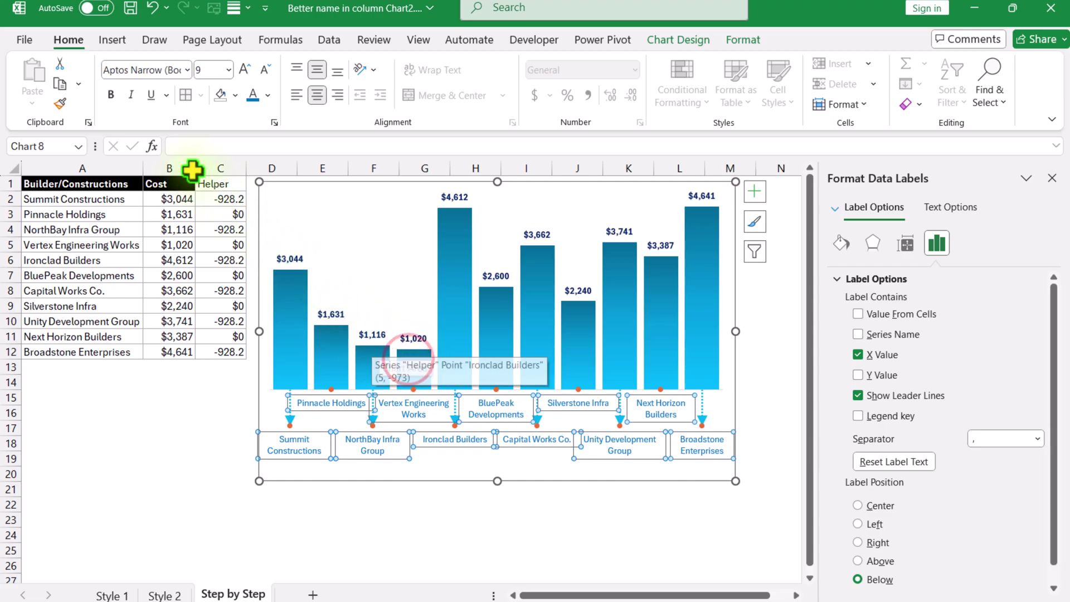
click(111, 95)
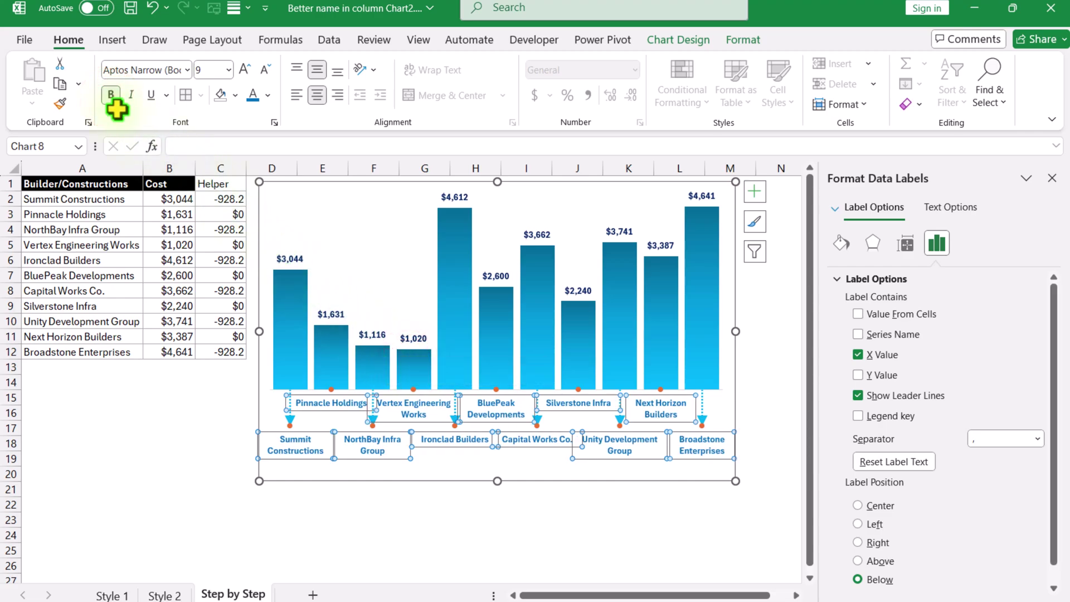
click(359, 514)
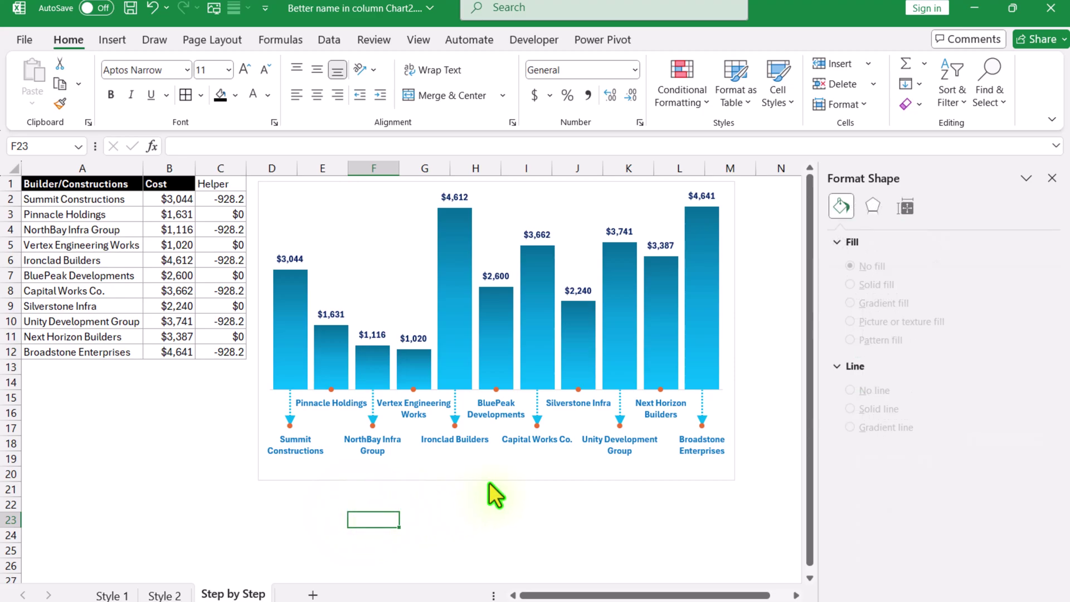
Give the Helper series No Fill and No Outline so its markers disappear
click(503, 479)
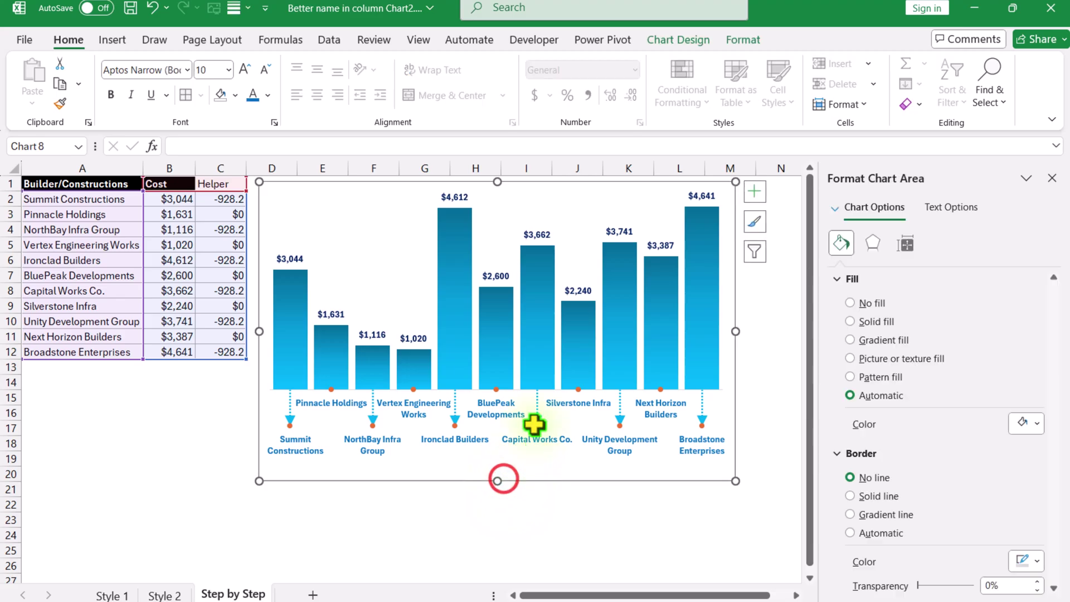
click(750, 37)
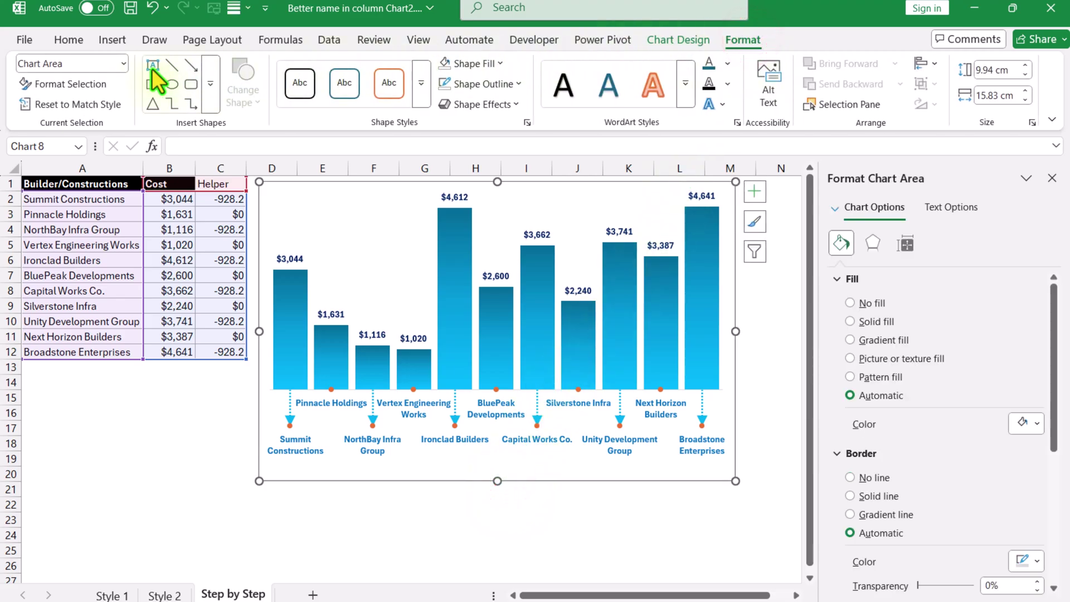
click(122, 64)
click(93, 181)
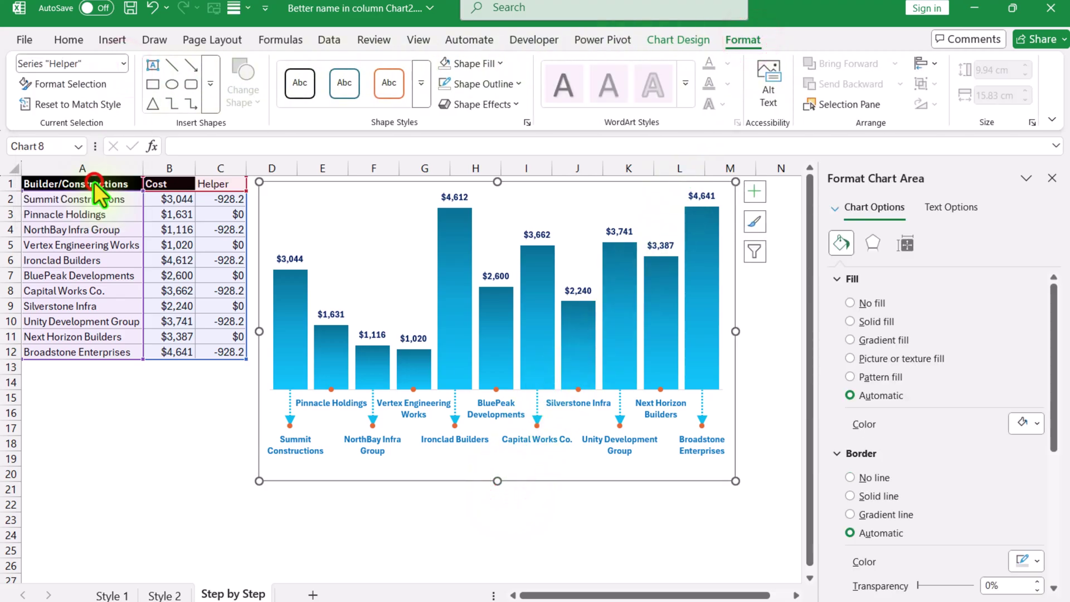
click(498, 64)
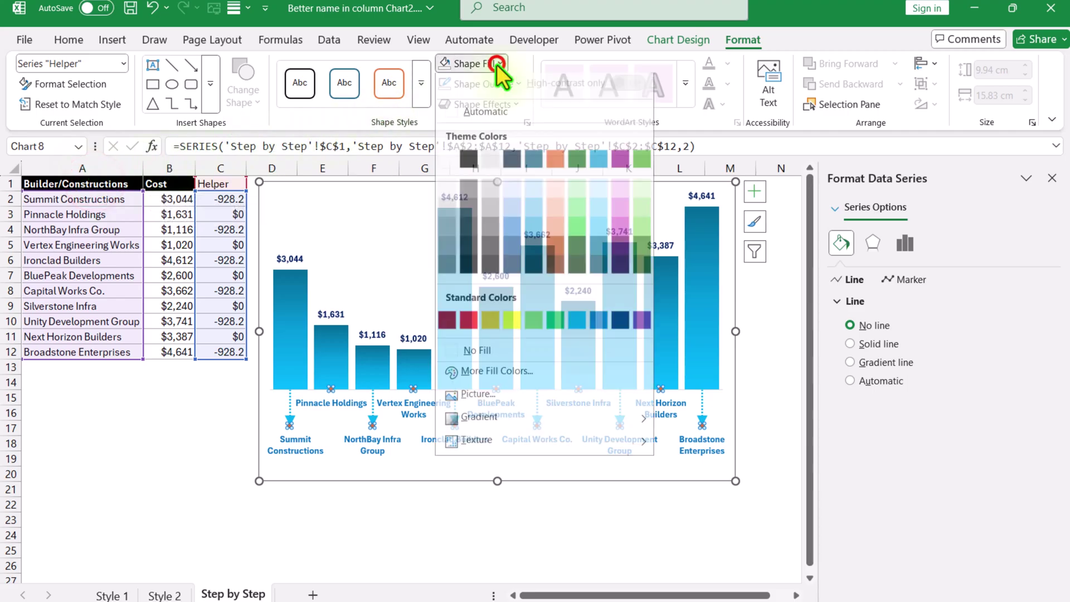
click(473, 357)
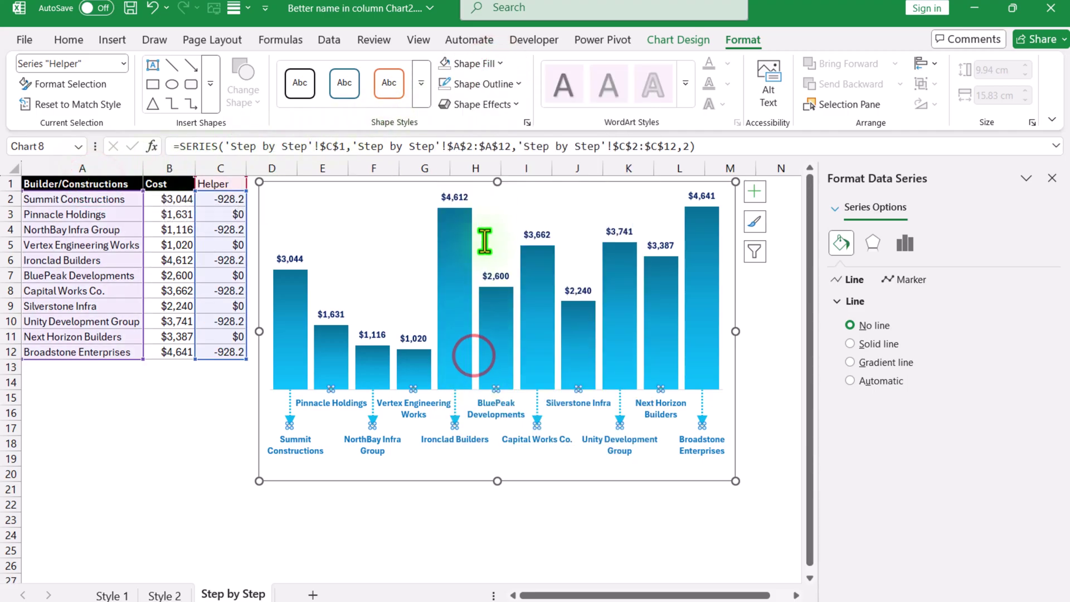
click(499, 86)
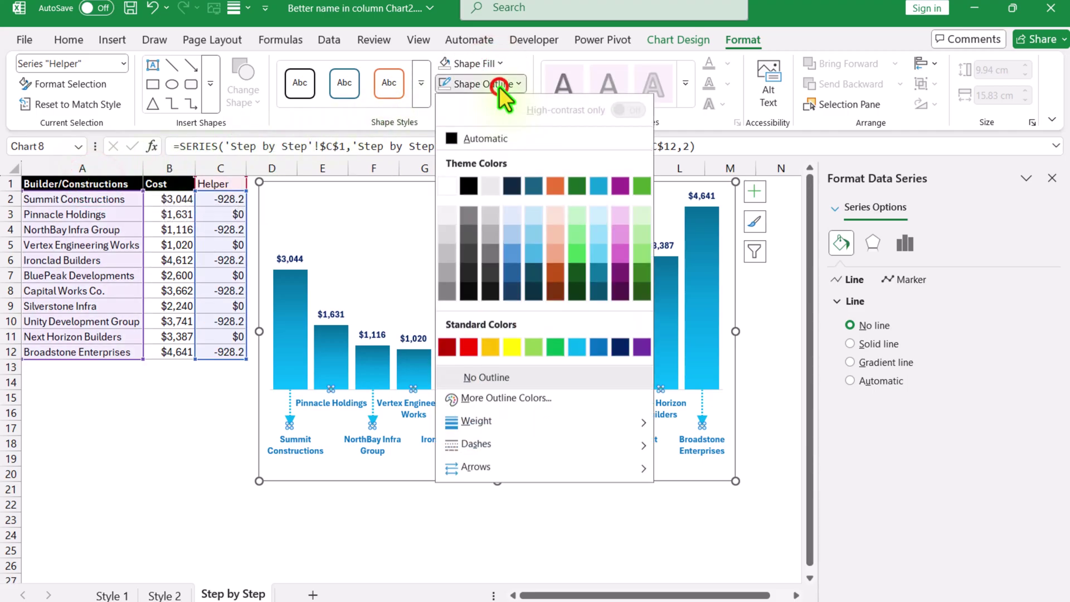
click(473, 379)
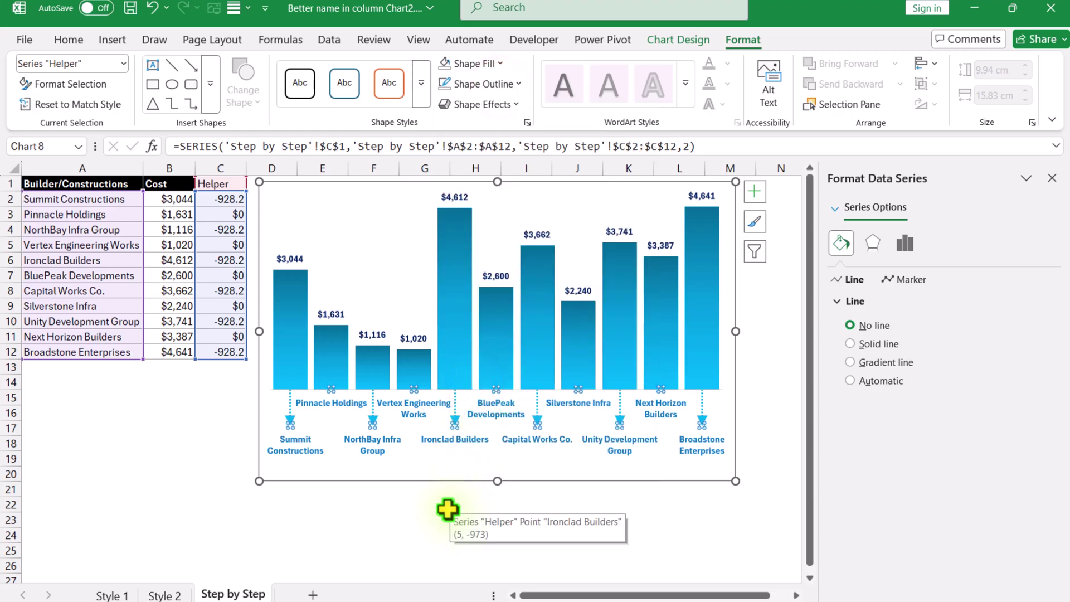
click(418, 507)
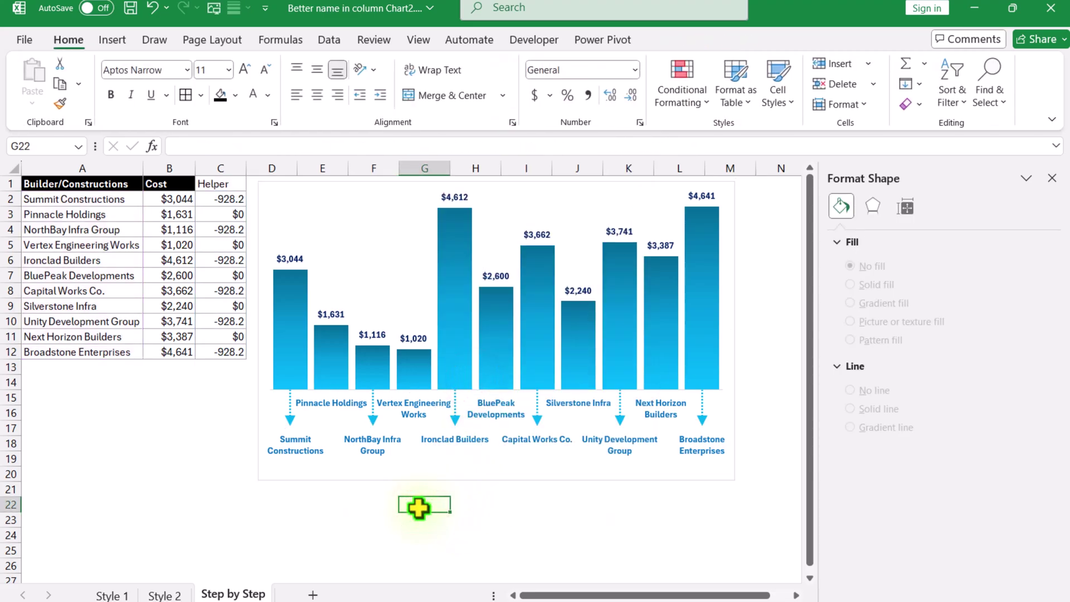
Glance at the Style 2 sheet, then return to Step by Step and reselect the chart
click(164, 594)
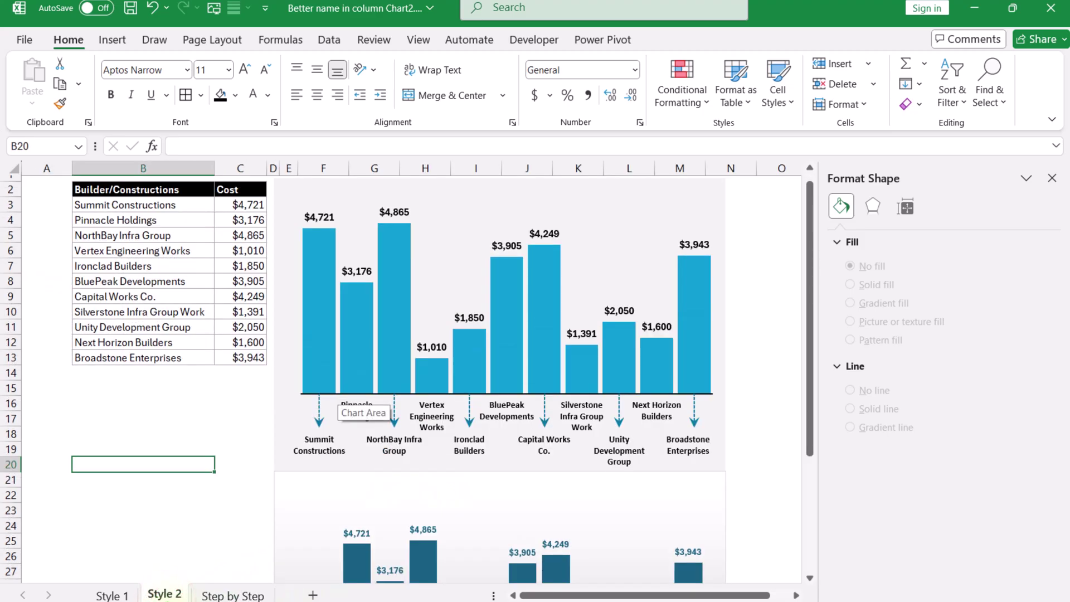
click(233, 595)
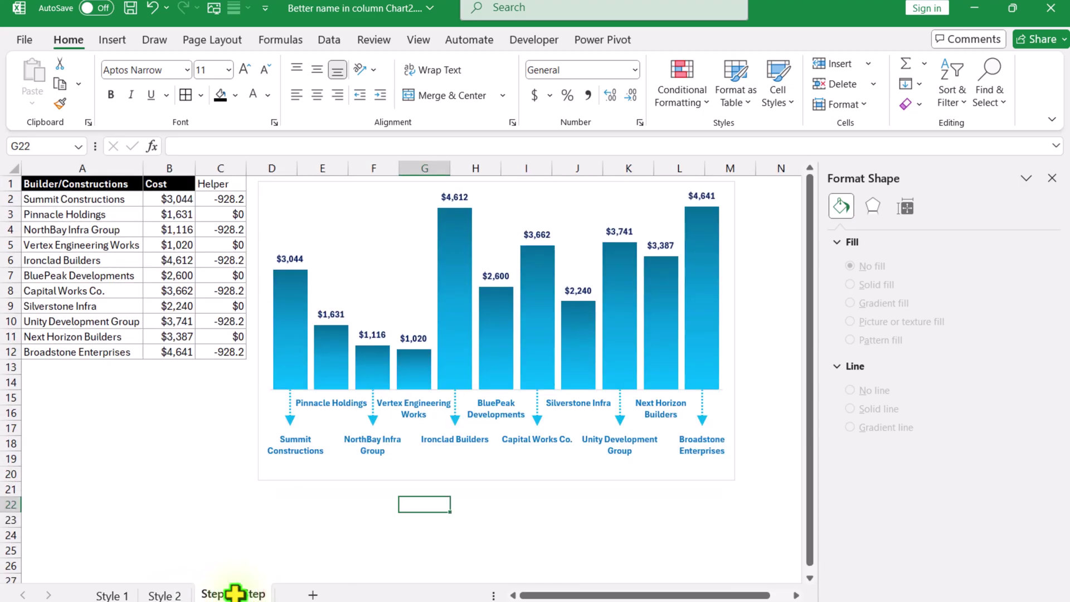
click(731, 199)
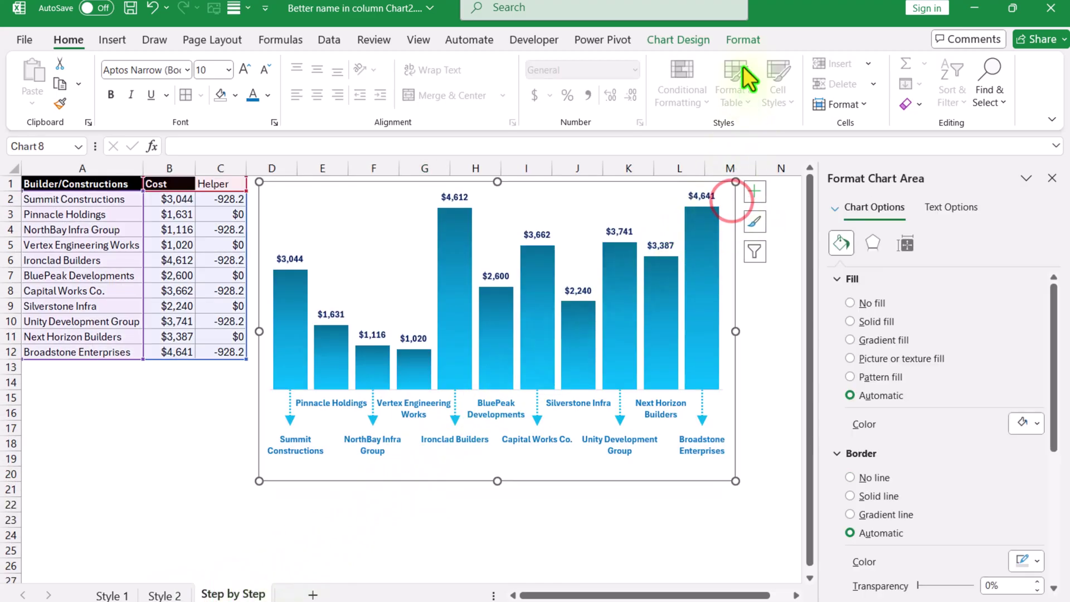
Style the horizontal category axis with a black line, black fill and outline, at 1½ pt weight
click(745, 41)
click(124, 66)
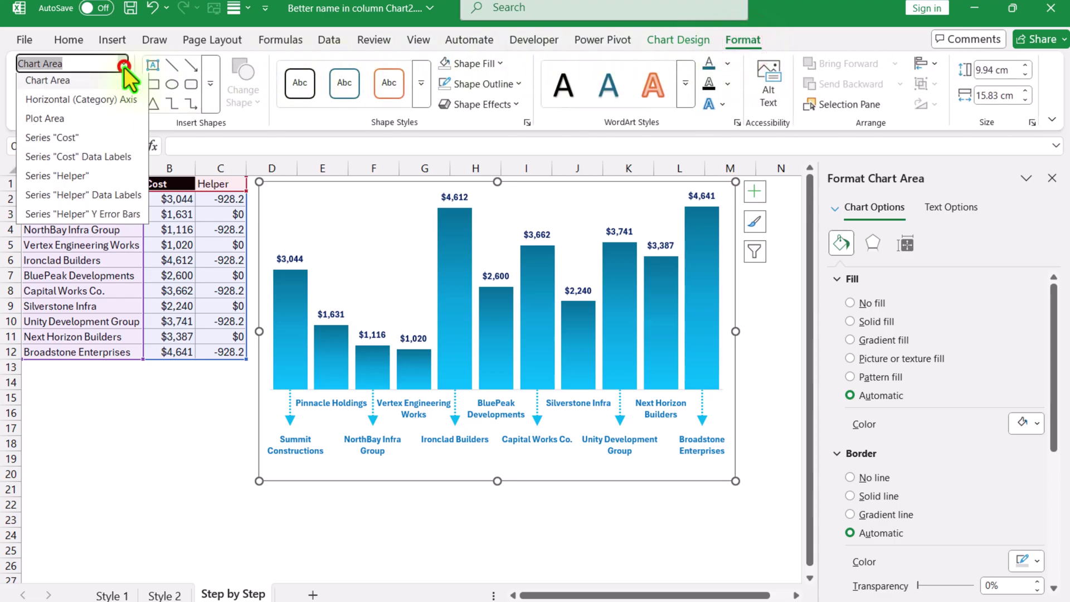
click(88, 104)
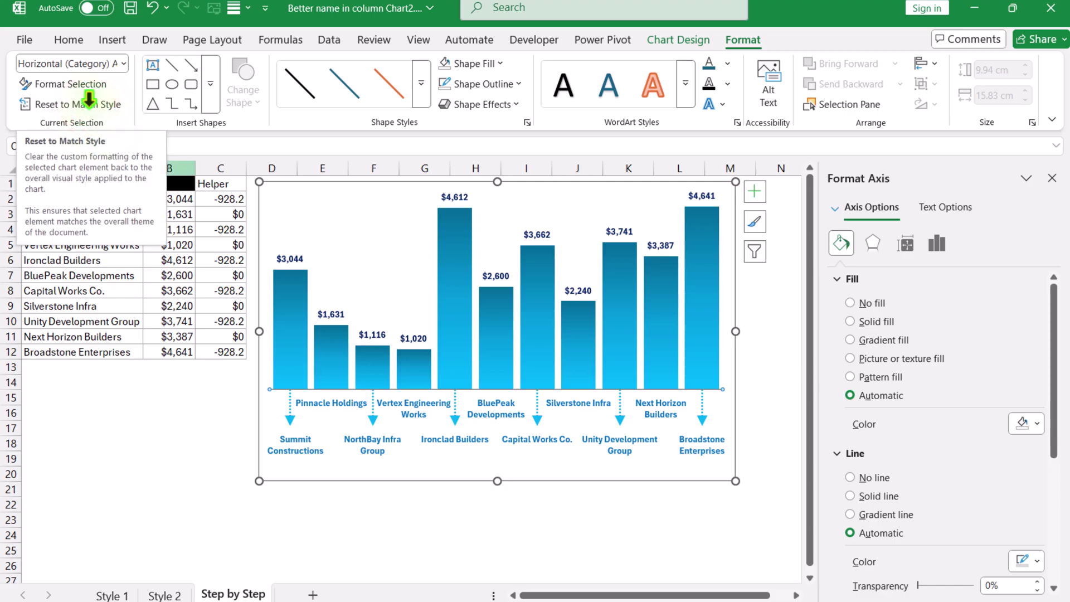
click(303, 93)
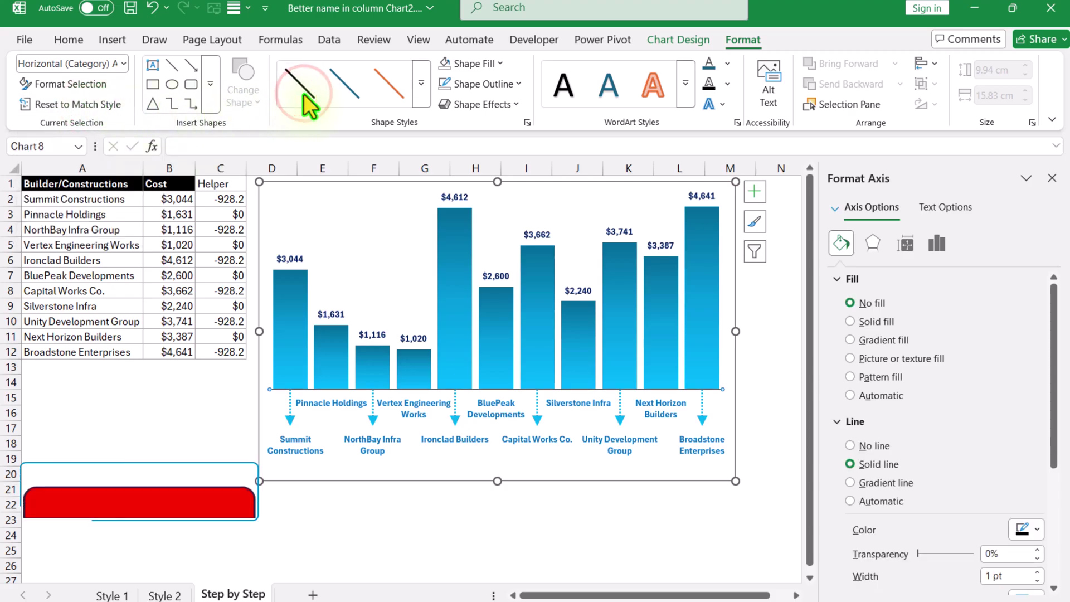
click(478, 67)
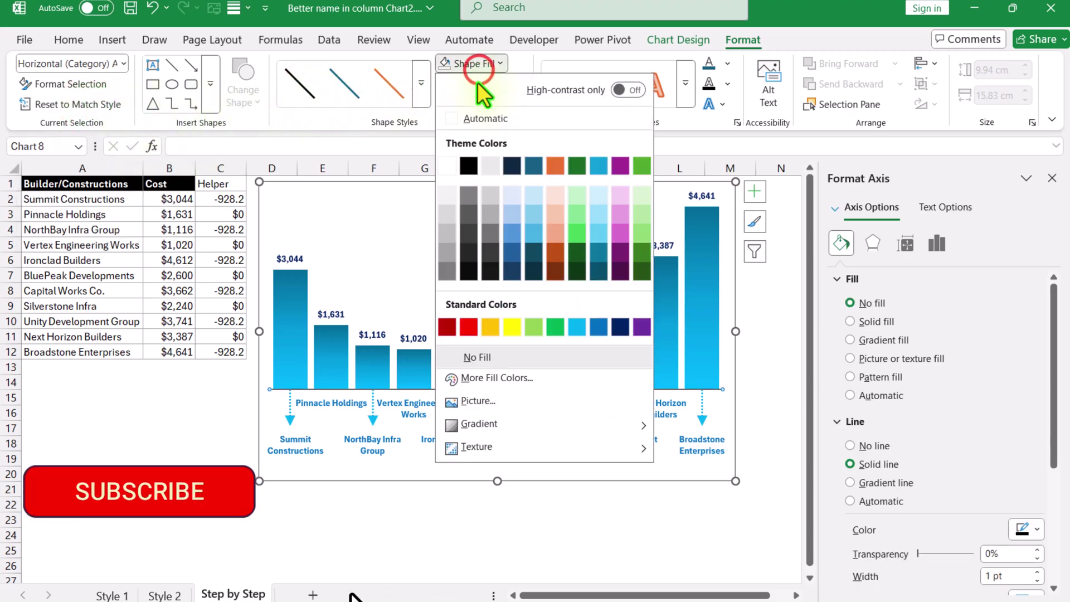
click(468, 166)
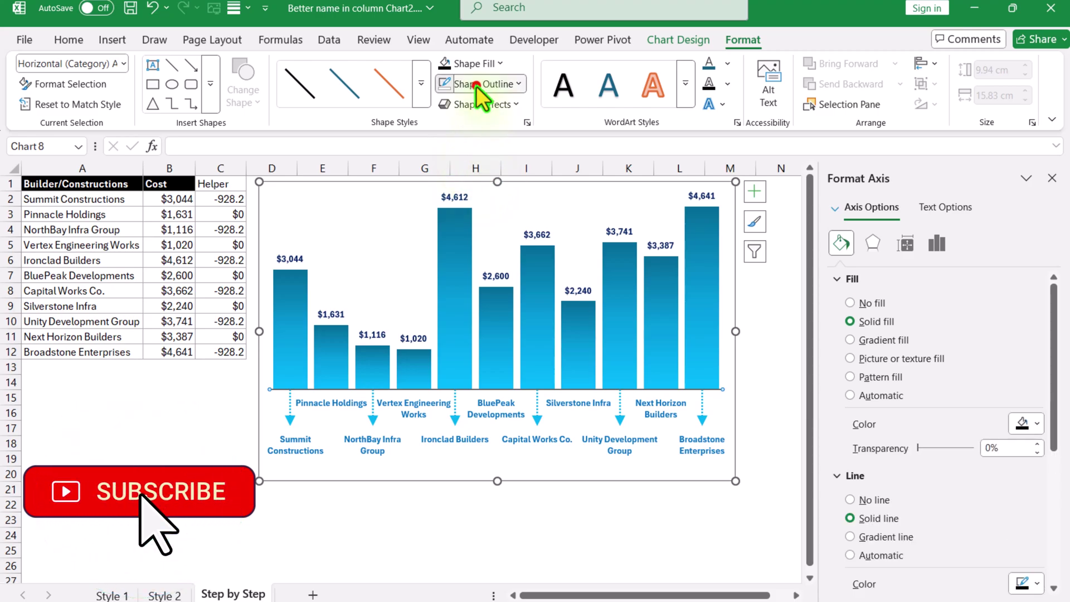
click(476, 85)
click(464, 186)
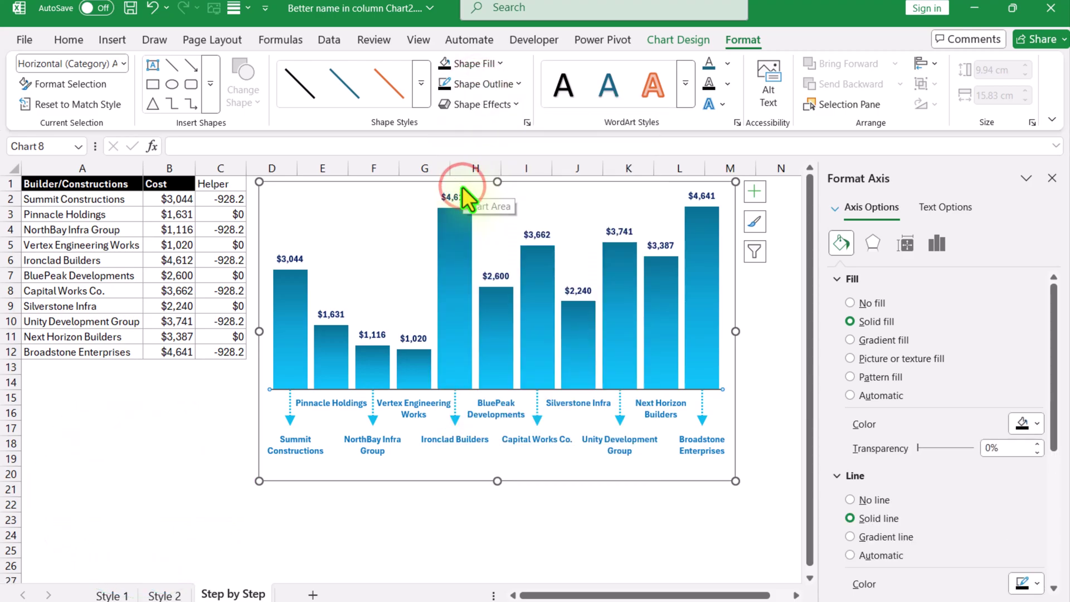
click(483, 87)
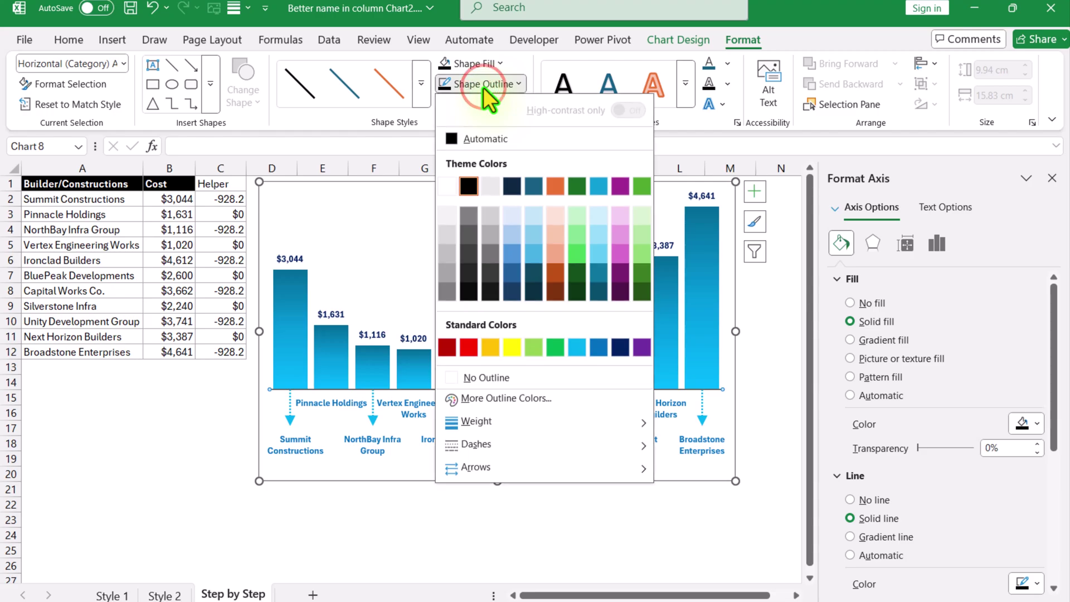
mouse_move(641, 422)
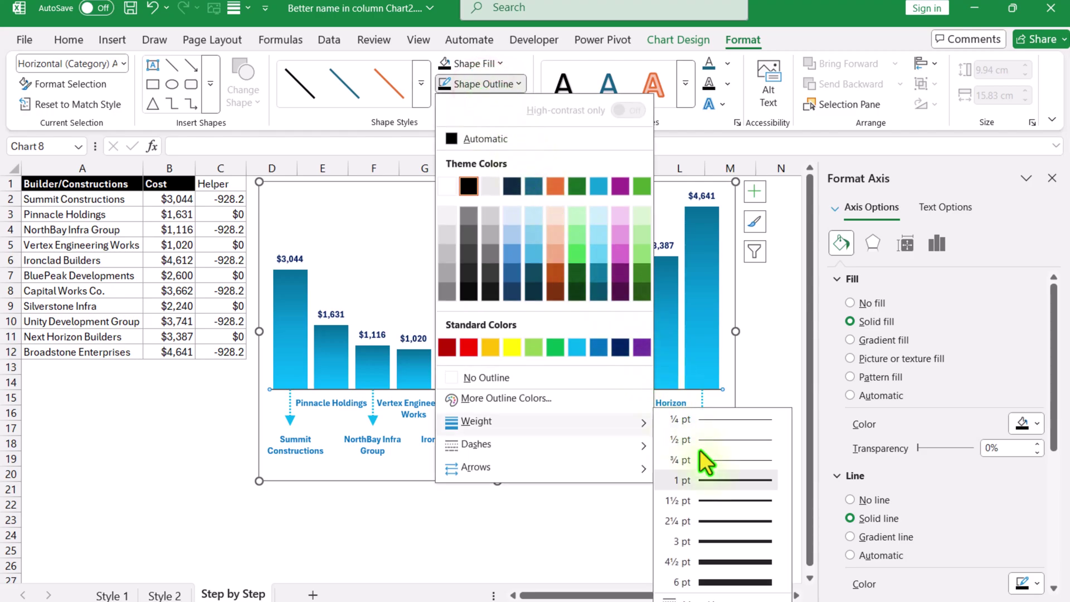
click(730, 499)
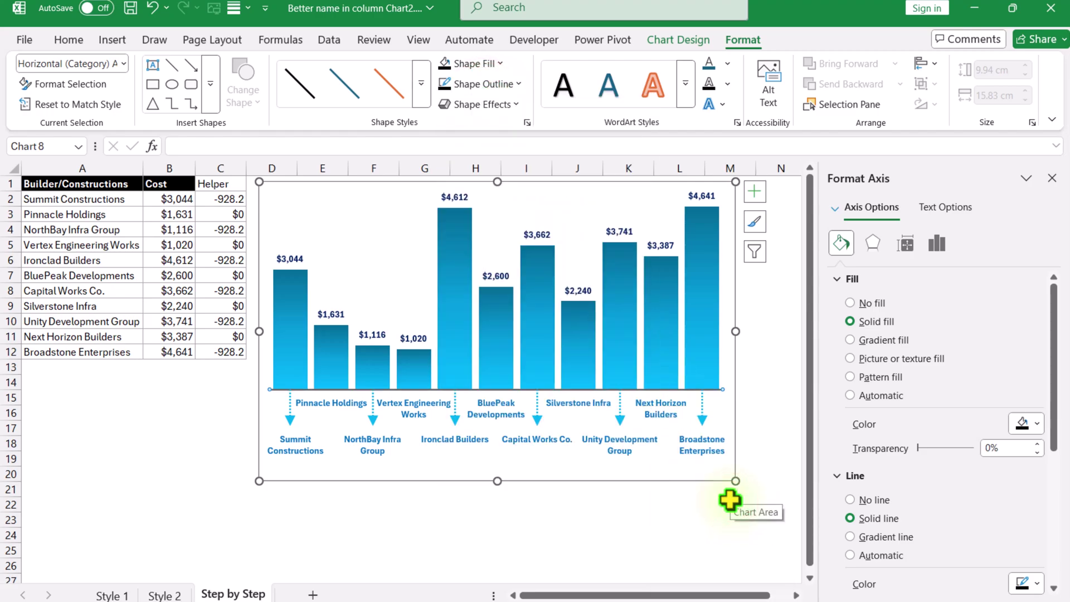
click(678, 504)
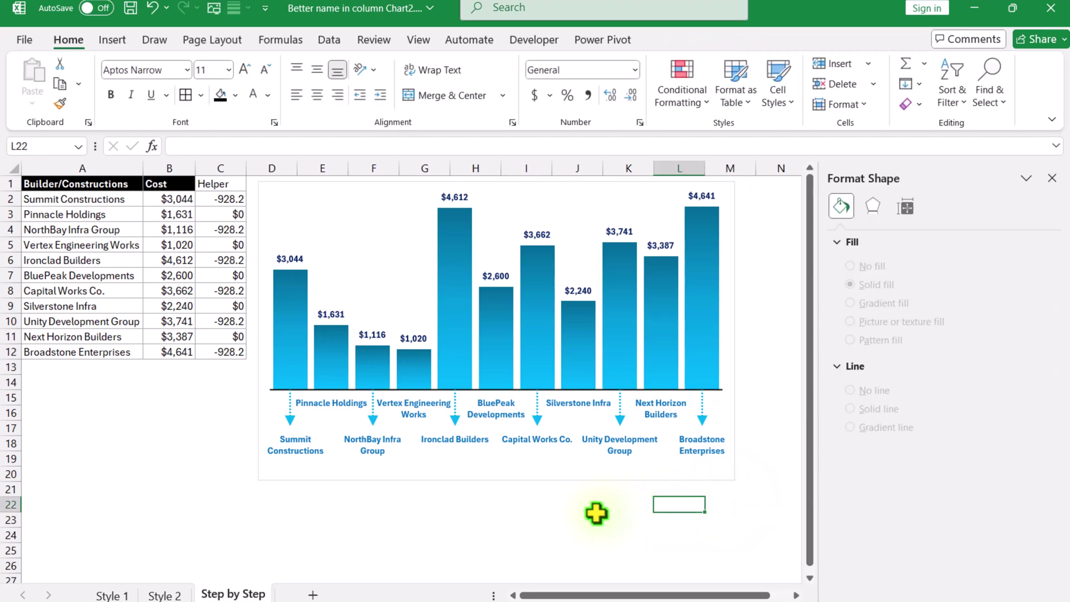
Turn on 'Show data in hidden rows and columns' in the chart's Hidden and Empty Cells settings
click(275, 481)
click(671, 43)
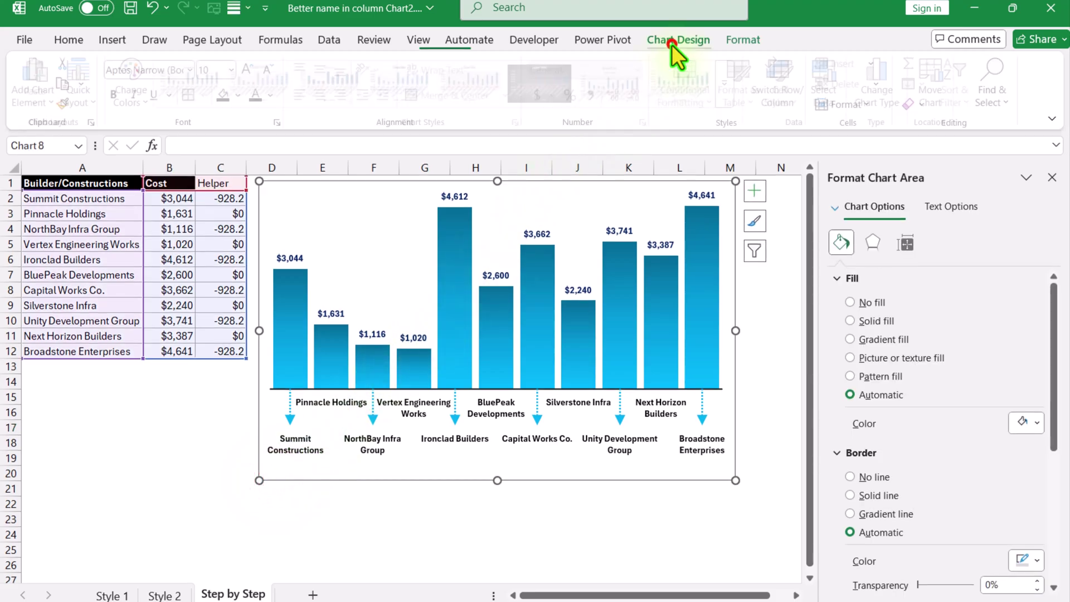
click(826, 95)
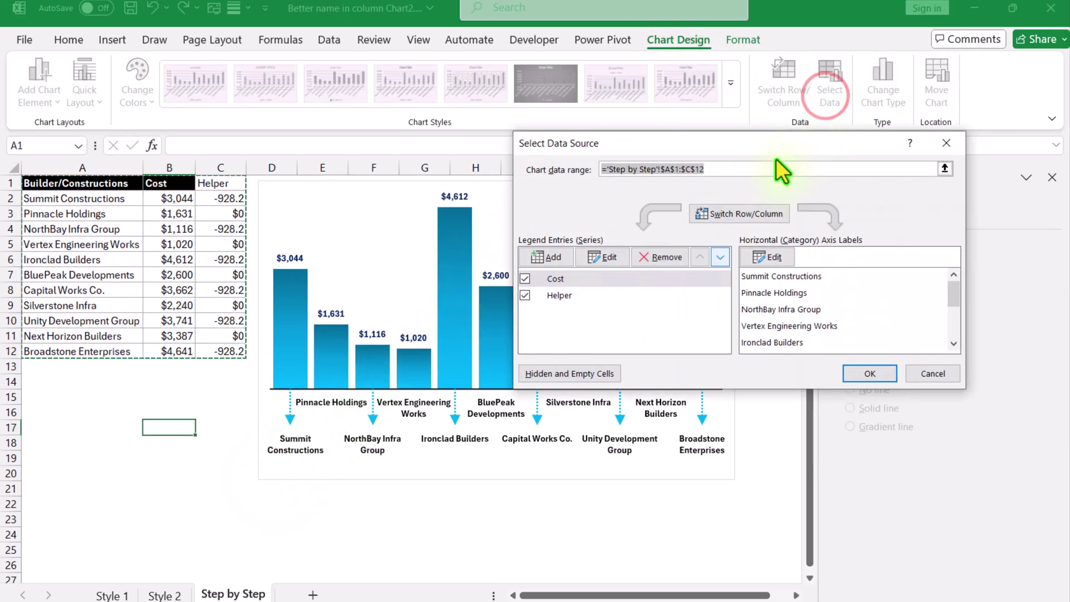
click(605, 375)
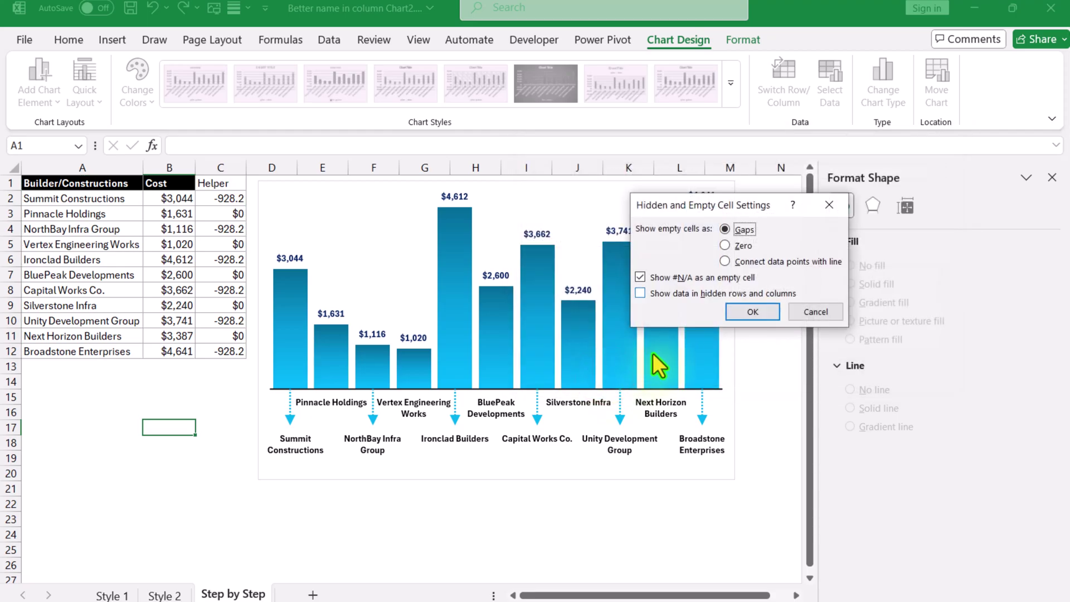
click(667, 294)
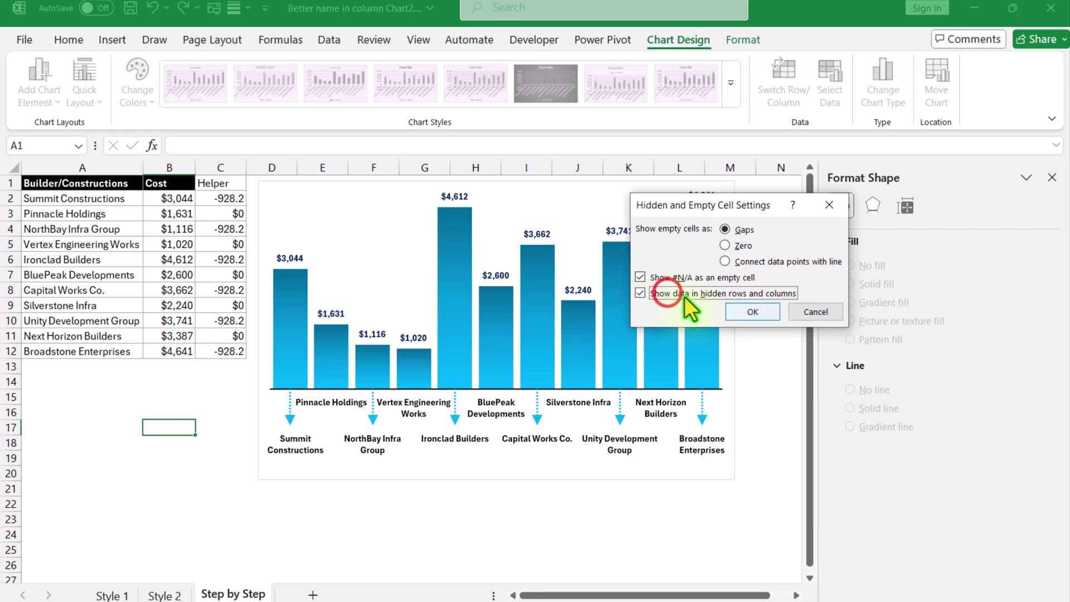
click(746, 310)
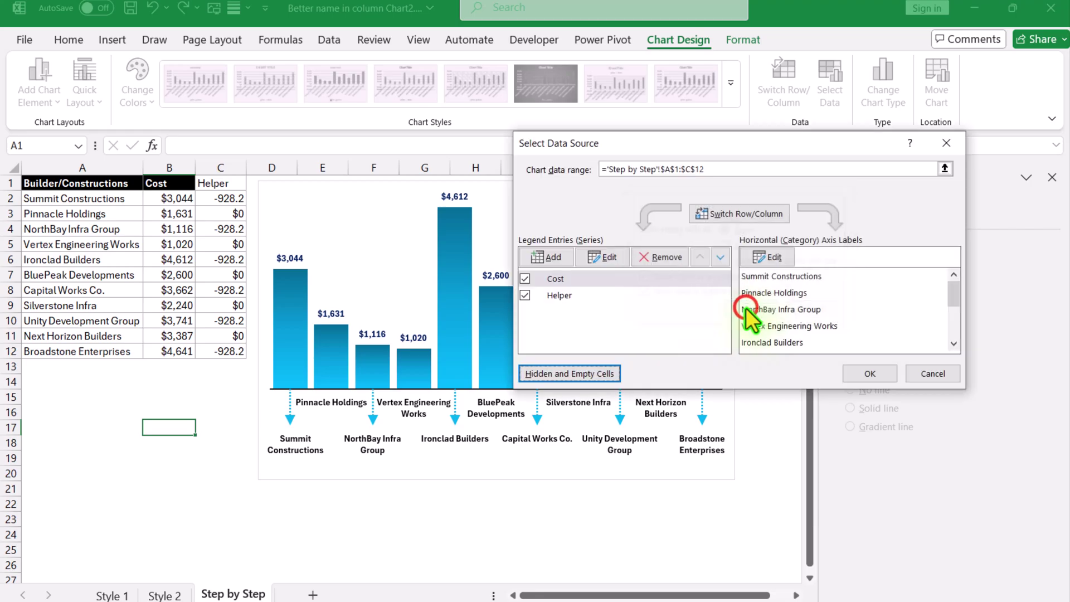
click(848, 376)
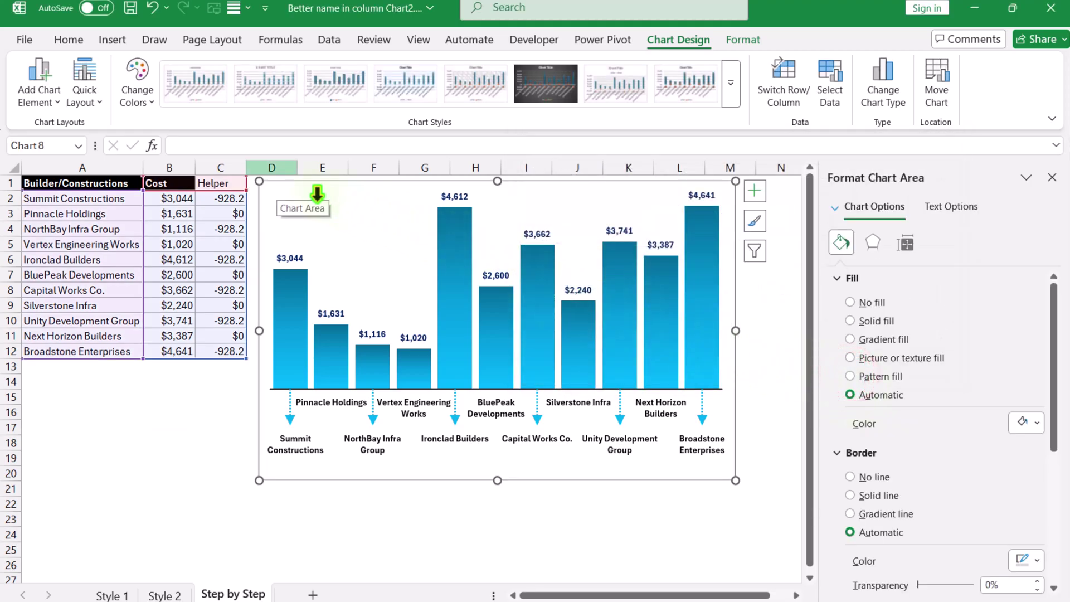
Hide the Helper column C
click(223, 168)
right_click(226, 169)
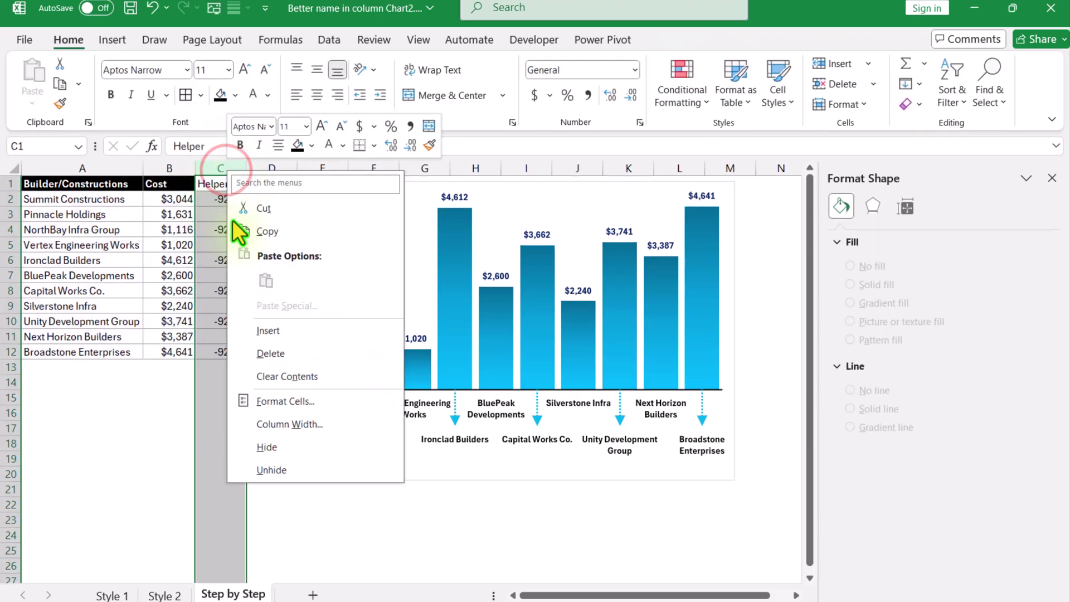
click(264, 454)
click(293, 520)
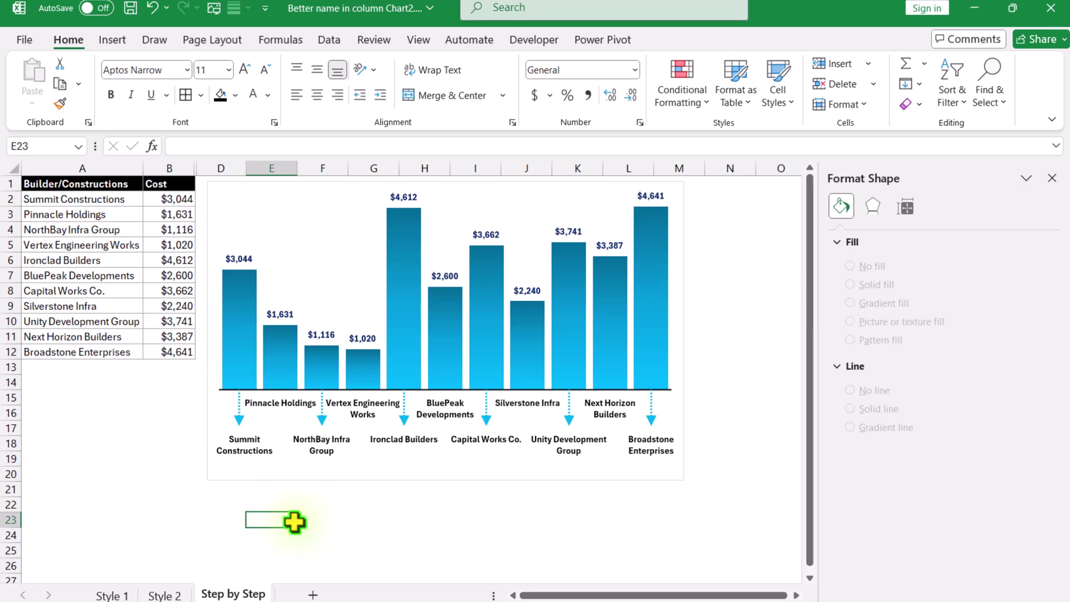
Change Ironclad Builders' cost in B6 to 5,500
click(177, 260)
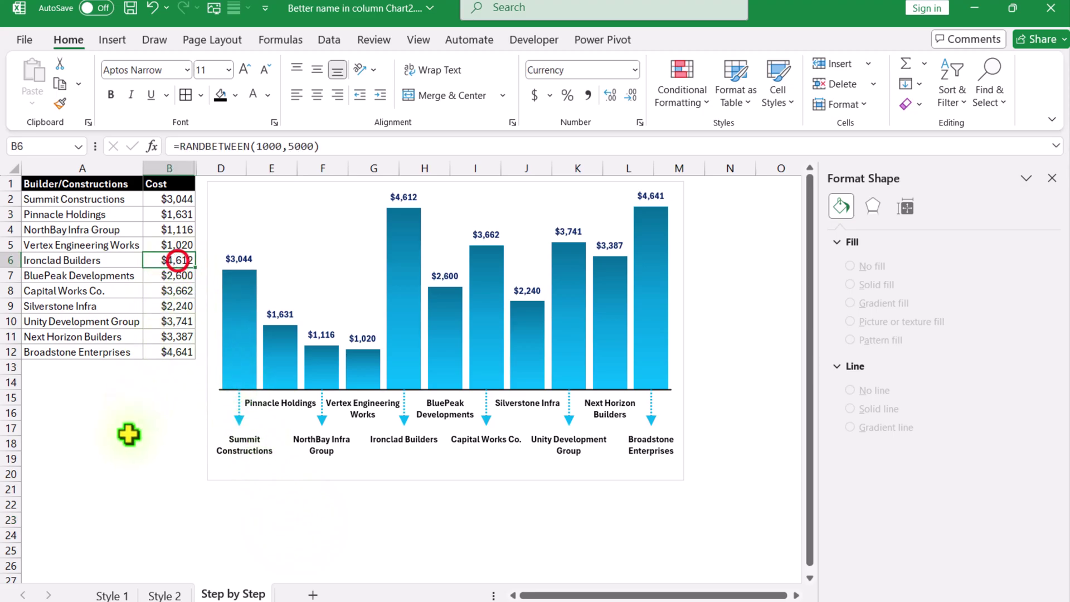
text(5)
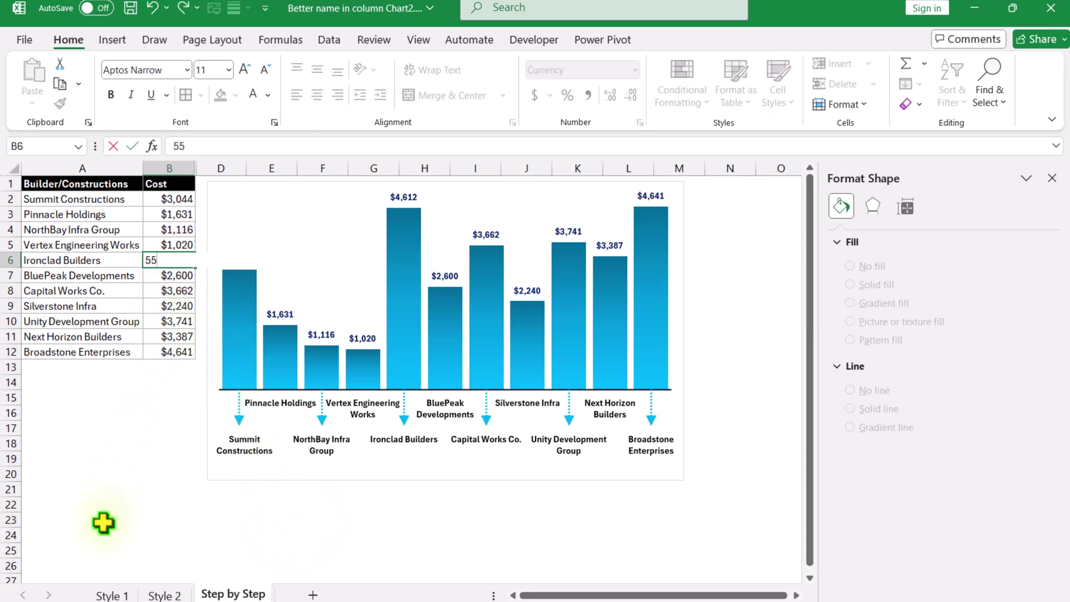
text(,500)
key(Return)
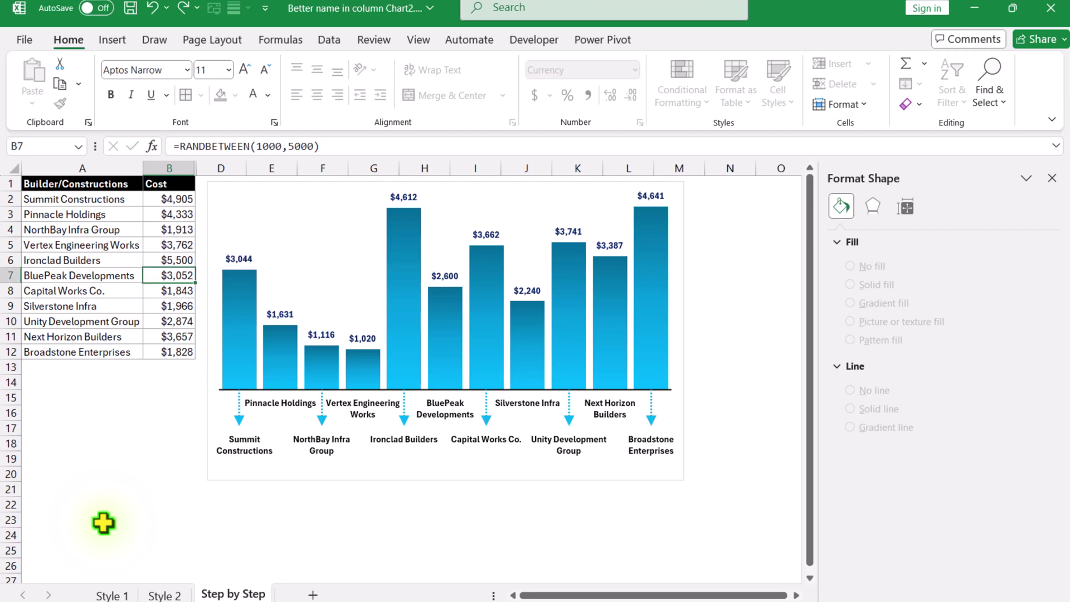